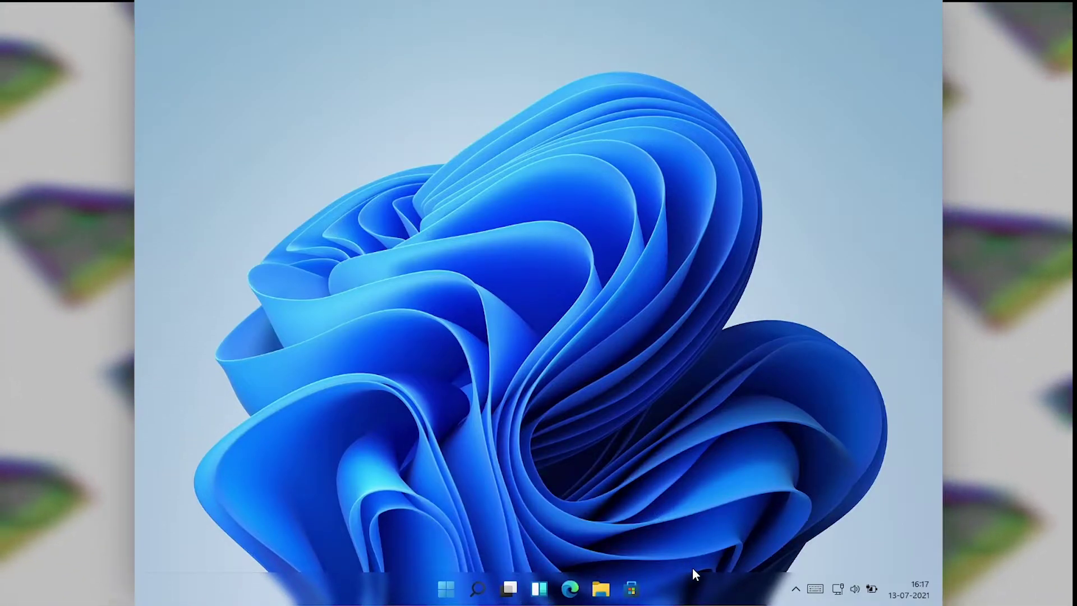
# Step: Set the taskbar alignment to Left in the taskbar behaviors settings, and minimize the settings window
pyautogui.rightClick(688, 588)
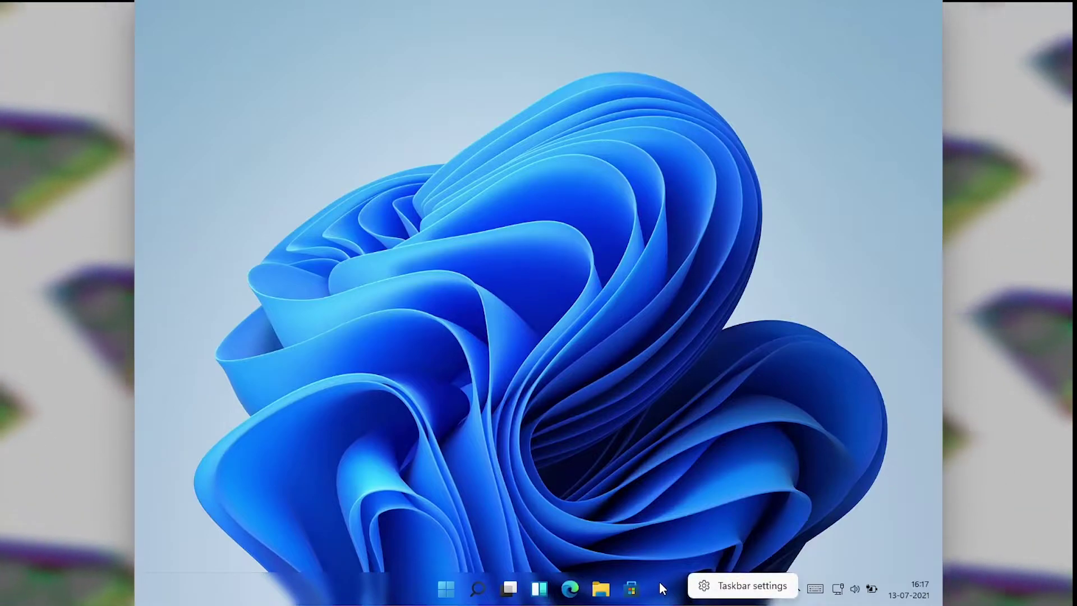
pyautogui.click(736, 586)
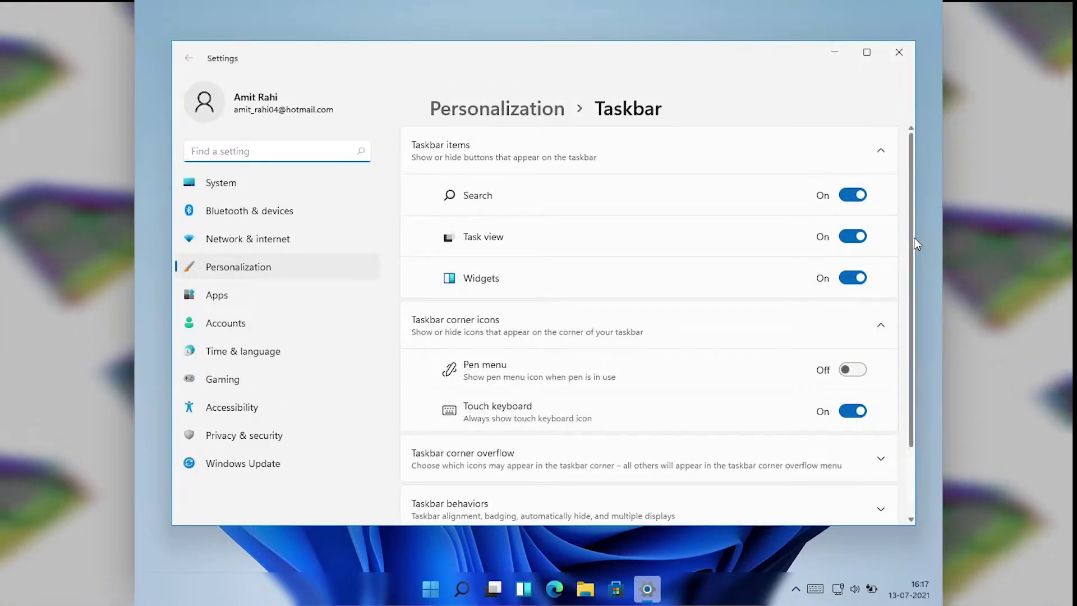
pyautogui.scroll(-3, 915, 238)
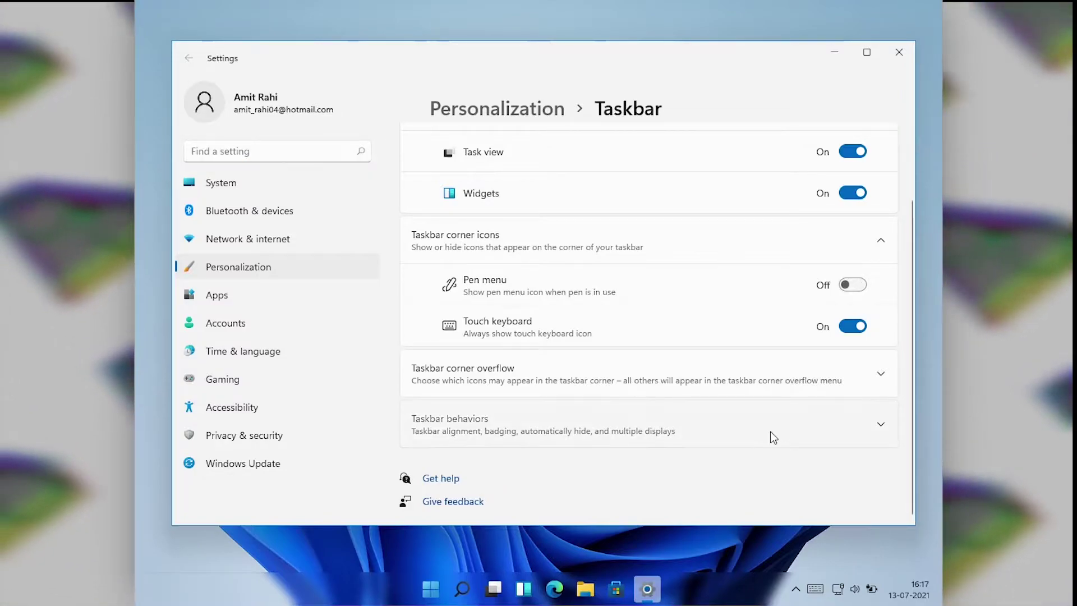
pyautogui.click(773, 436)
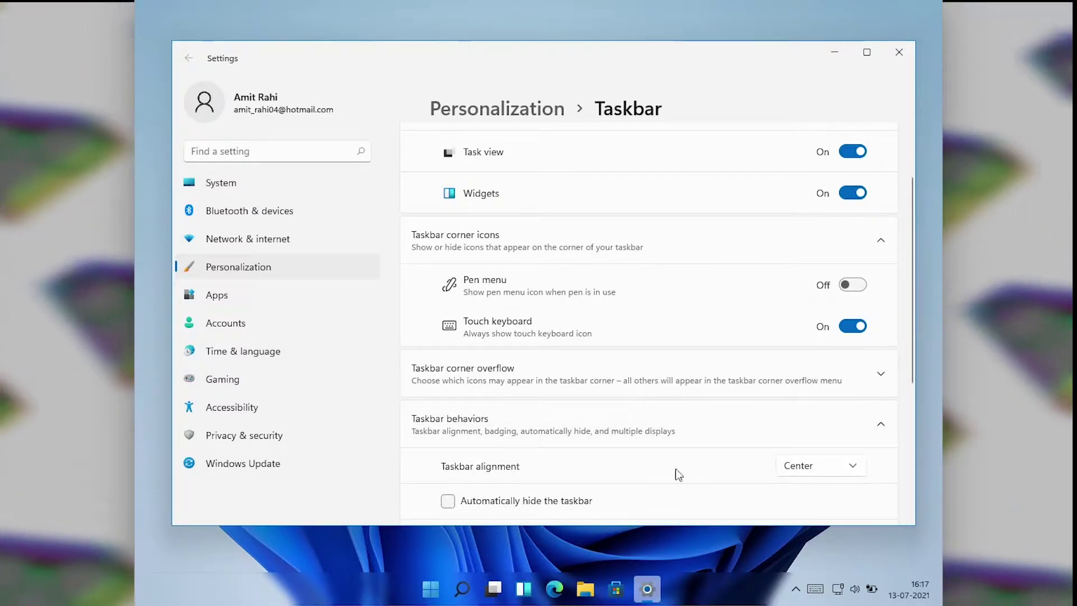
pyautogui.click(822, 466)
pyautogui.click(829, 447)
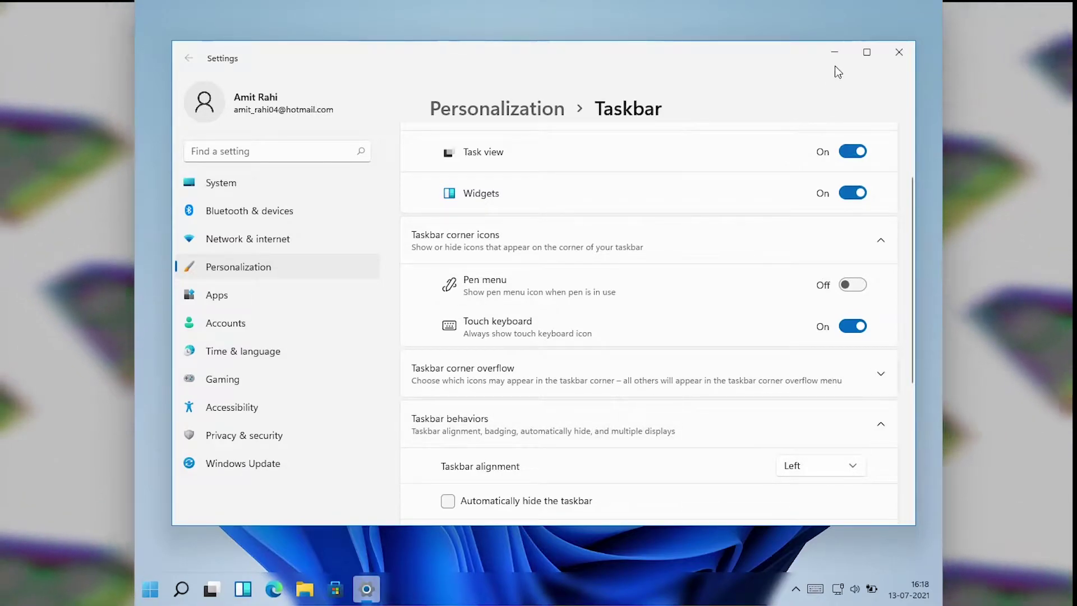
pyautogui.click(836, 51)
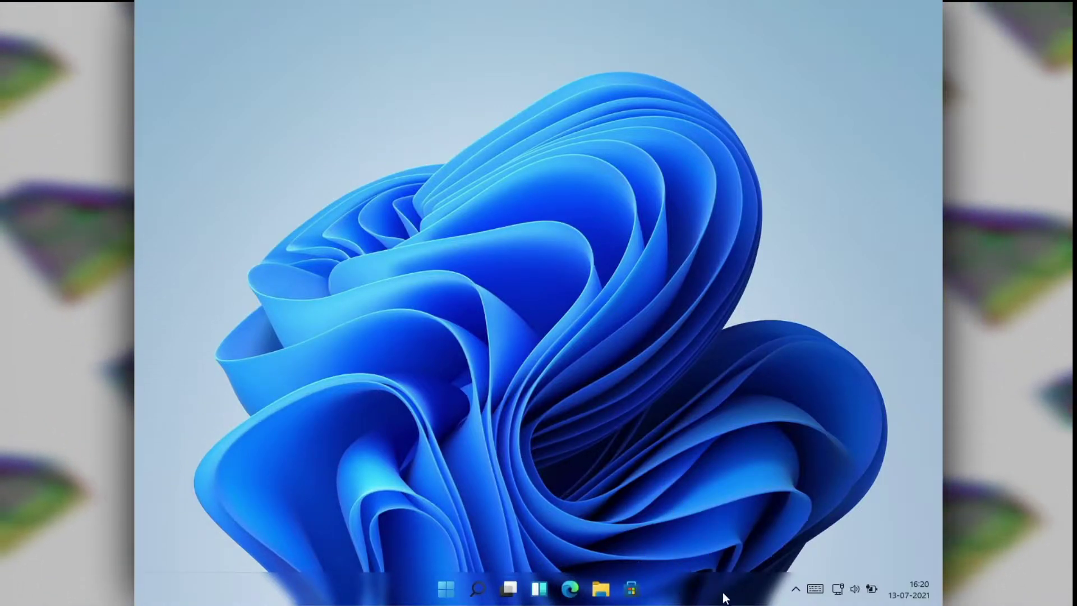
# Step: Open the taskbar settings and turn off the Search, Task view and Widgets taskbar items
pyautogui.rightClick(678, 590)
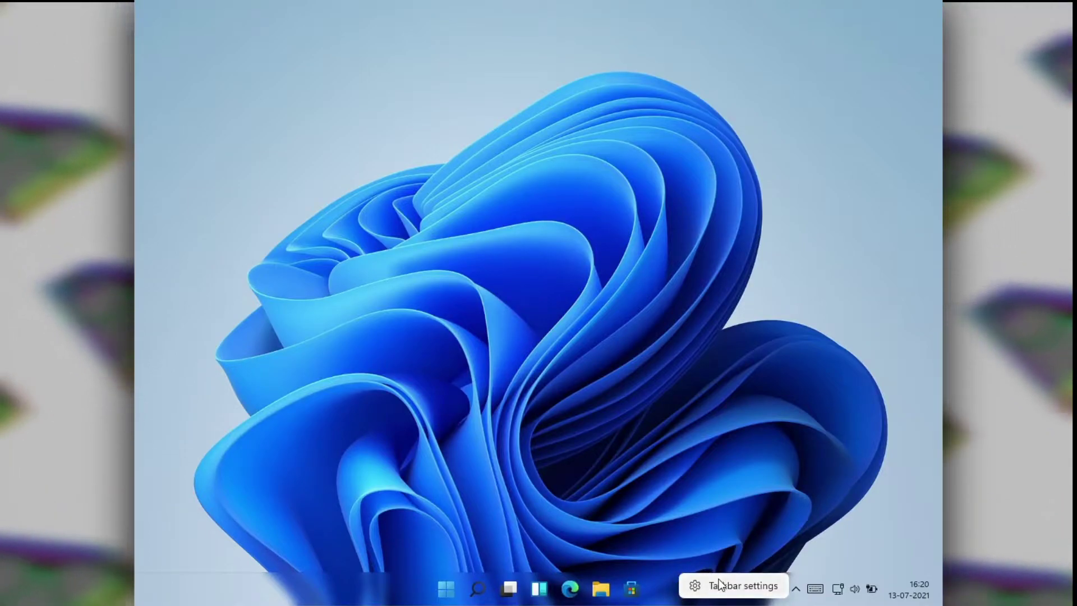
pyautogui.click(725, 587)
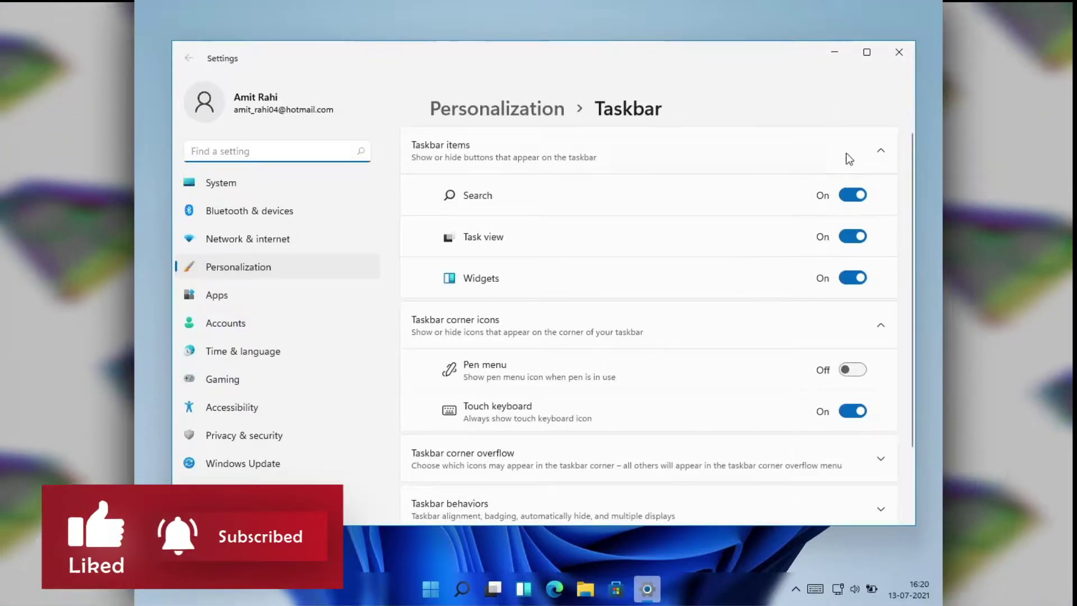
pyautogui.click(847, 195)
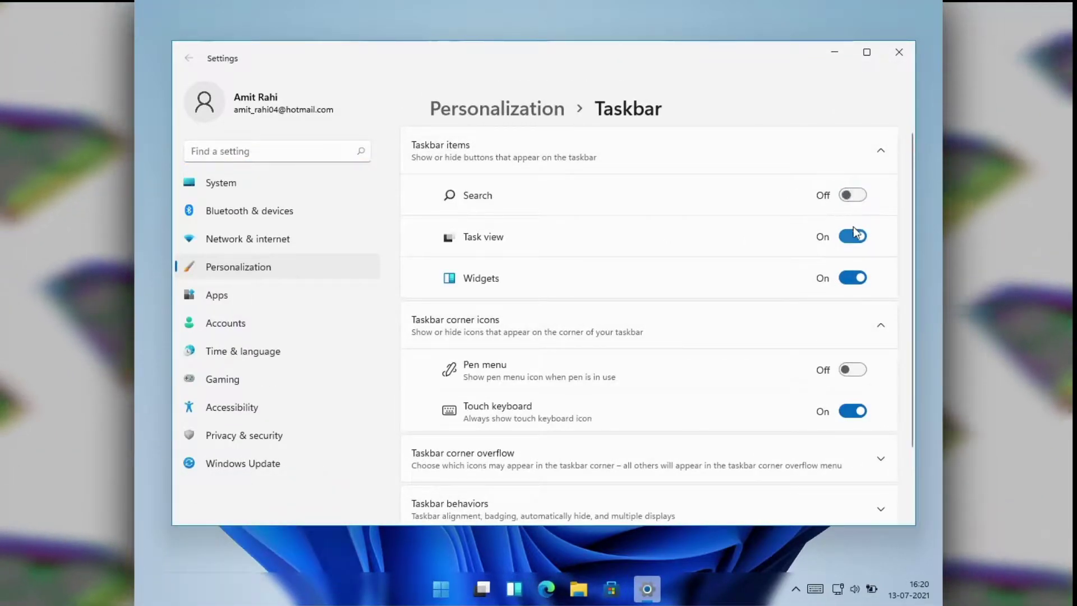
pyautogui.click(854, 236)
pyautogui.click(854, 278)
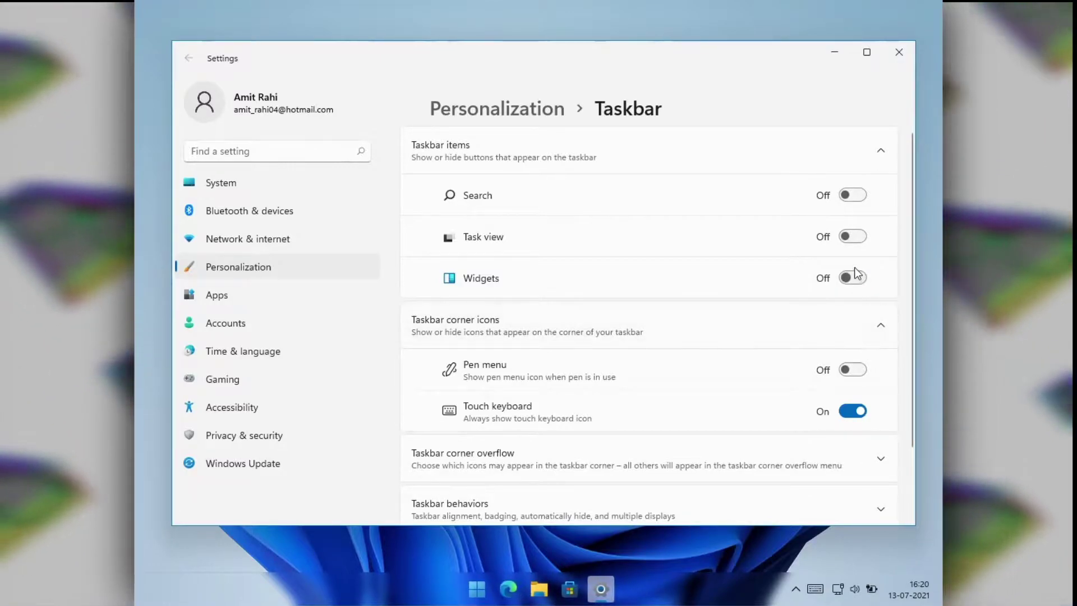
# Step: Turn the Widgets, Task view and Search taskbar items back on, and switch Task view and Widgets off again
pyautogui.click(853, 277)
pyautogui.click(853, 236)
pyautogui.click(853, 195)
pyautogui.click(853, 237)
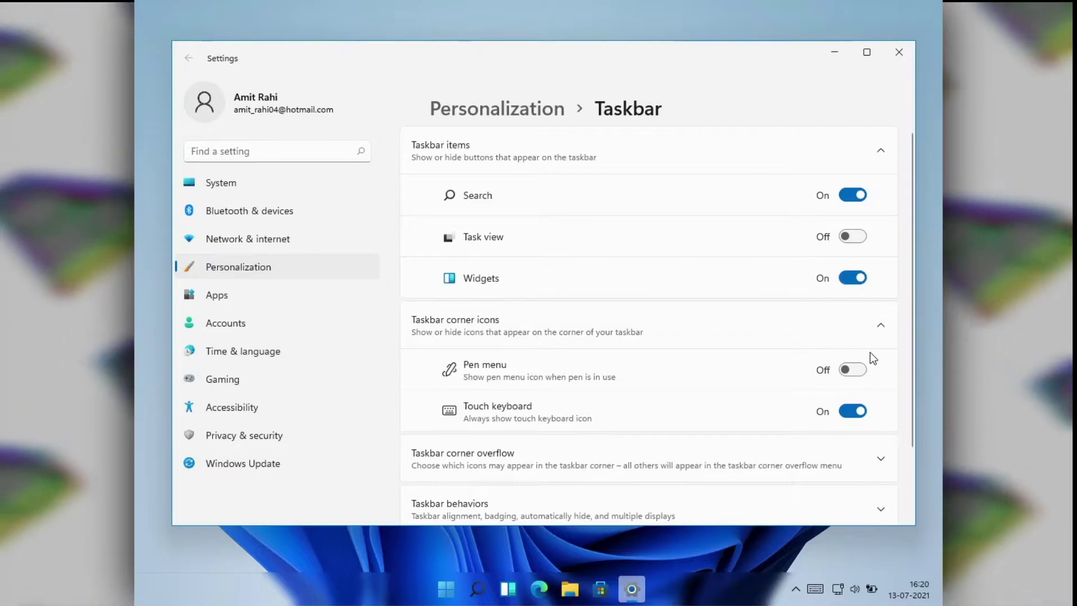
pyautogui.click(857, 278)
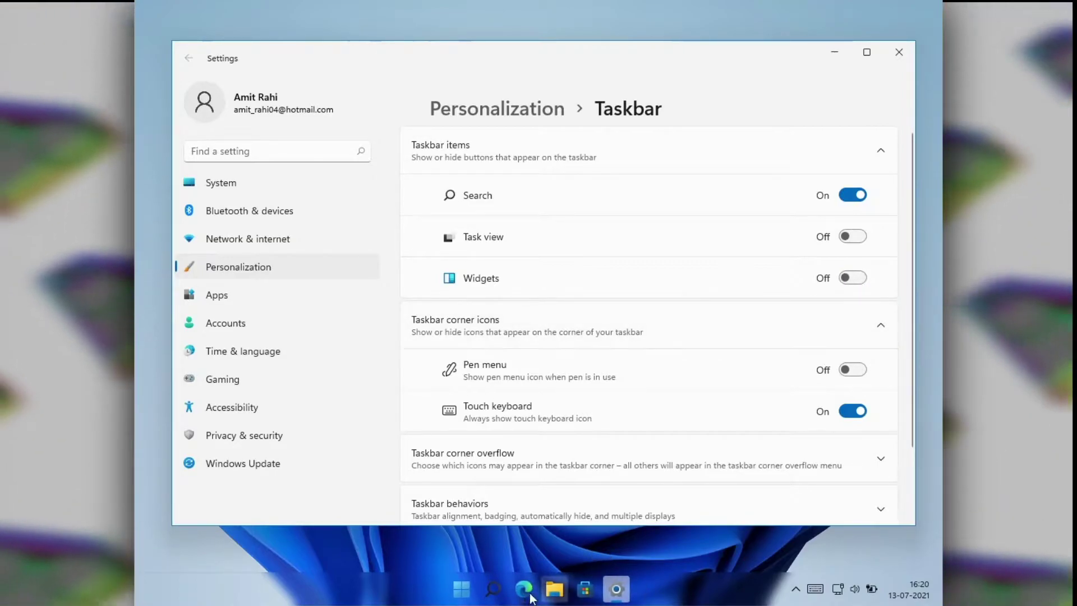
# Step: Toggle the Search item off and on, turn Task view and Widgets on, and close the settings window
pyautogui.click(853, 195)
pyautogui.click(853, 195)
pyautogui.click(853, 236)
pyautogui.click(857, 278)
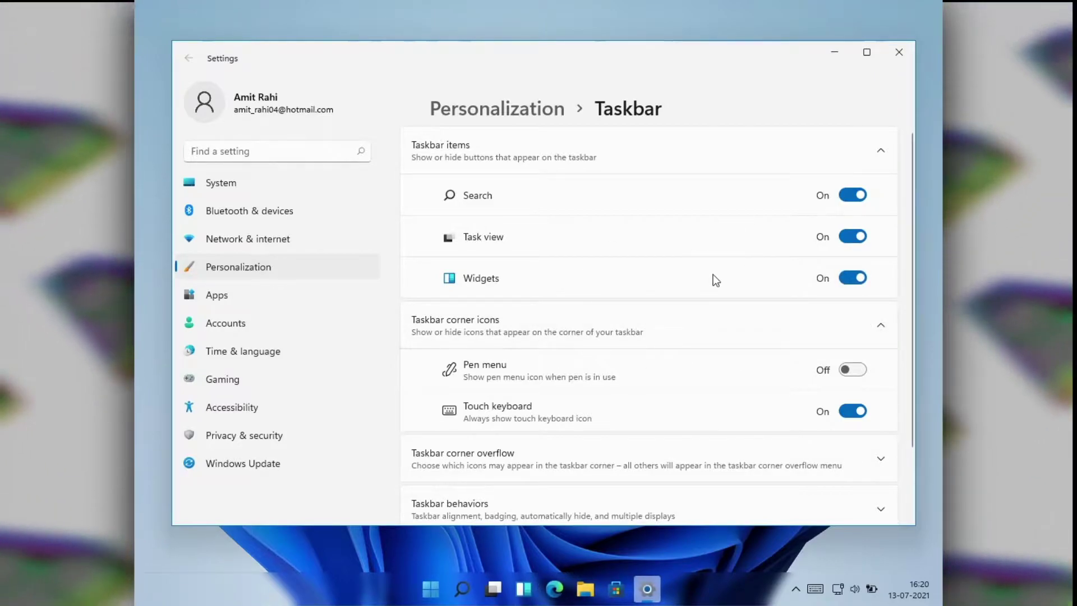
pyautogui.click(899, 52)
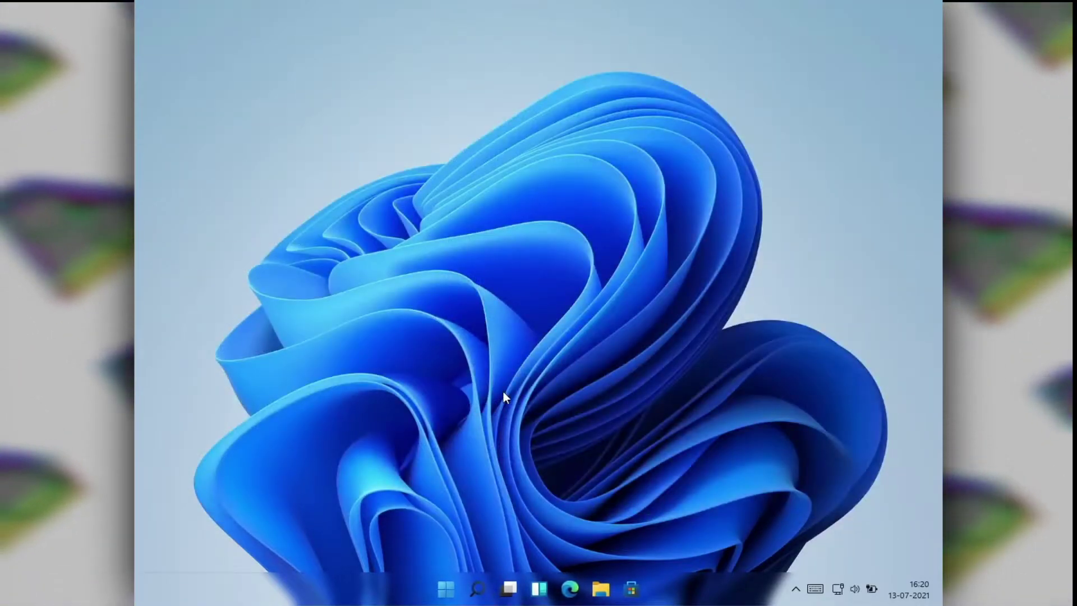
# Step: Hide the Search, Task view and Widgets icons directly from the taskbar without opening the settings
pyautogui.rightClick(486, 587)
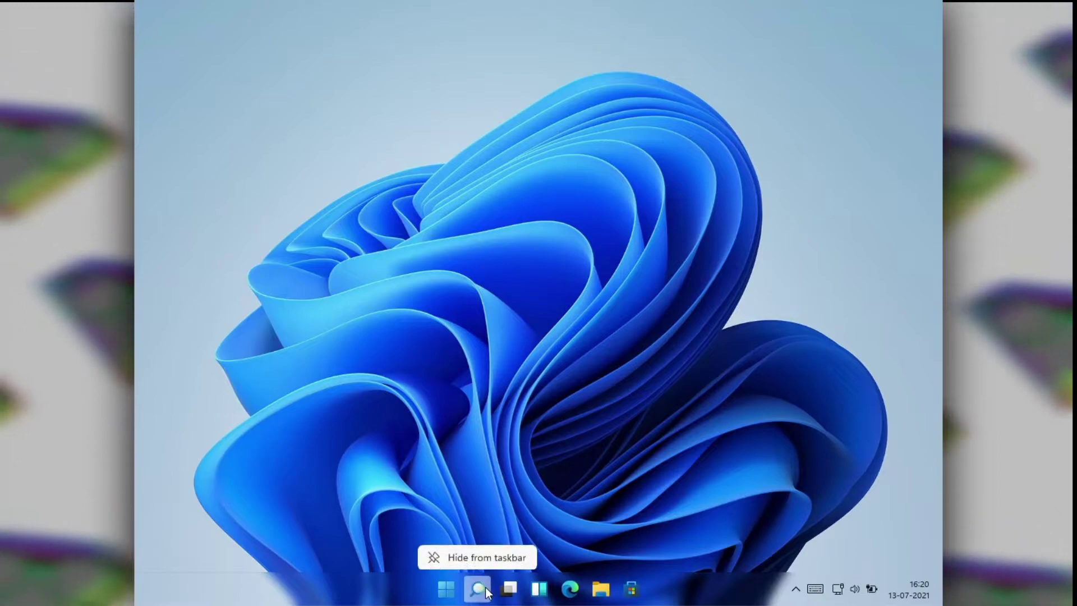
pyautogui.click(486, 556)
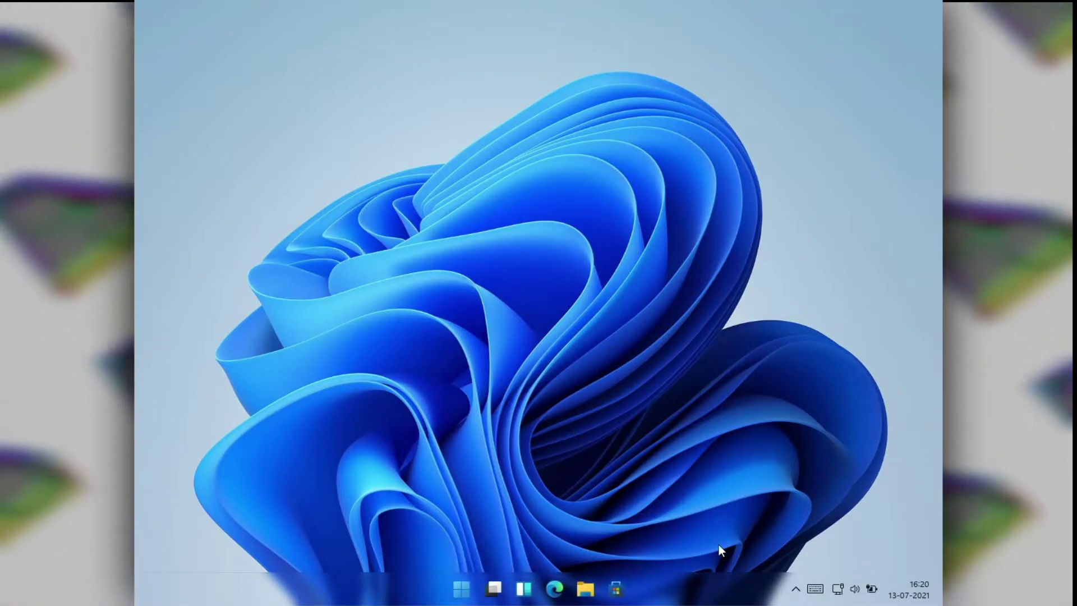
pyautogui.click(528, 559)
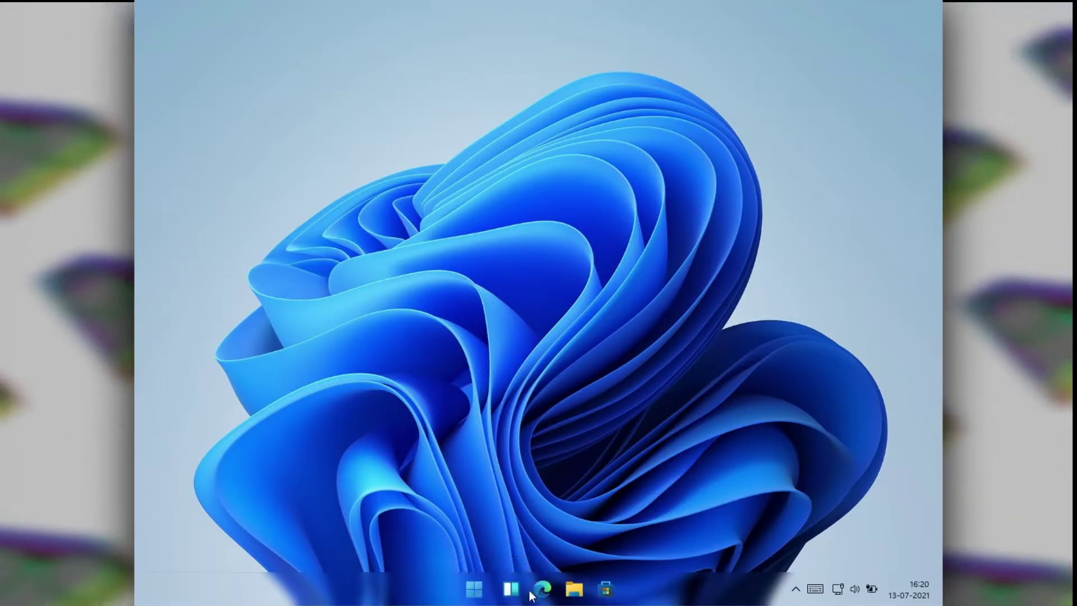
pyautogui.rightClick(510, 589)
pyautogui.click(537, 563)
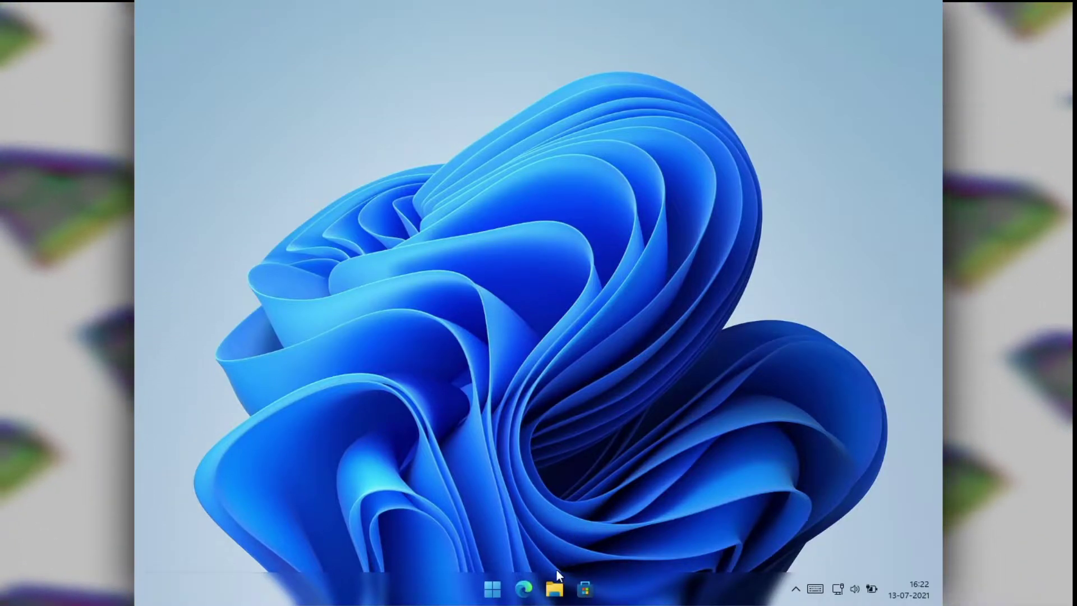
# Step: Open a maximized File Explorer window and browse to the extracted Release folder in Downloads
pyautogui.press('super+e')
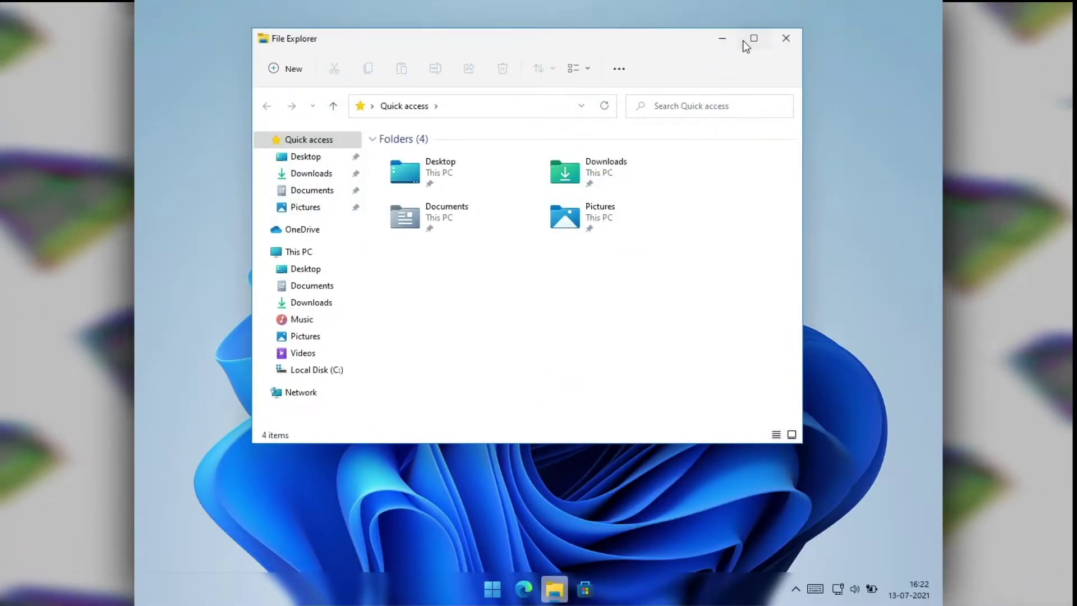
pyautogui.click(752, 38)
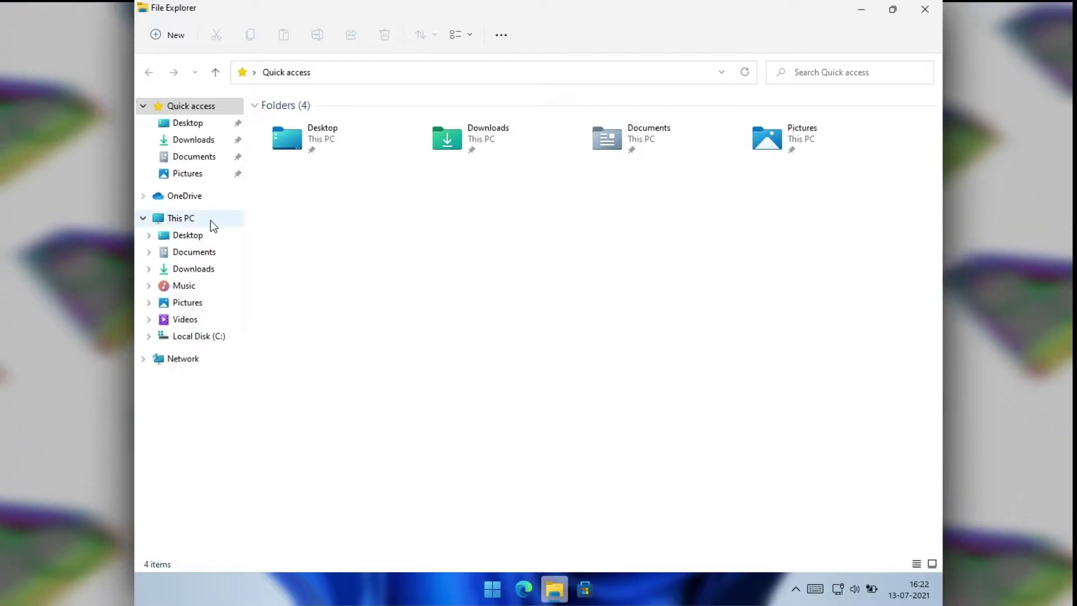
pyautogui.click(212, 223)
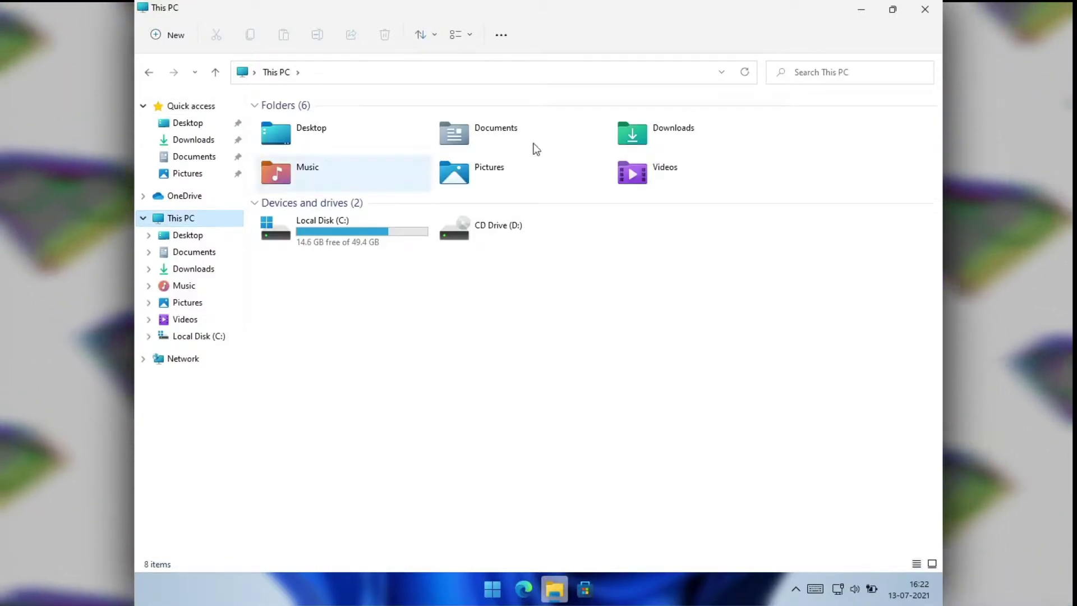
pyautogui.click(735, 141)
pyautogui.doubleClick(735, 142)
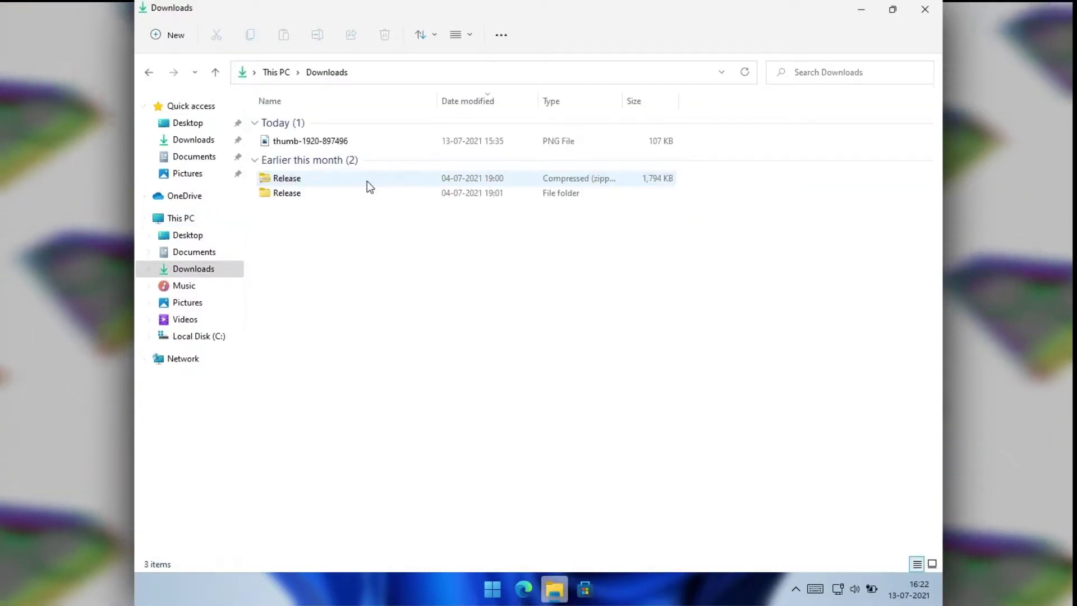
pyautogui.doubleClick(287, 192)
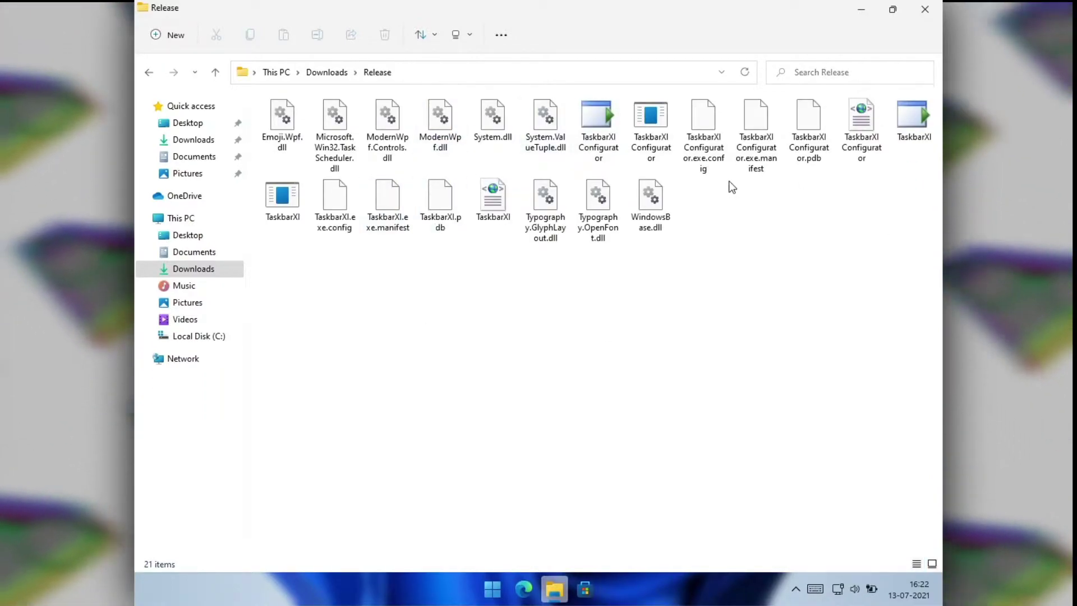
# Step: Run the TaskbarXI Configurator application despite the security warning, minimize the folder window and reposition the configurator
pyautogui.click(653, 121)
pyautogui.doubleClick(652, 120)
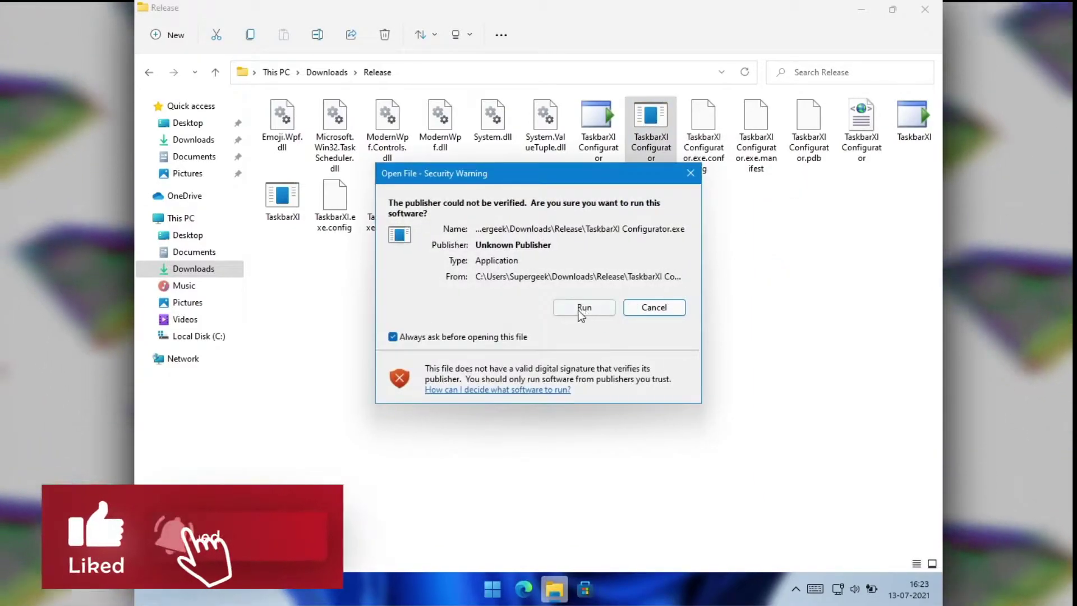
pyautogui.click(584, 308)
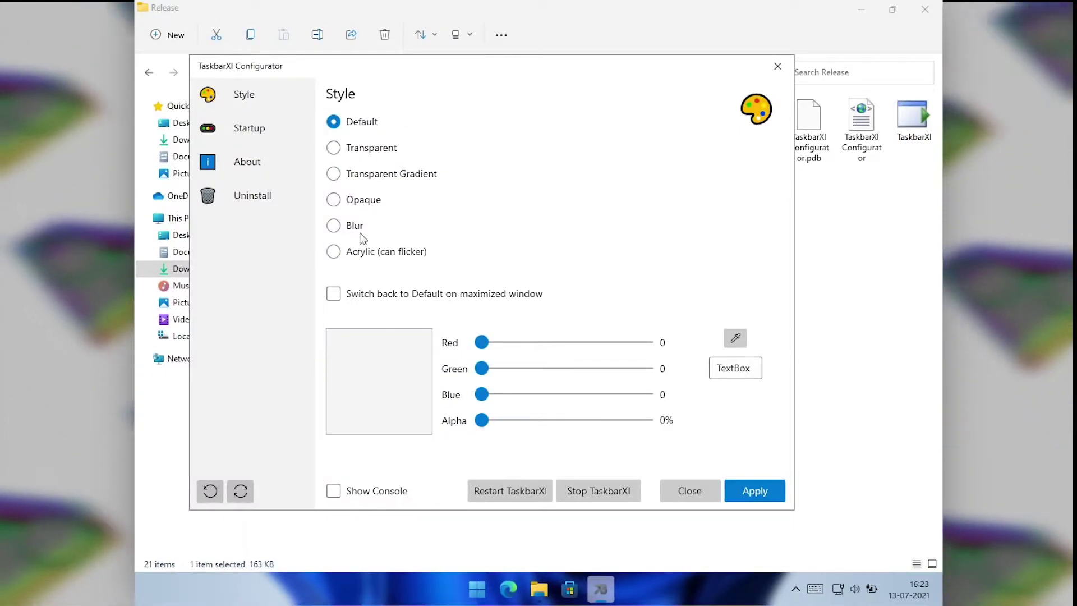
pyautogui.click(859, 10)
pyautogui.click(860, 9)
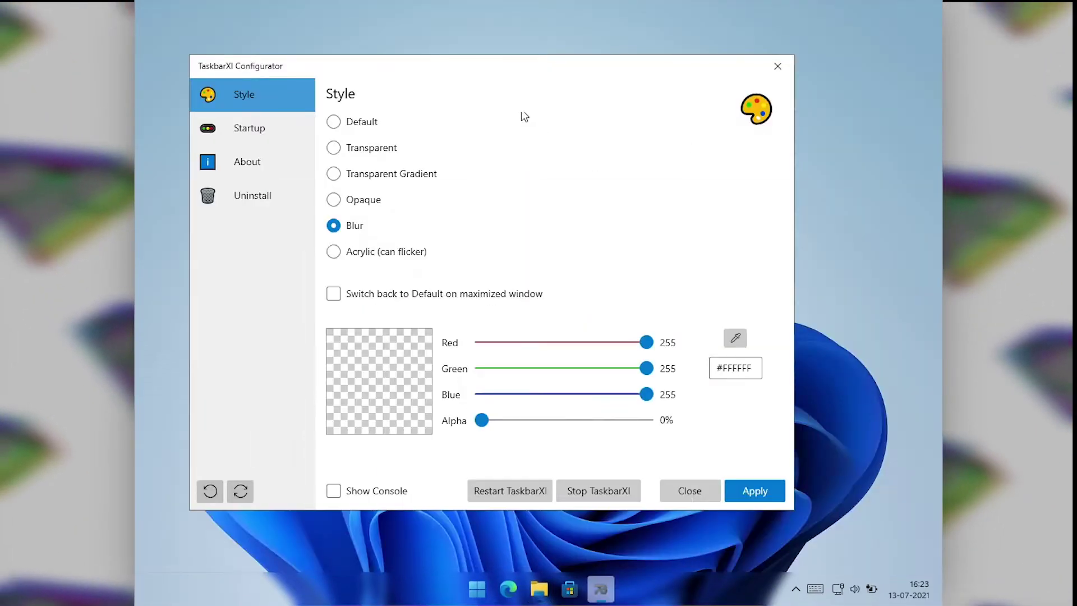
pyautogui.moveTo(504, 74); pyautogui.dragTo(578, 45)
# Step: Apply the Default taskbar style in the configurator and dismiss the security warning
pyautogui.click(438, 93)
pyautogui.click(830, 462)
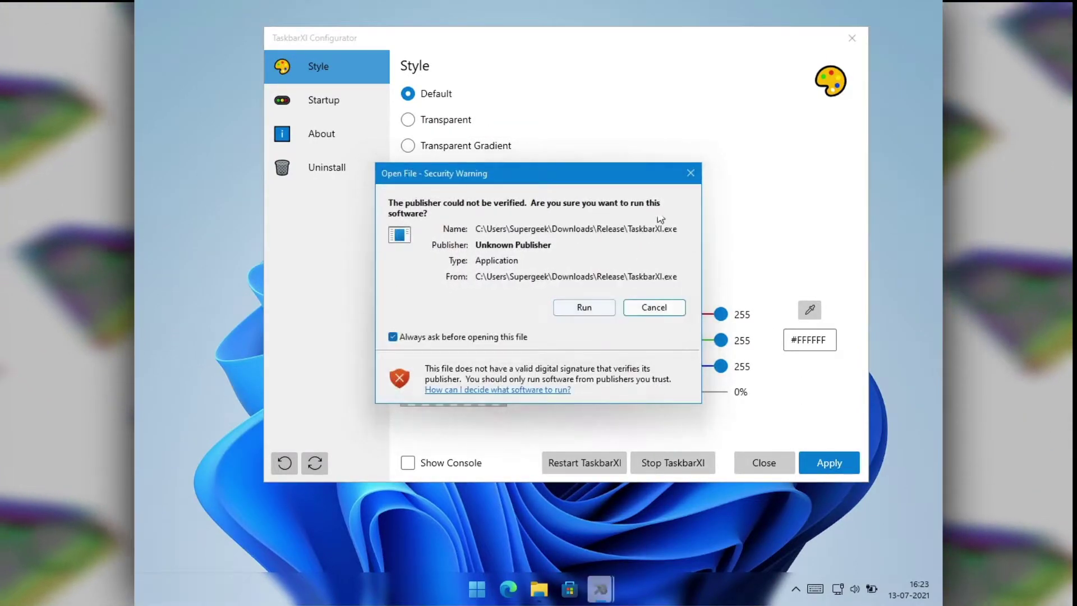
pyautogui.click(686, 176)
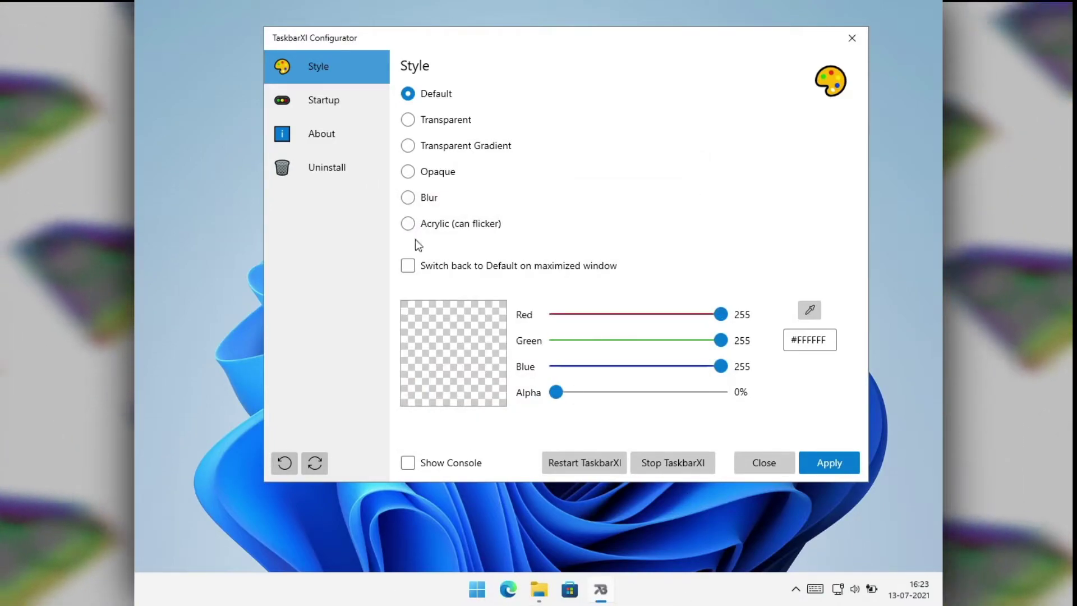
# Step: Apply the Transparent taskbar style, allow TaskbarXI.exe to run, and close the remaining security warning
pyautogui.click(408, 120)
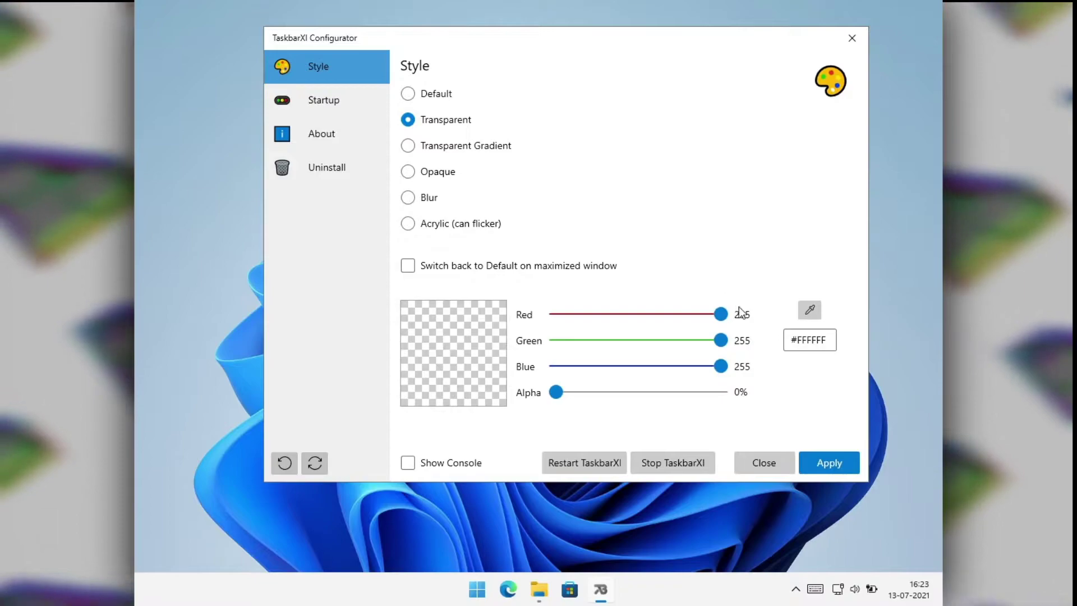
pyautogui.click(824, 457)
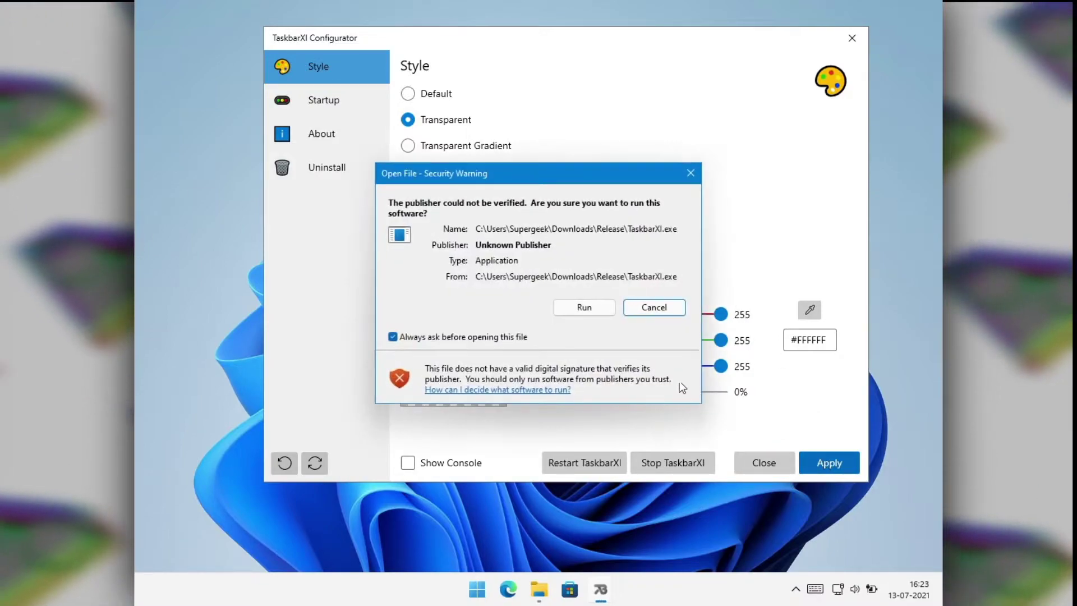
pyautogui.click(596, 309)
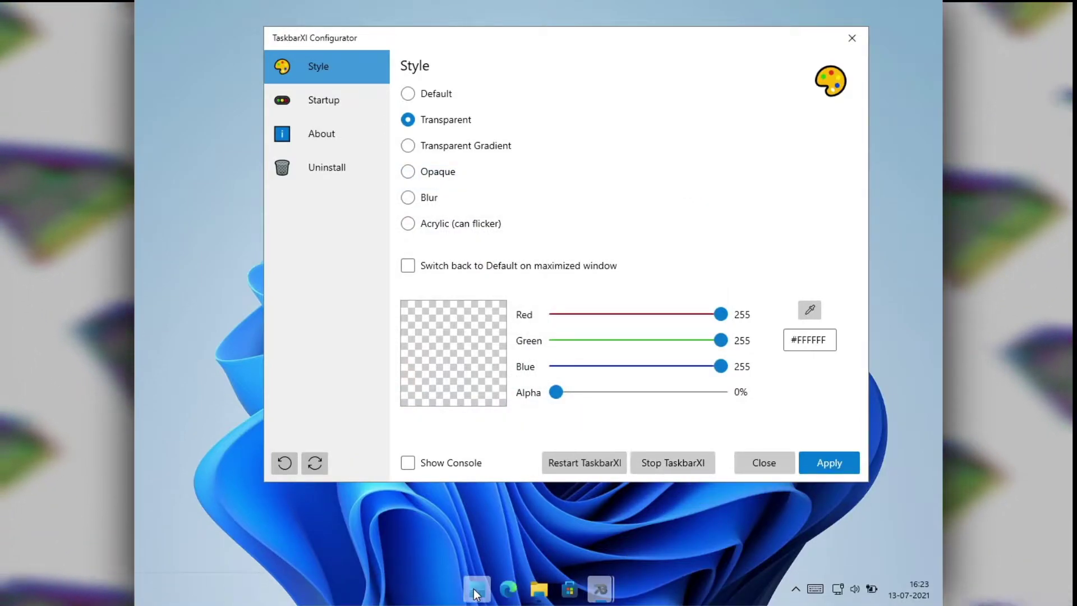
pyautogui.moveTo(603, 594)
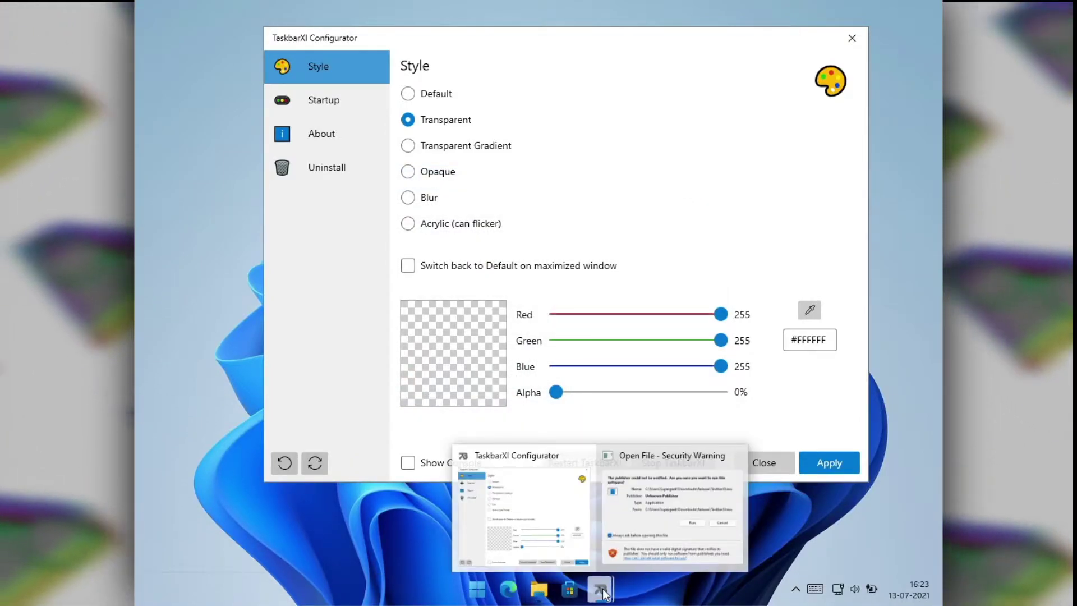
pyautogui.click(656, 522)
pyautogui.click(690, 174)
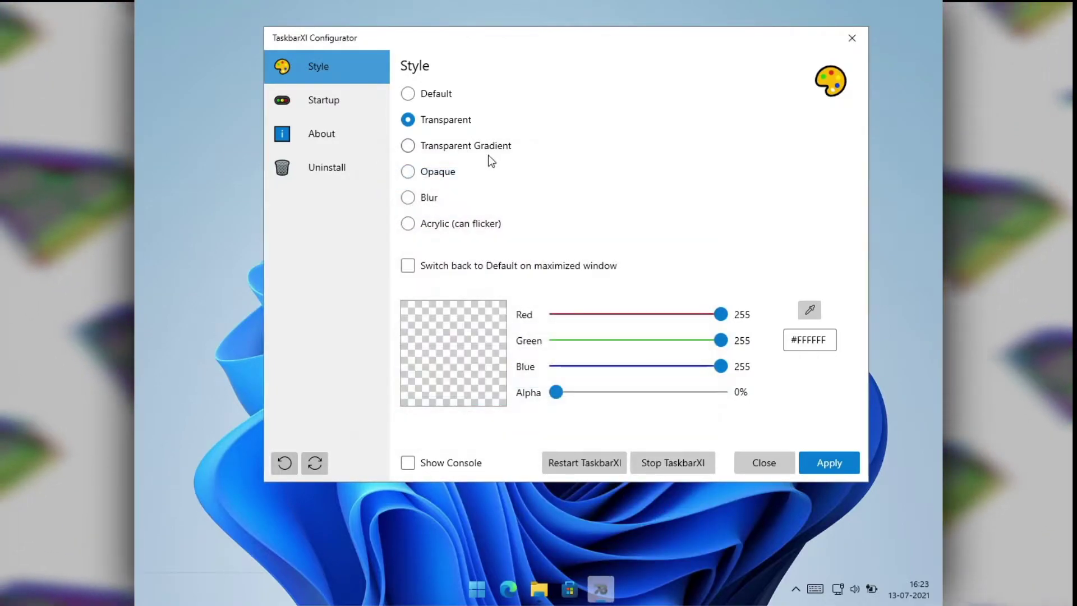
# Step: Apply the Blur taskbar style, allow TaskbarXI.exe to run, and close the leftover security warning
pyautogui.click(829, 462)
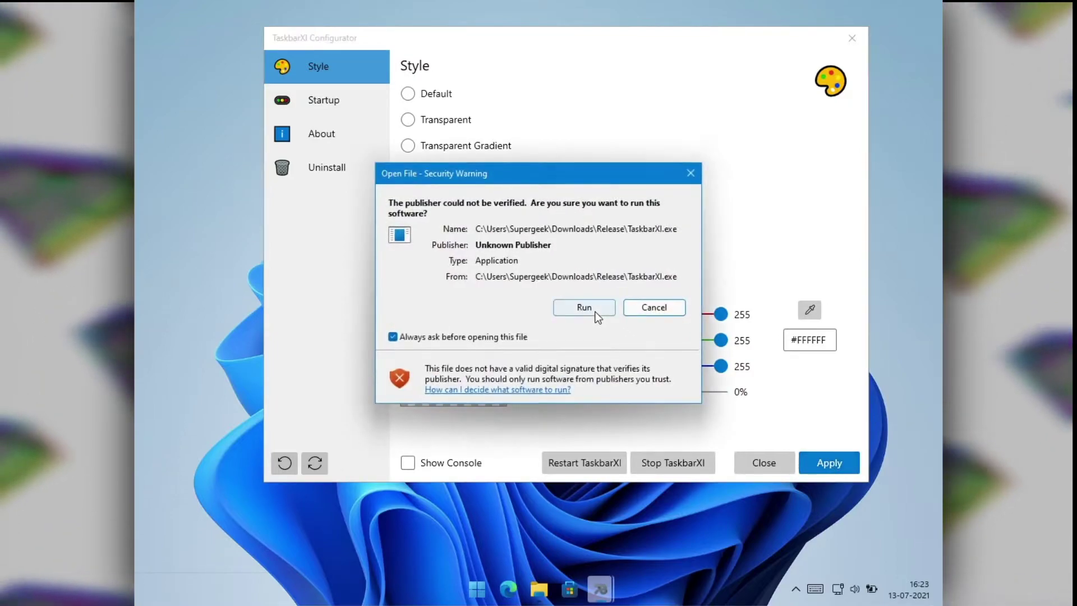
pyautogui.click(594, 312)
pyautogui.click(690, 175)
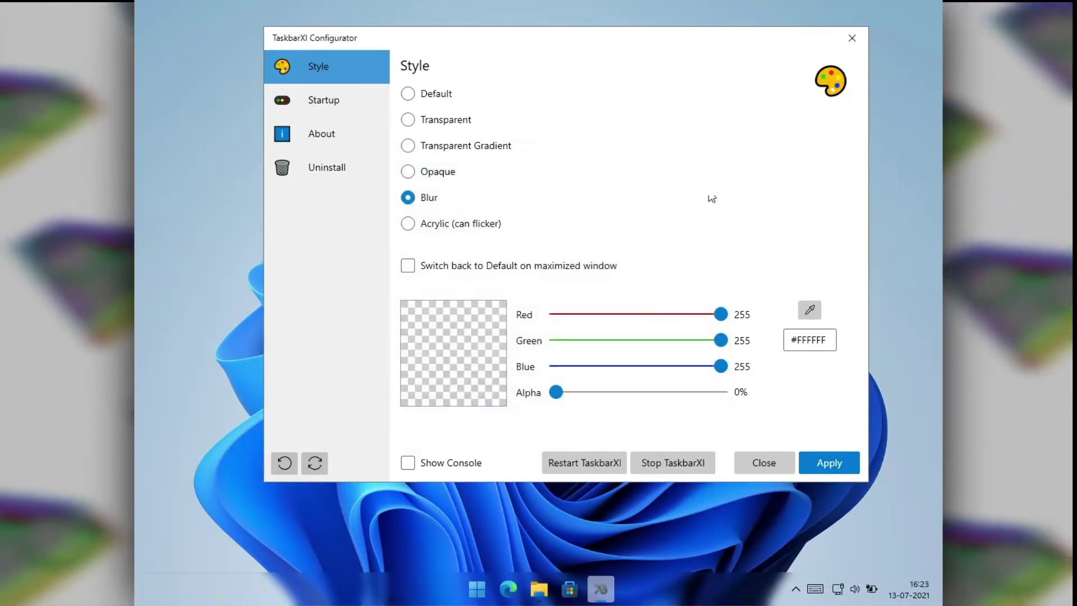
# Step: Close TaskbarXI Configurator, and view the blurred taskbar with the Start menu opened and dismissed
pyautogui.click(852, 37)
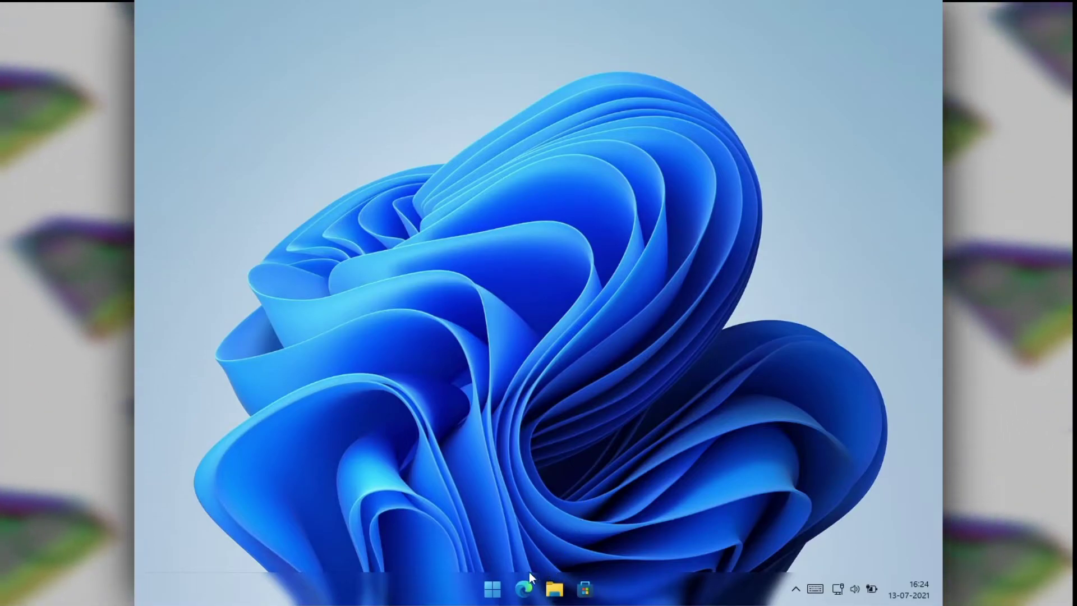
pyautogui.click(498, 591)
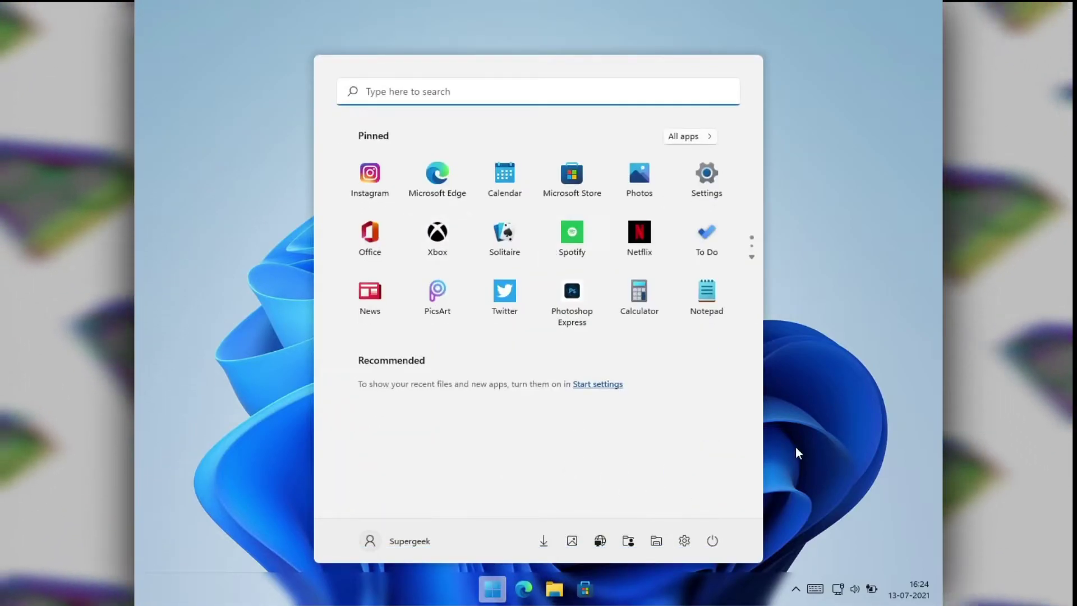
pyautogui.click(798, 453)
# Step: Examine the styled taskbar with the Release folder window maximized, minimized and restored, check the calendar flyout, and close the folder
pyautogui.click(555, 589)
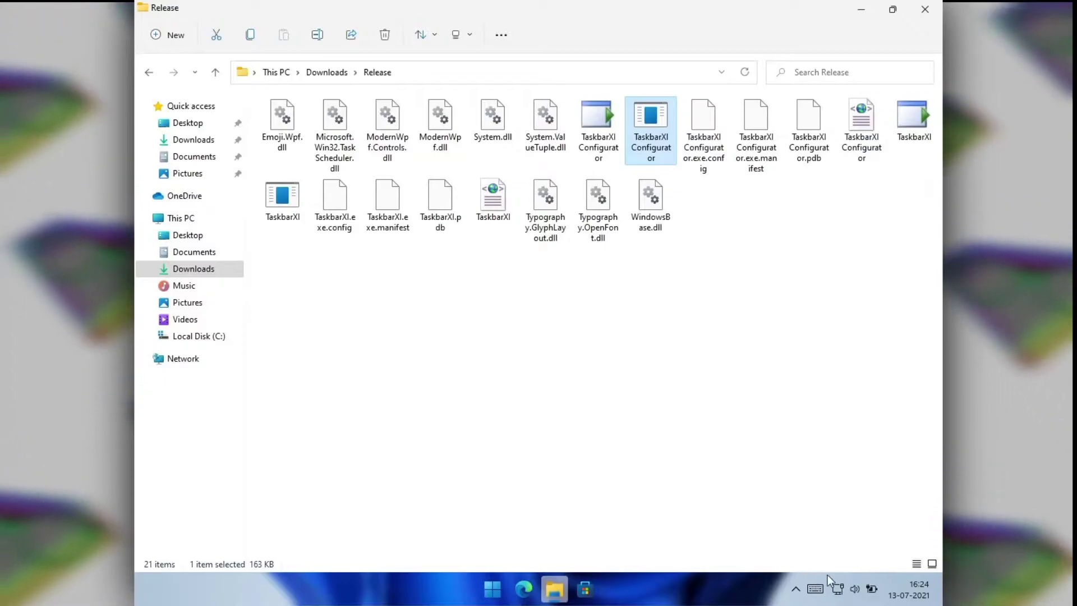
pyautogui.click(838, 589)
pyautogui.click(928, 584)
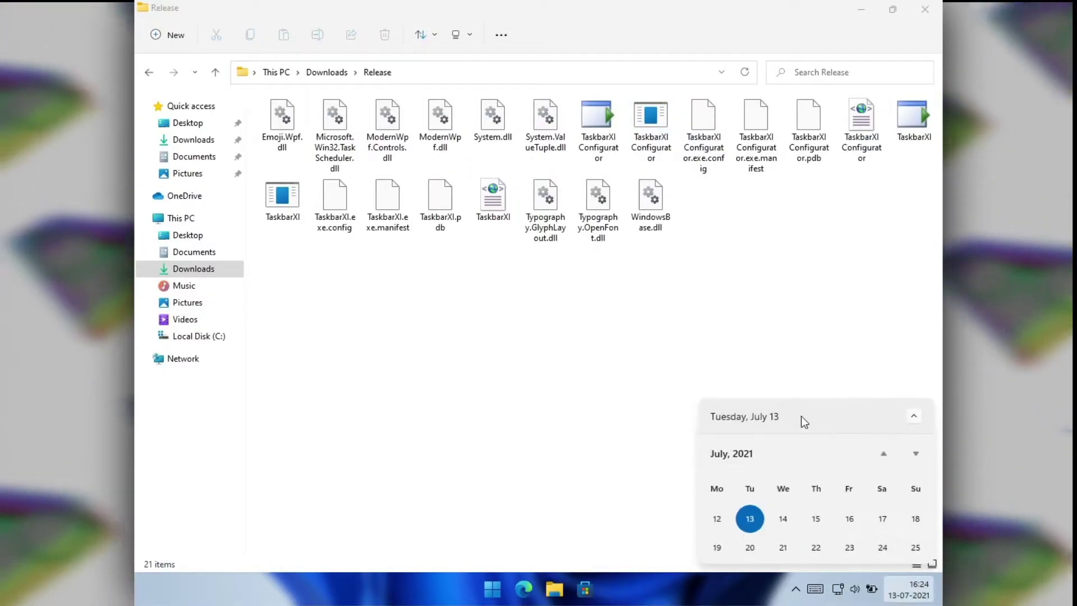
pyautogui.click(571, 564)
pyautogui.click(555, 589)
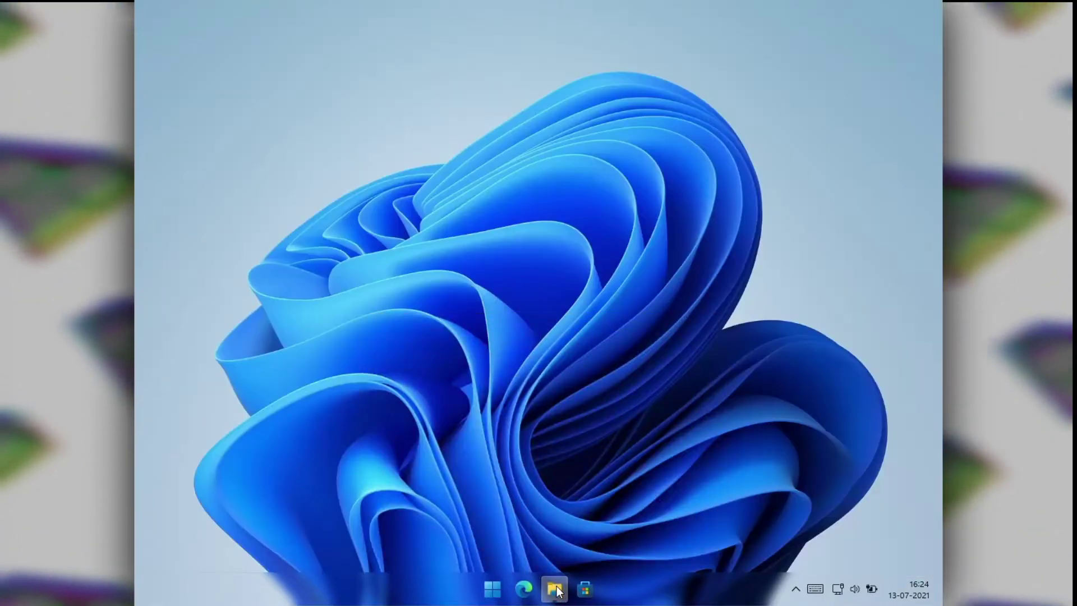
pyautogui.click(555, 589)
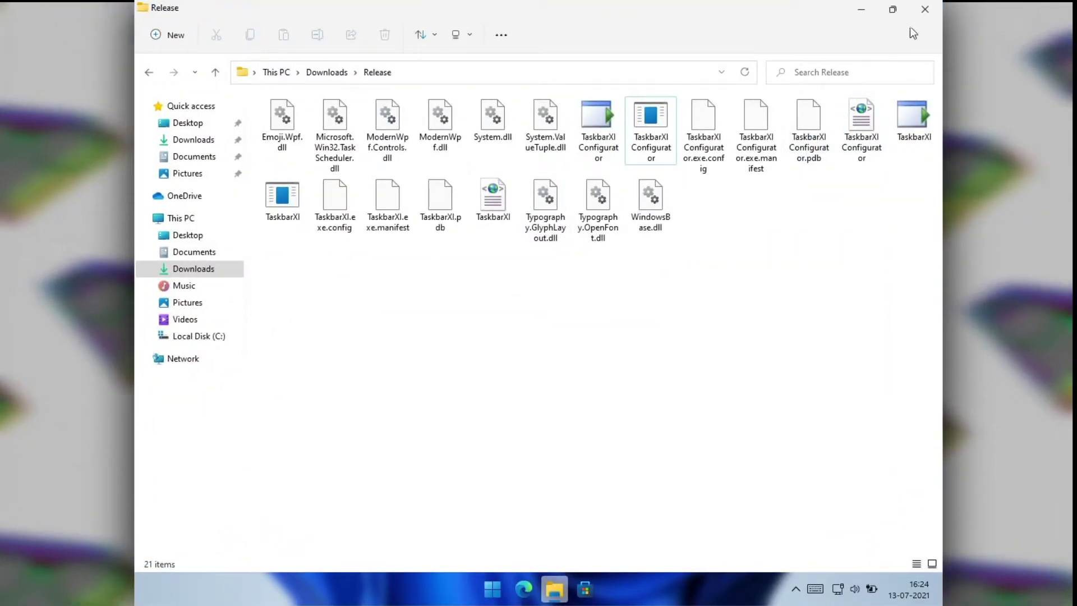
pyautogui.click(926, 9)
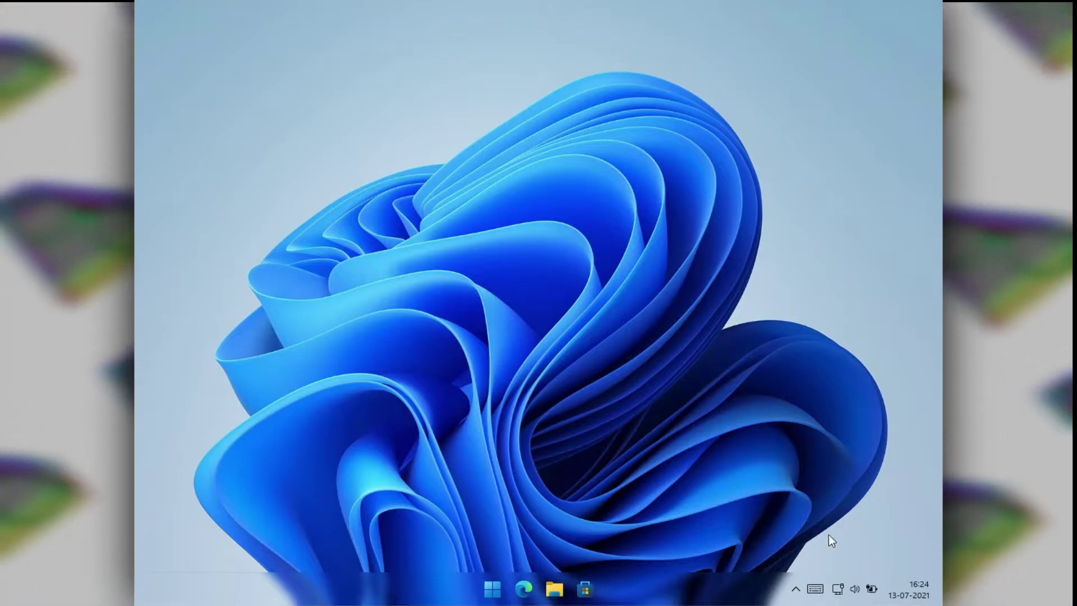
# Step: Set the Windows color mode to Dark in the Colors personalization settings and close Settings
pyautogui.click(860, 587)
pyautogui.click(917, 545)
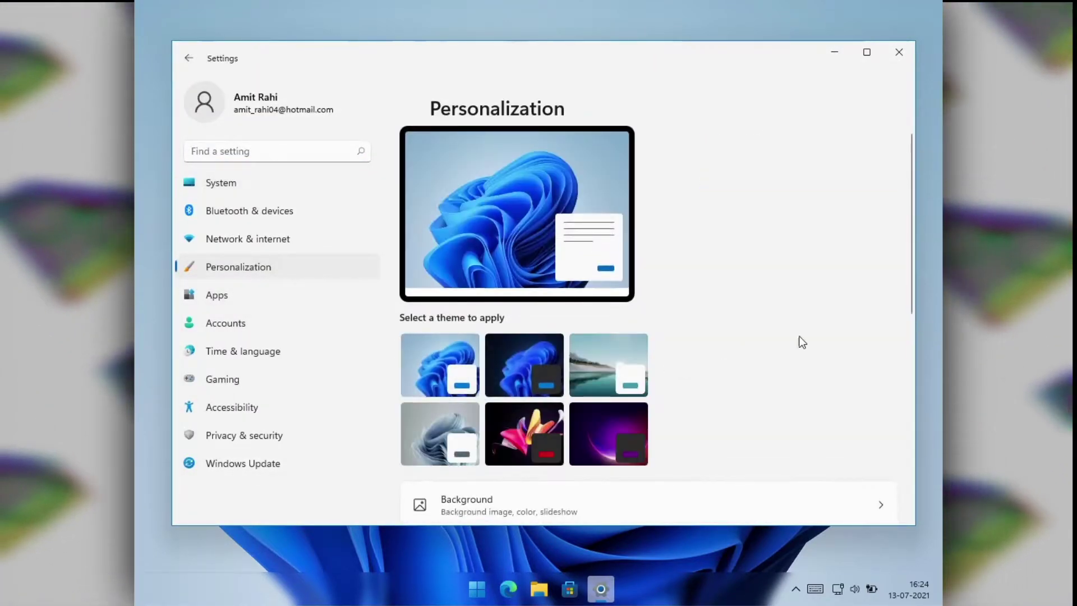
pyautogui.moveTo(911, 234); pyautogui.dragTo(900, 284)
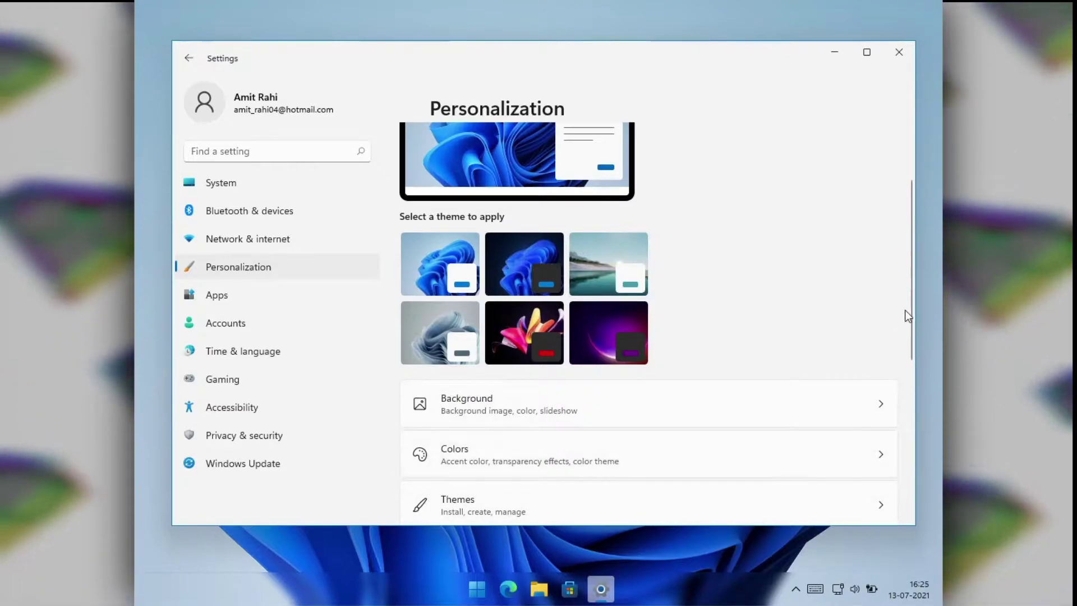
pyautogui.scroll(-1, 908, 329)
pyautogui.moveTo(908, 330); pyautogui.dragTo(900, 396)
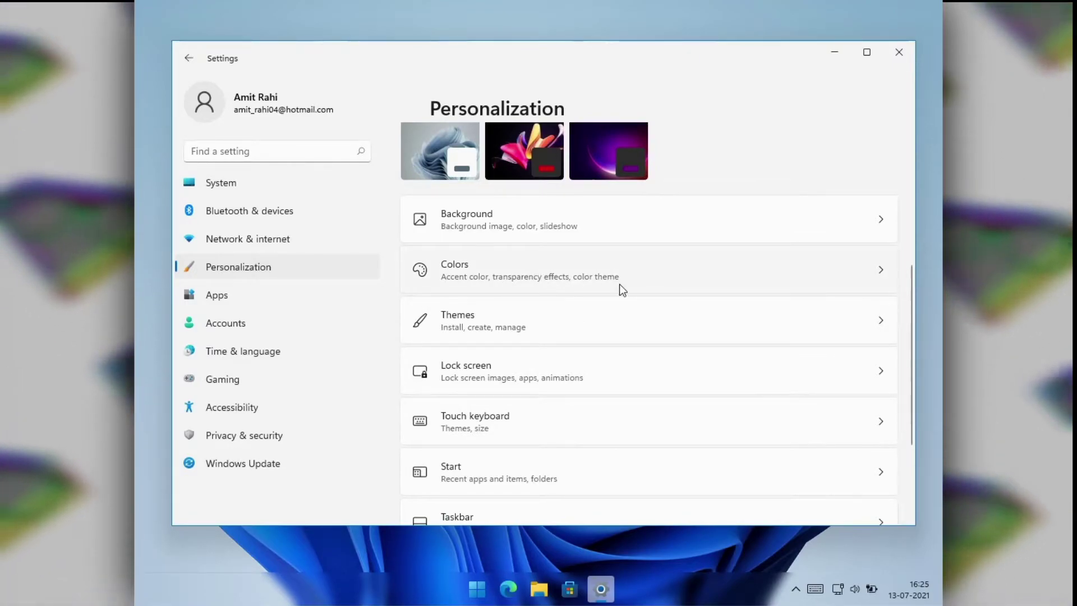
pyautogui.click(619, 284)
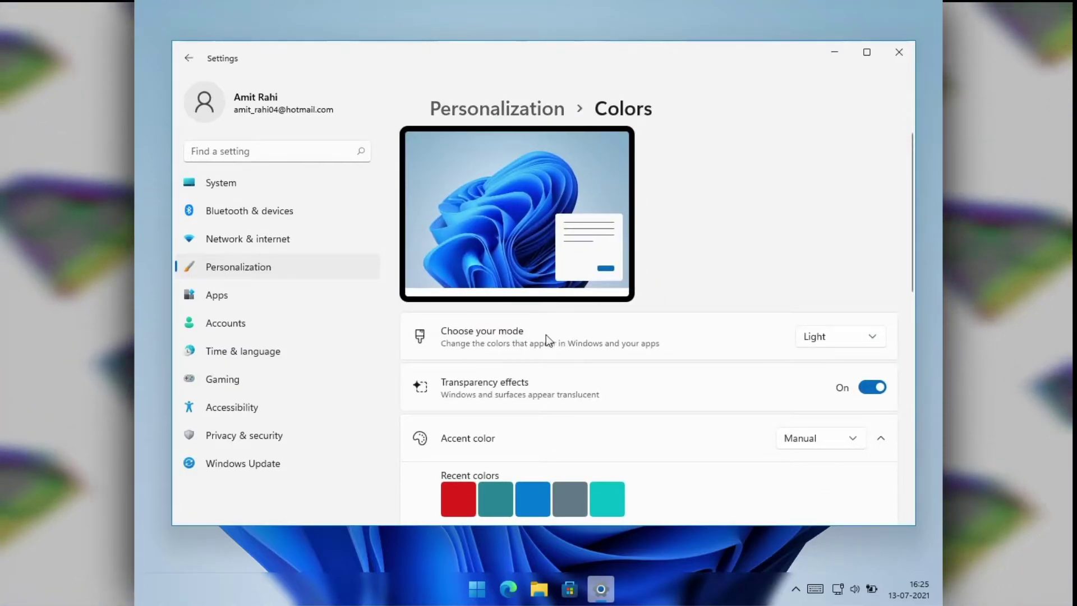
pyautogui.click(826, 342)
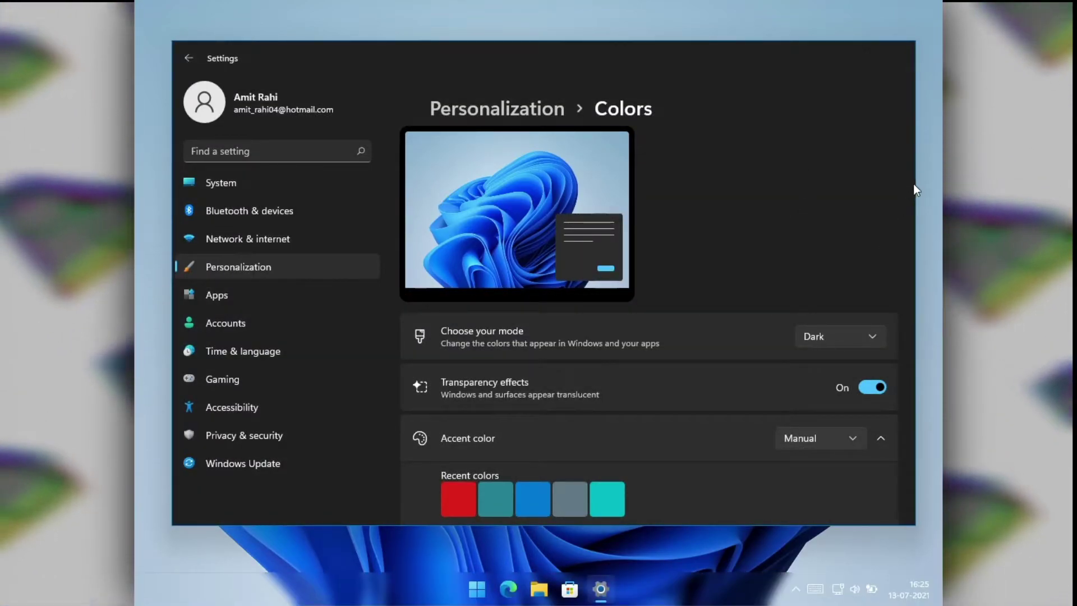
pyautogui.click(900, 52)
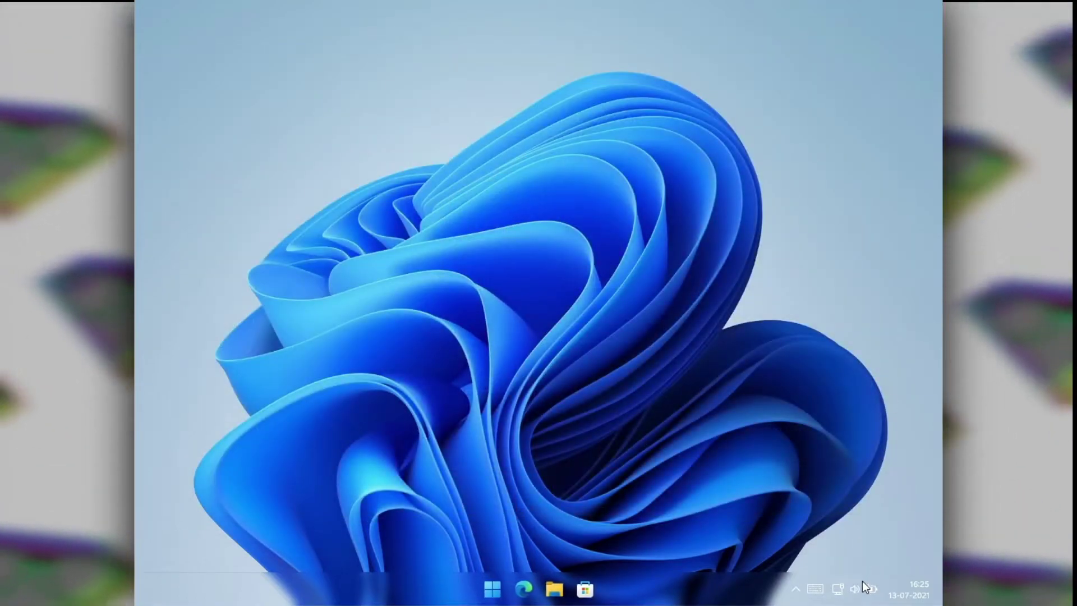
# Step: Examine the dark mode in the quick settings flyout and in a File Explorer window, closing both
pyautogui.click(863, 588)
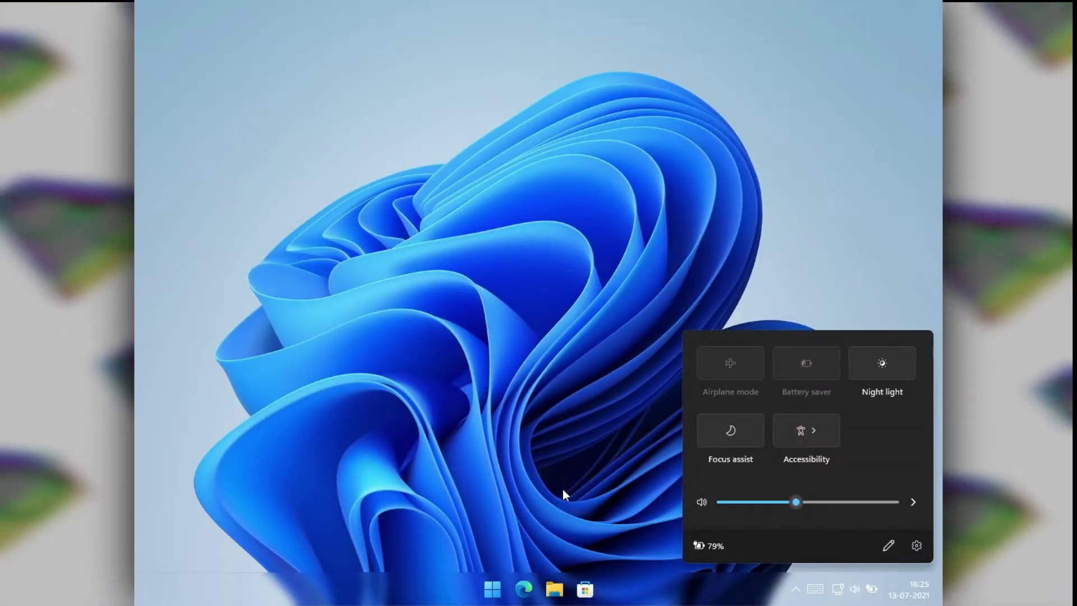
pyautogui.click(571, 490)
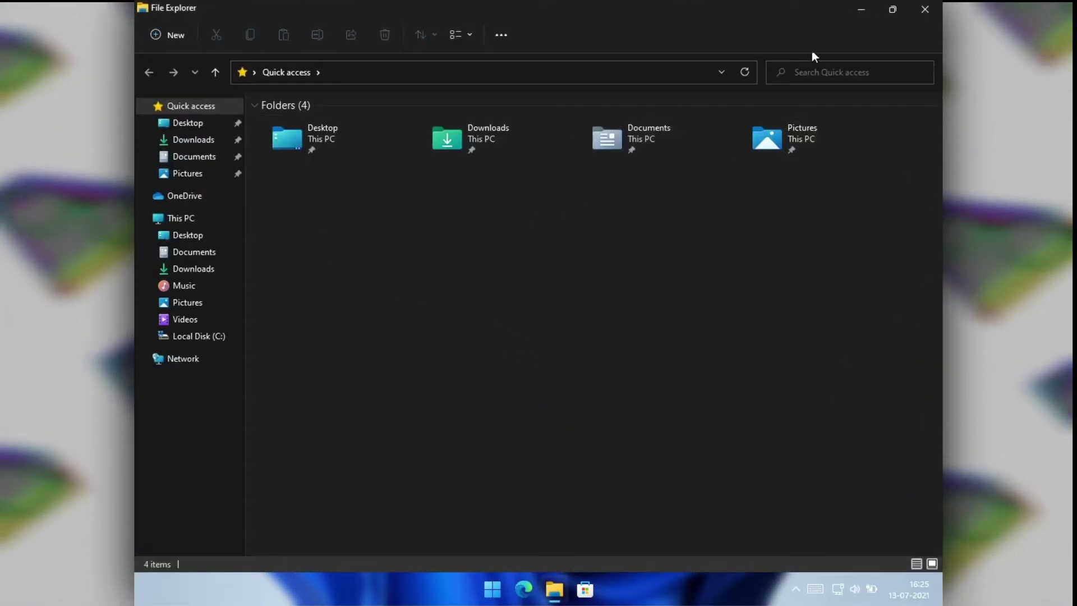
pyautogui.click(907, 9)
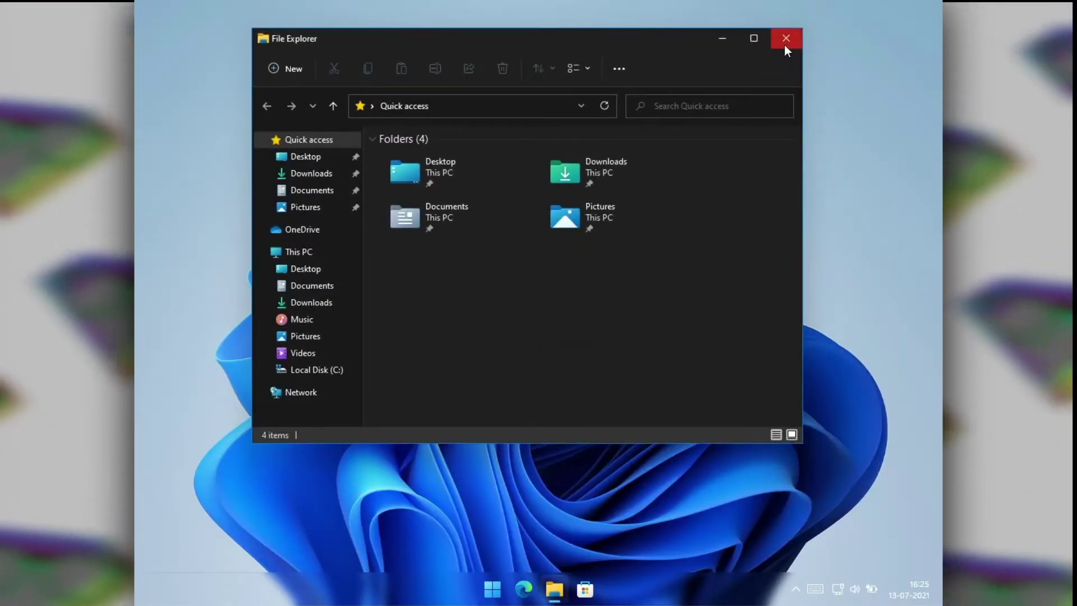
pyautogui.click(785, 40)
# Step: Examine the dark mode in the Start menu, a Microsoft Edge window and the hidden taskbar icons, closing each
pyautogui.click(492, 589)
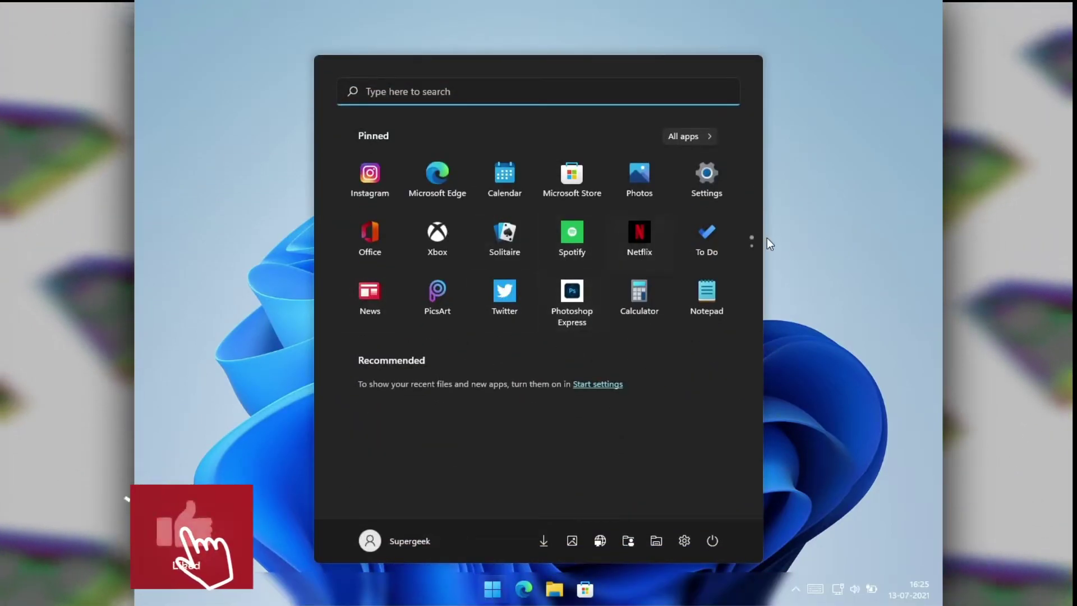
pyautogui.click(804, 264)
pyautogui.click(523, 589)
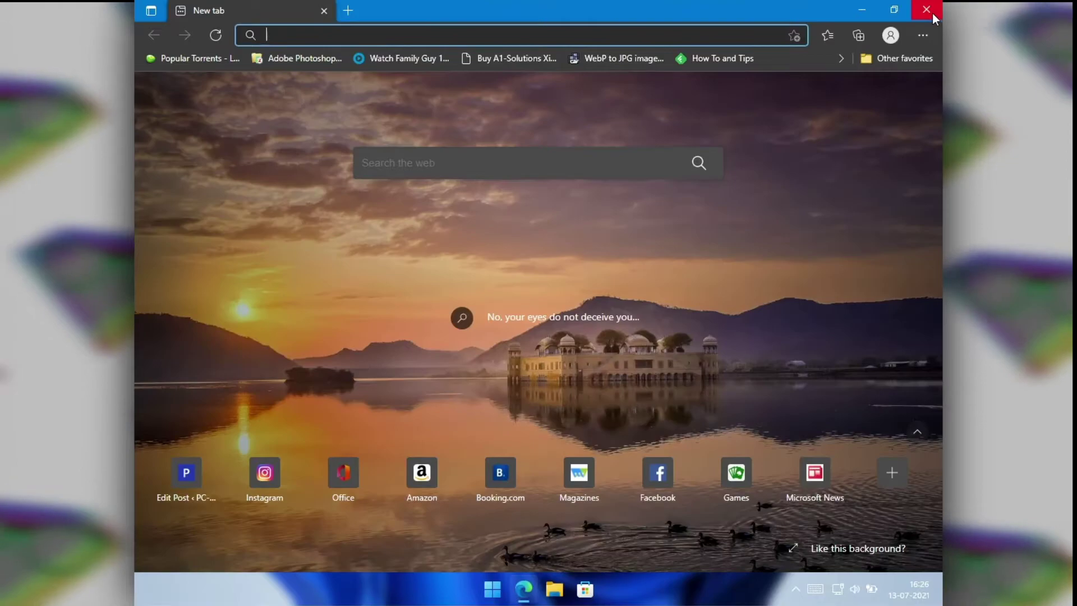
pyautogui.click(927, 10)
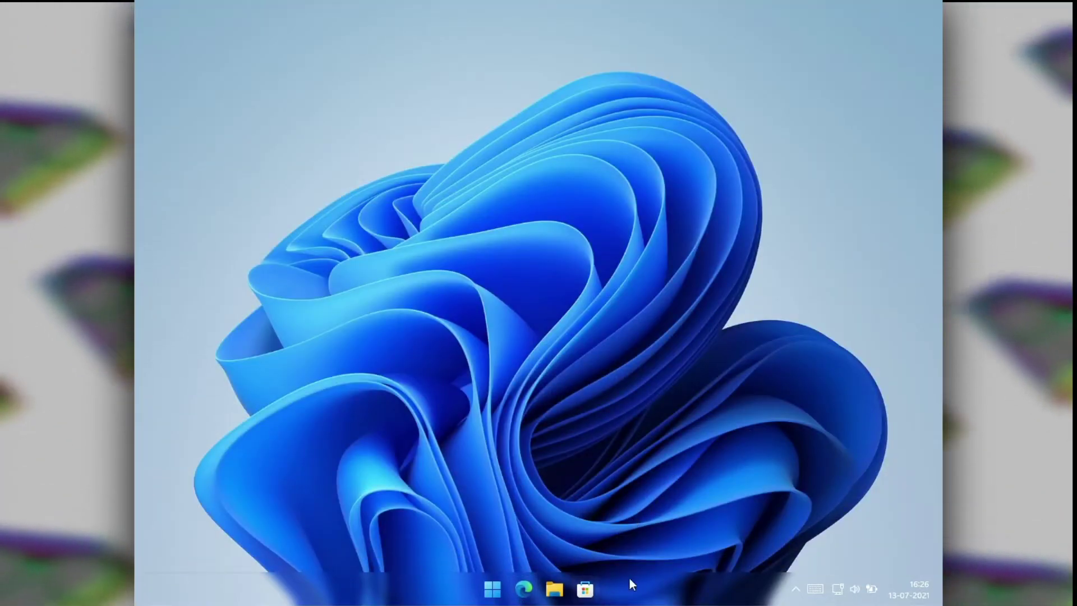
pyautogui.click(796, 588)
pyautogui.click(490, 377)
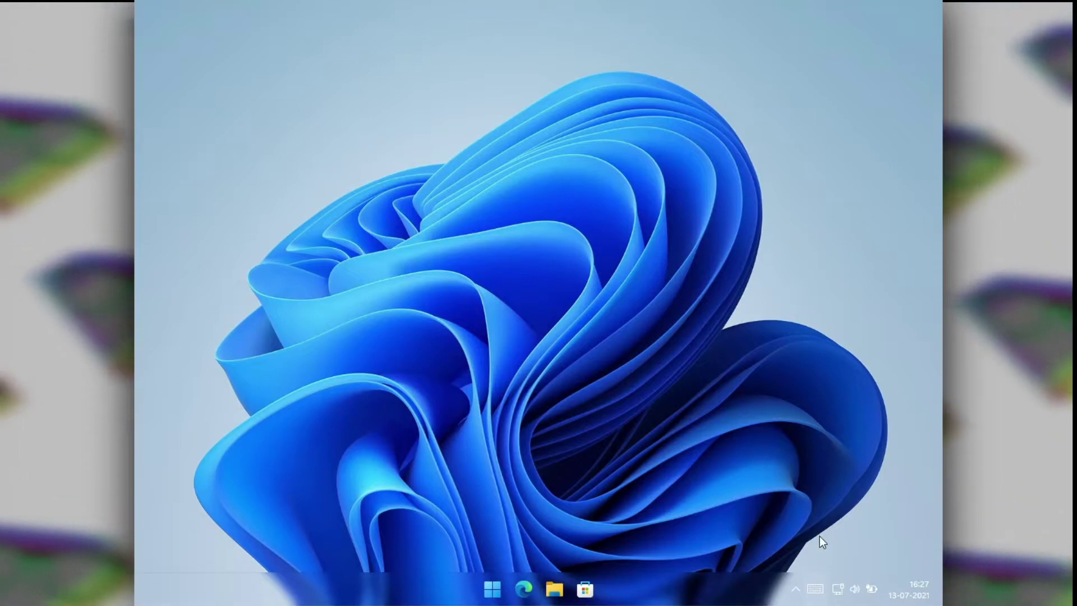
# Step: Open the touch keyboard, switch its layout to Small and move it to the right side of the desktop
pyautogui.click(817, 590)
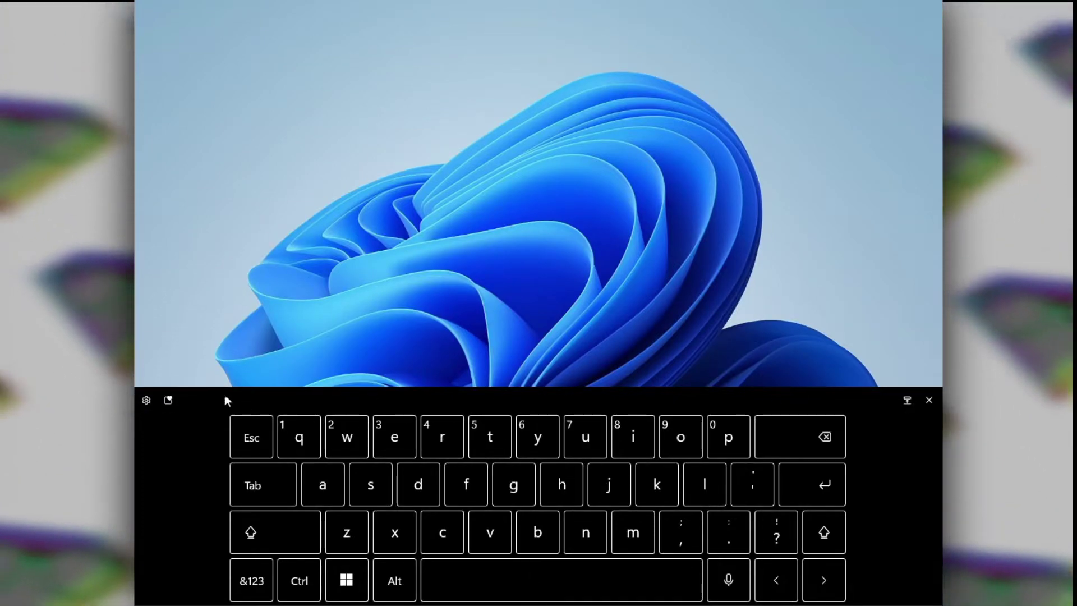
pyautogui.click(145, 401)
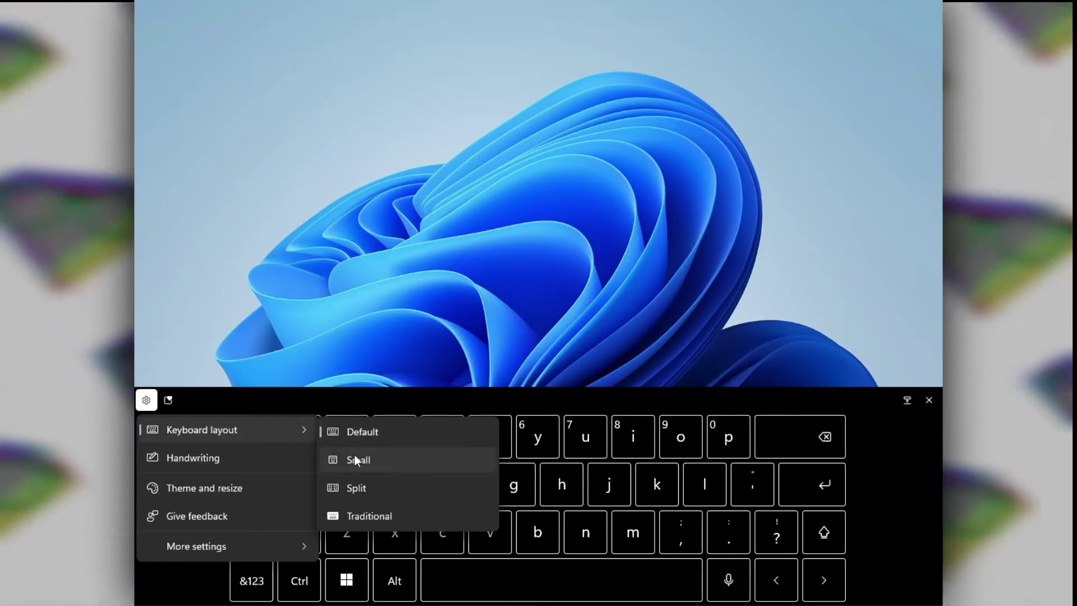
pyautogui.click(357, 459)
pyautogui.moveTo(528, 422); pyautogui.dragTo(785, 205)
# Step: Try several letter keys on the small floating touch keyboard and reposition it around the desktop
pyautogui.click(814, 282)
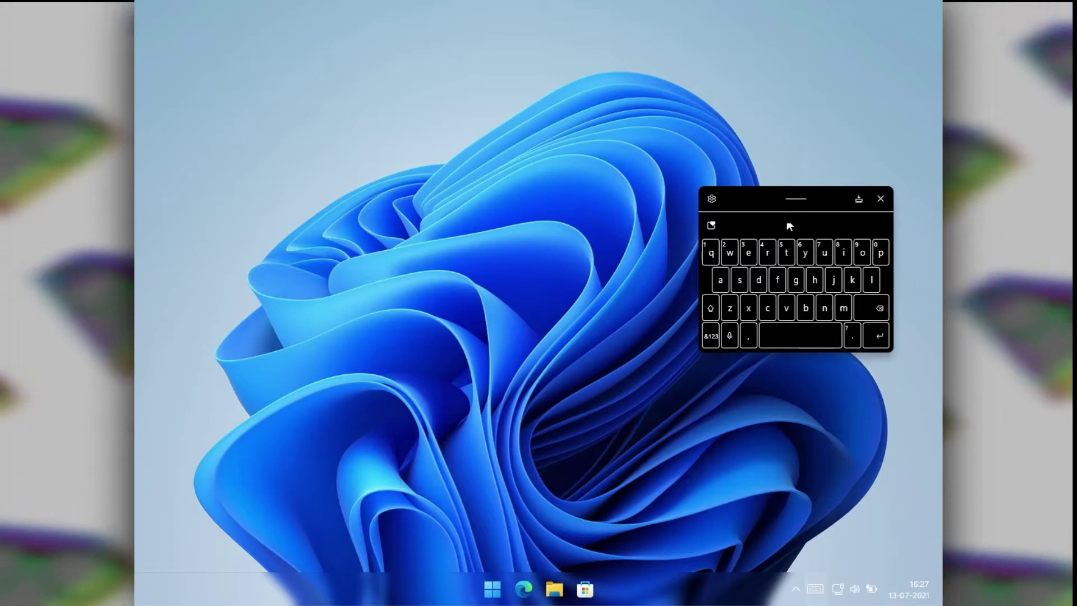
pyautogui.moveTo(782, 220); pyautogui.dragTo(734, 243)
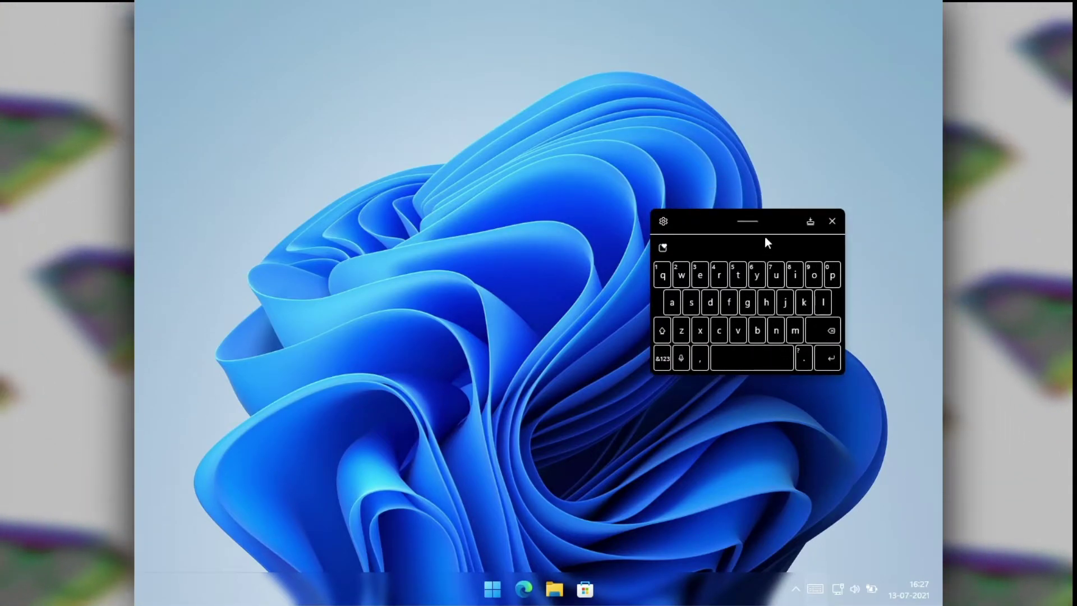
pyautogui.click(730, 306)
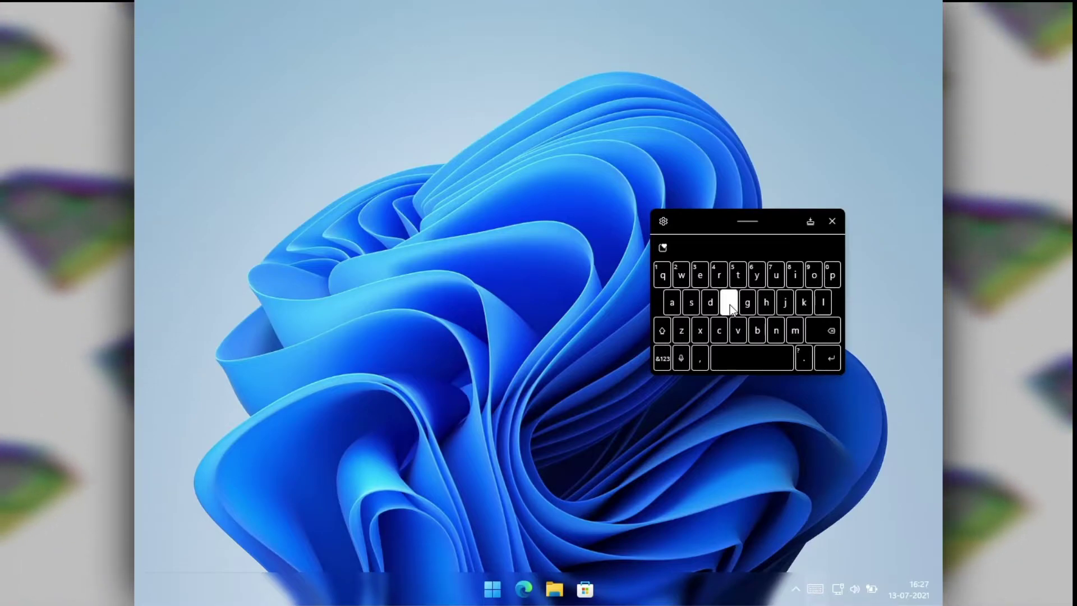
pyautogui.moveTo(740, 224); pyautogui.dragTo(786, 214)
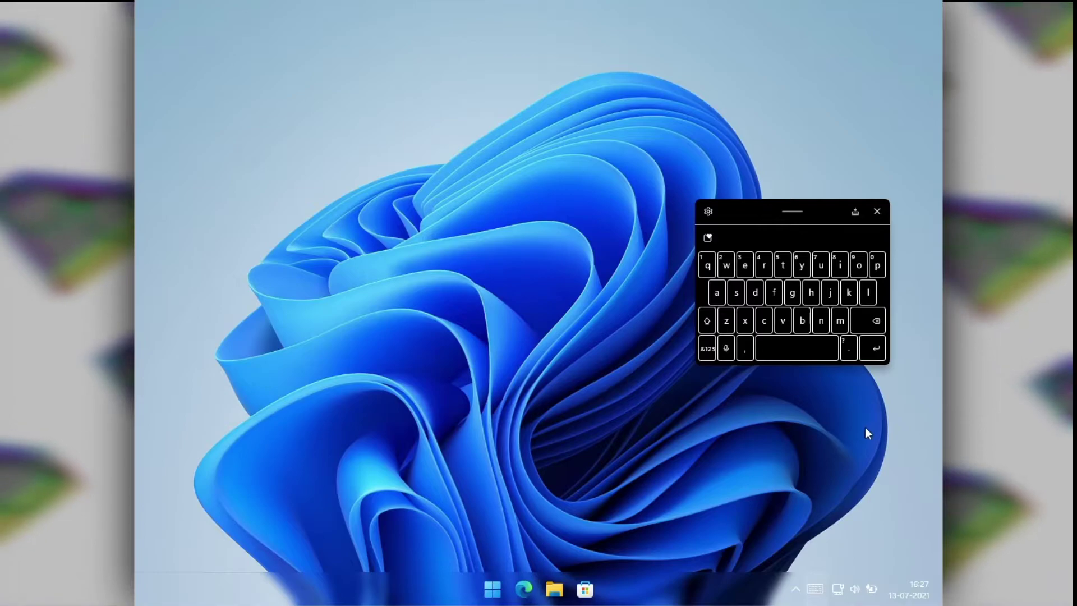
pyautogui.click(840, 265)
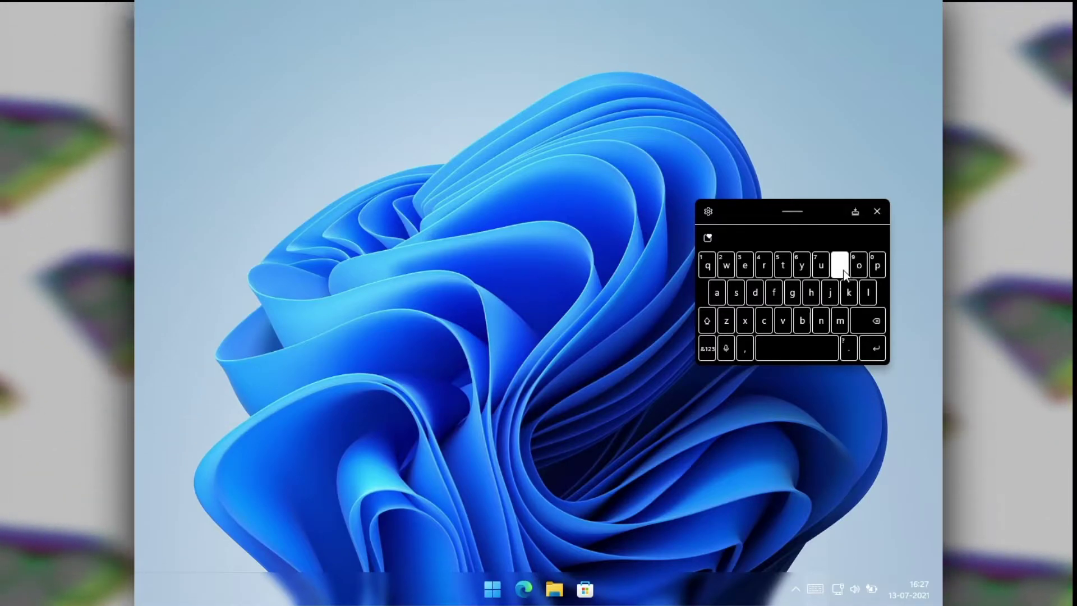
pyautogui.press('space')
pyautogui.click(821, 265)
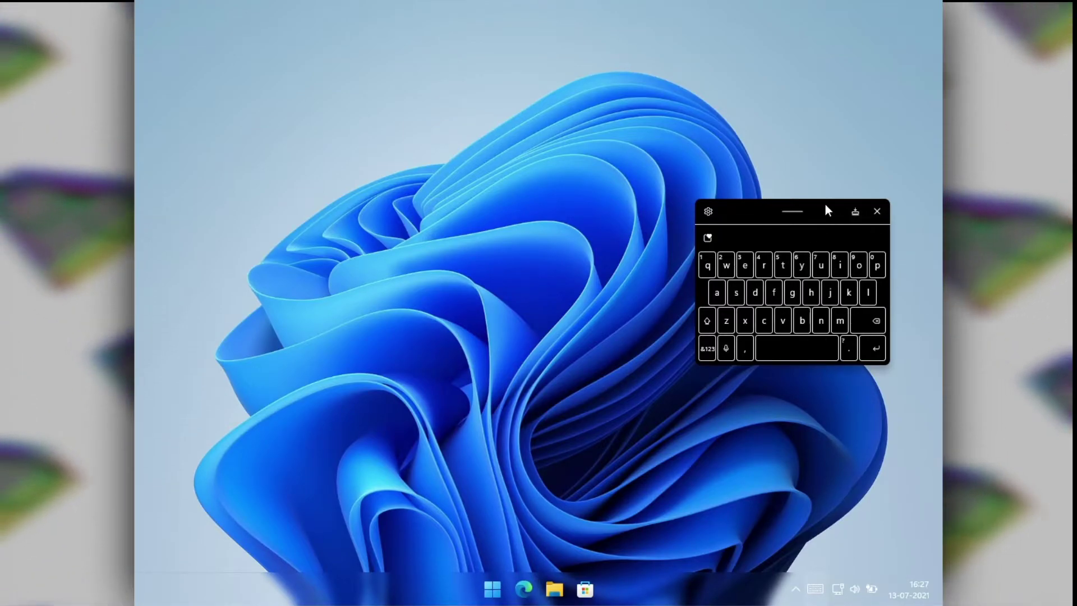
pyautogui.moveTo(805, 210); pyautogui.dragTo(715, 264)
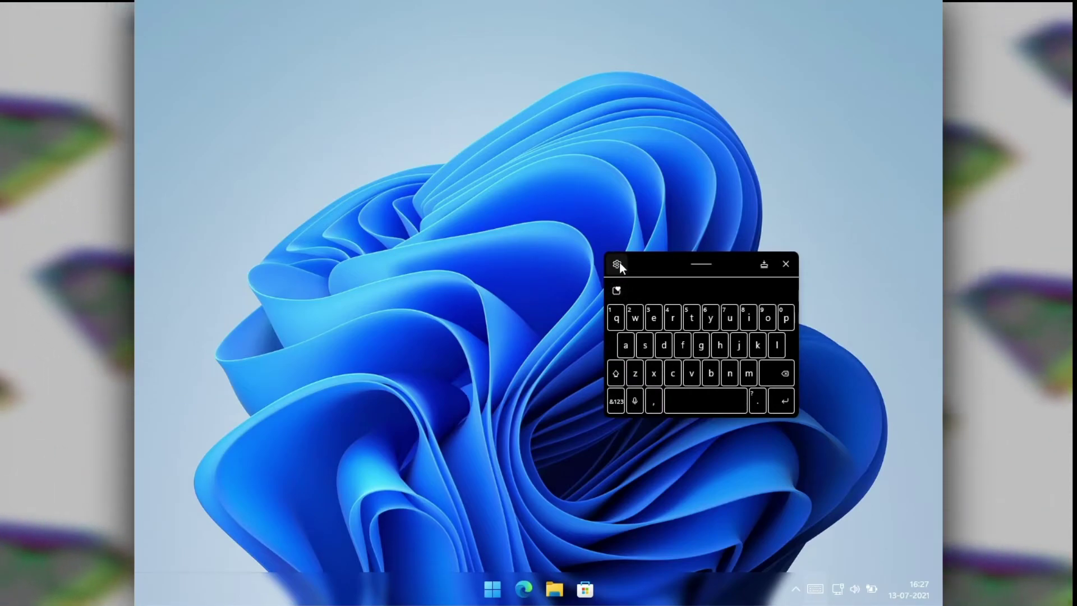
# Step: Switch the touch keyboard back to the Default layout and try its Backspace key
pyautogui.click(618, 263)
pyautogui.click(692, 304)
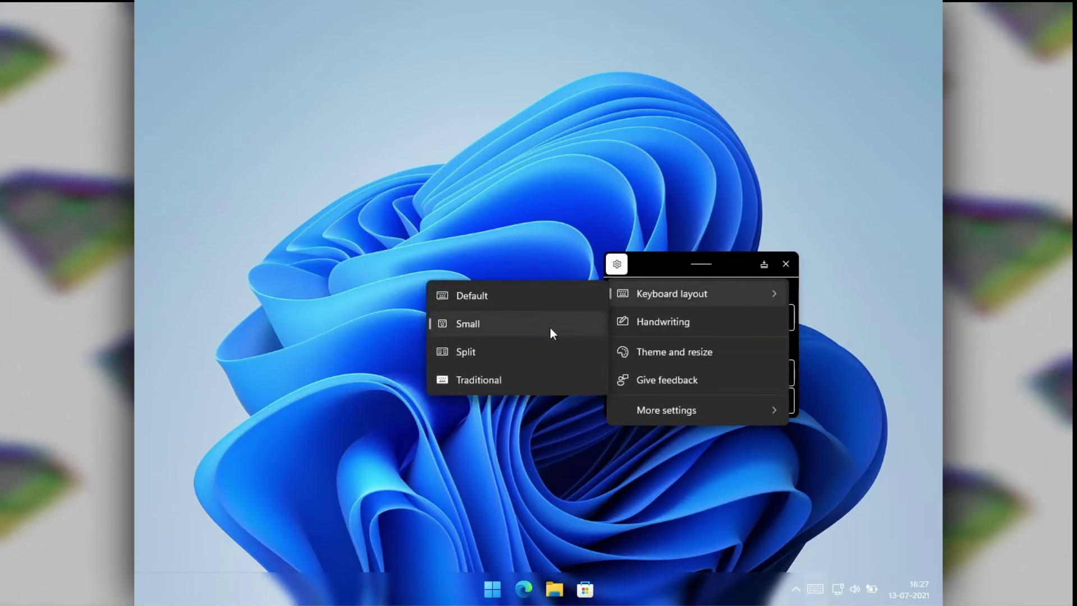
pyautogui.click(570, 300)
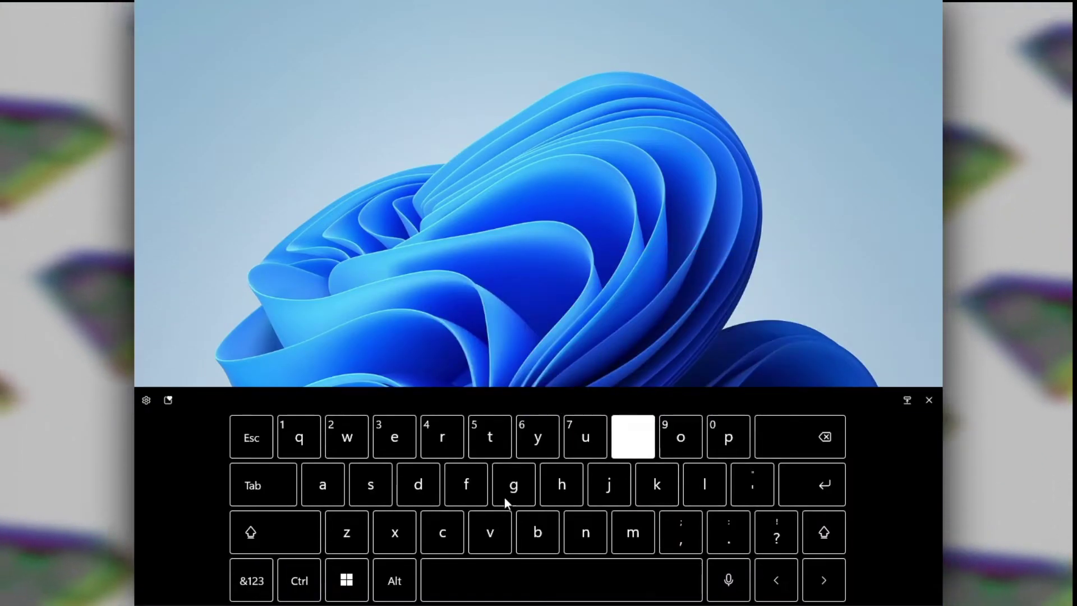
pyautogui.click(842, 441)
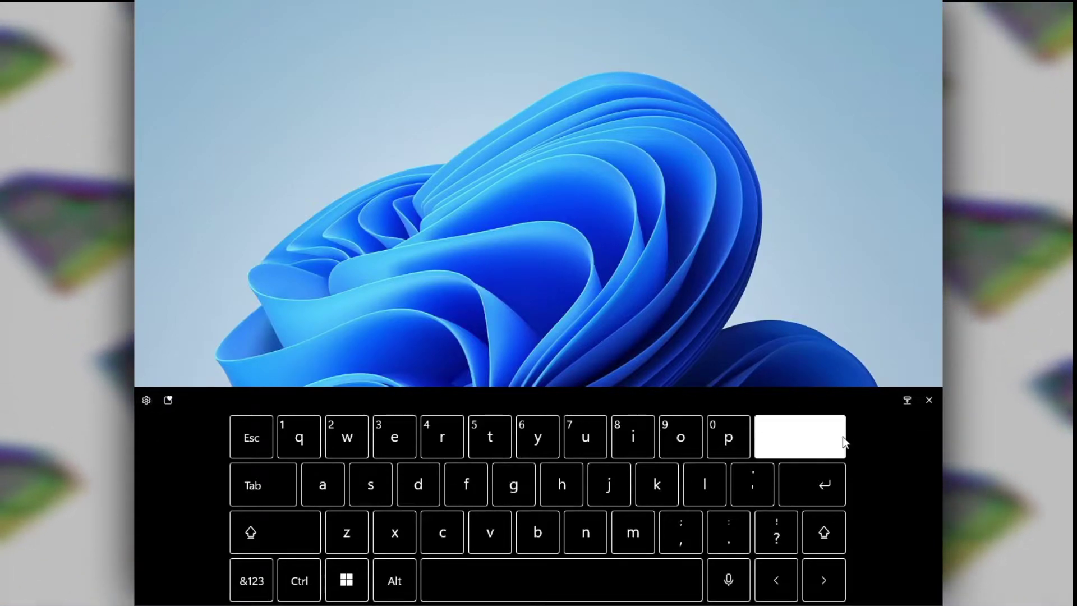
# Step: Open the touch keyboard's theme and resize settings and close the on-screen keyboard
pyautogui.click(146, 400)
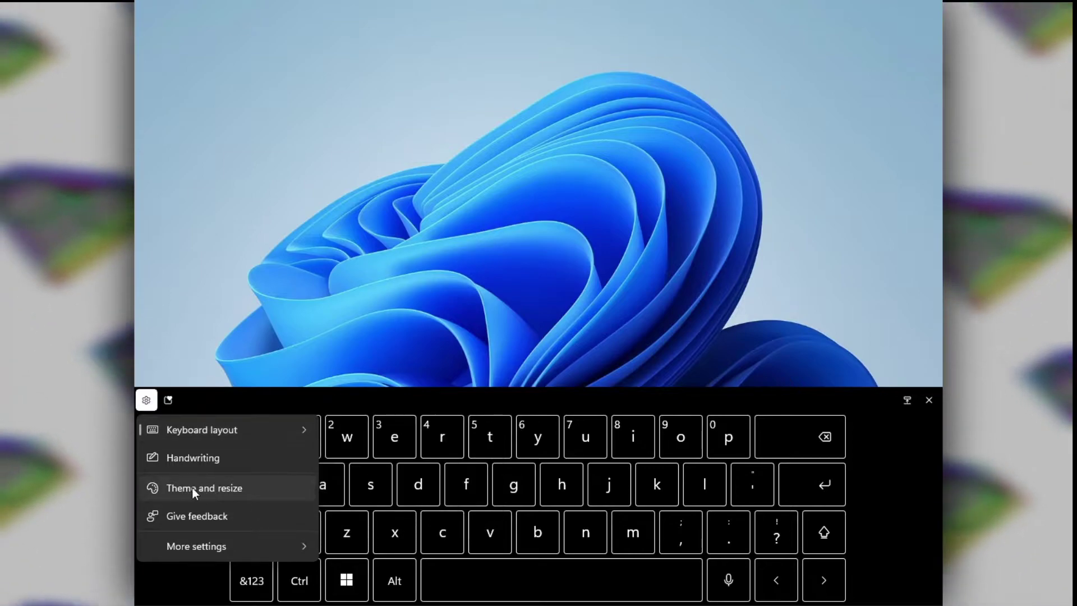
pyautogui.click(192, 487)
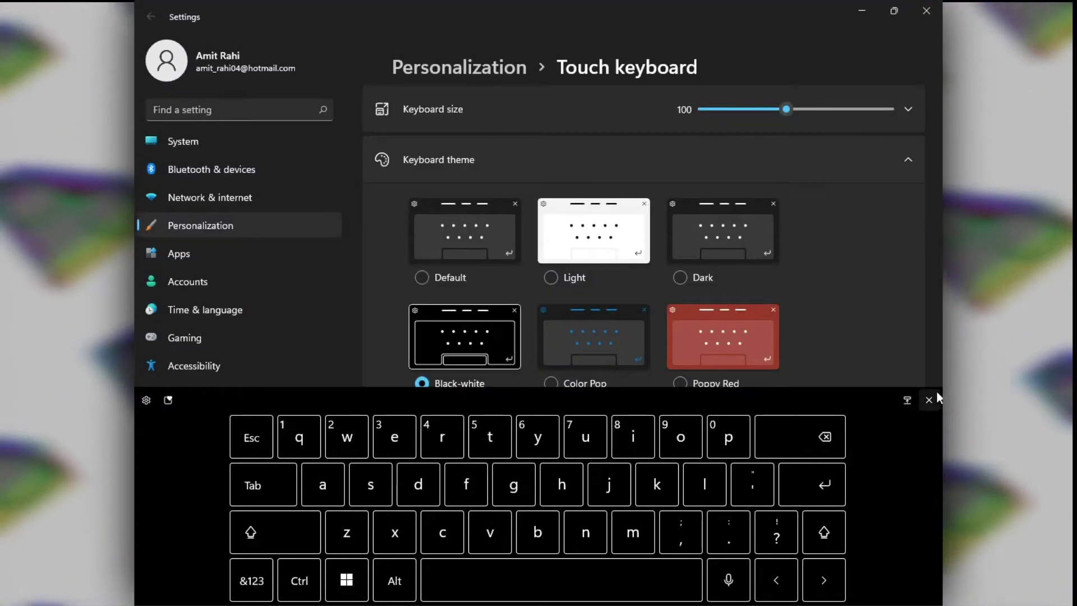
pyautogui.click(929, 400)
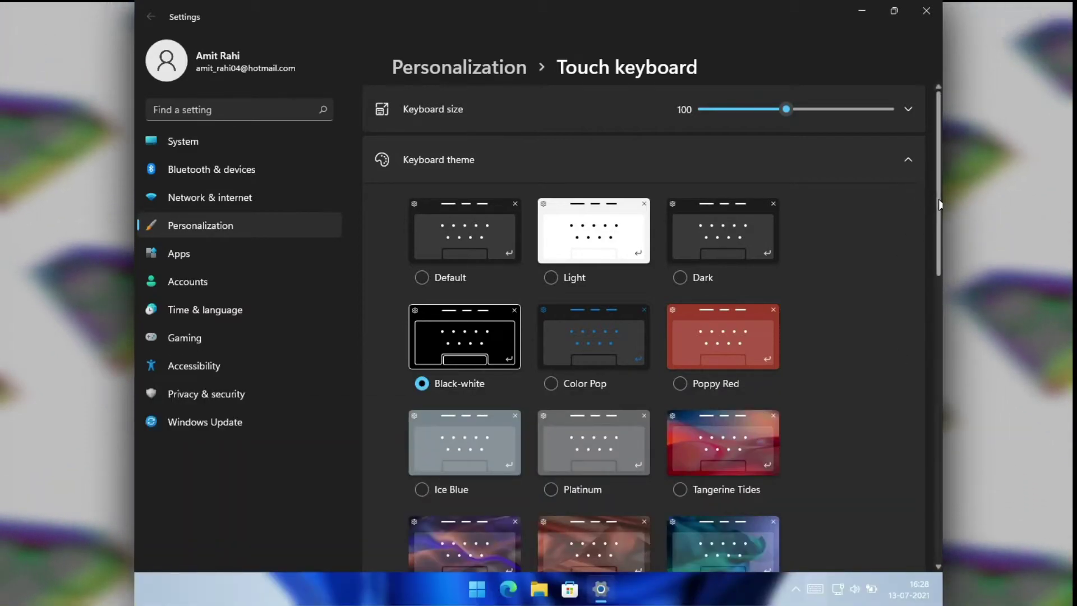
# Step: Apply the Lilac River theme to the touch keyboard and preview the on-screen keyboard
pyautogui.scroll(-2, 933, 239)
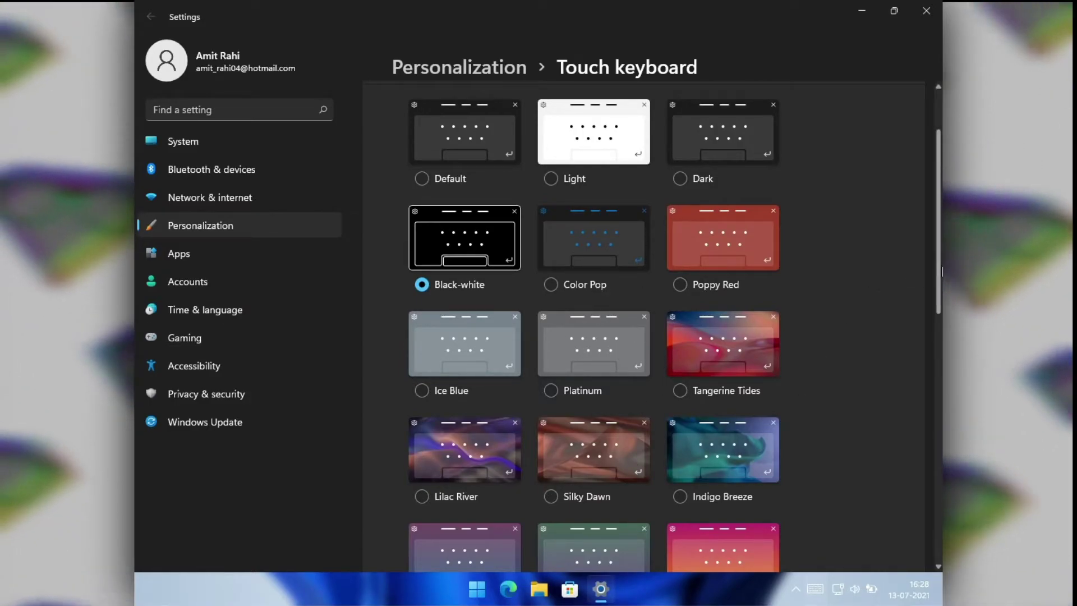
pyautogui.scroll(-3, 597, 323)
pyautogui.click(473, 302)
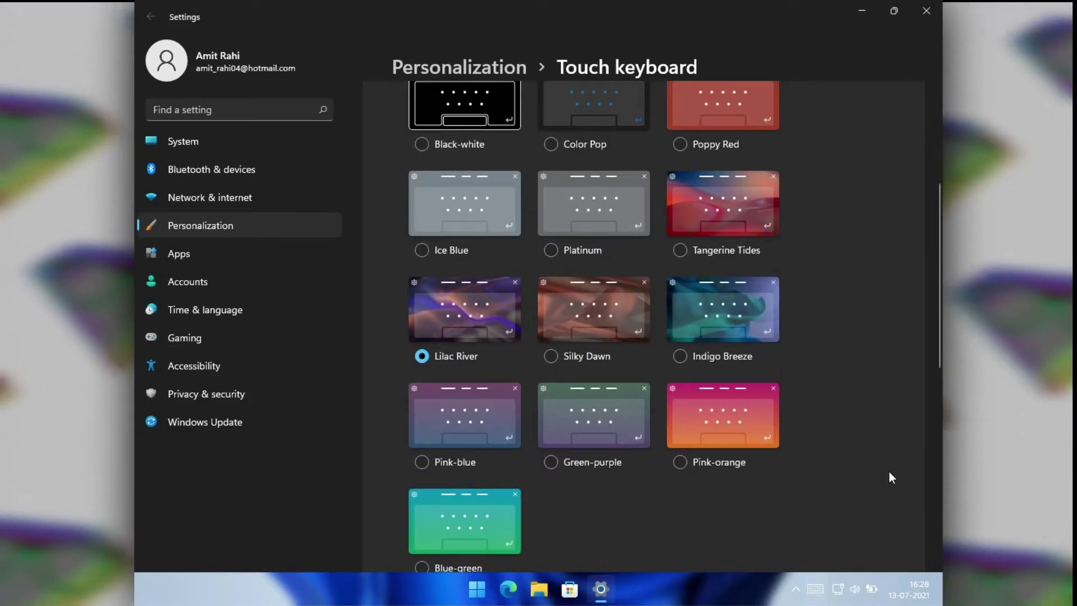
pyautogui.click(818, 588)
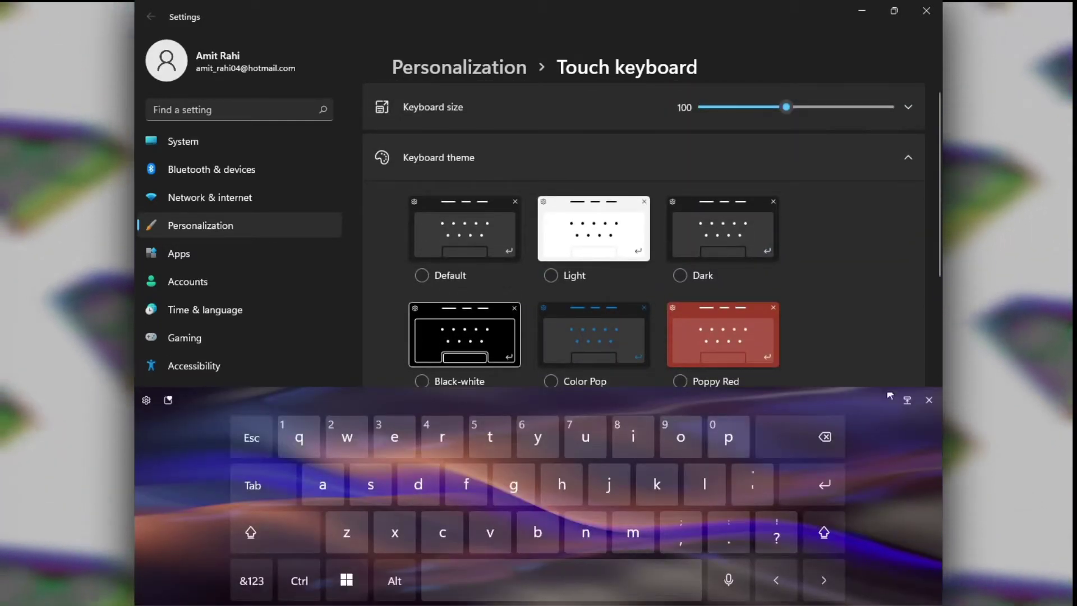
pyautogui.click(929, 400)
# Step: Open the touch keyboard's custom theme for editing and review its key and suggestion text color options
pyautogui.moveTo(936, 252); pyautogui.dragTo(927, 398)
pyautogui.scroll(-3, 927, 397)
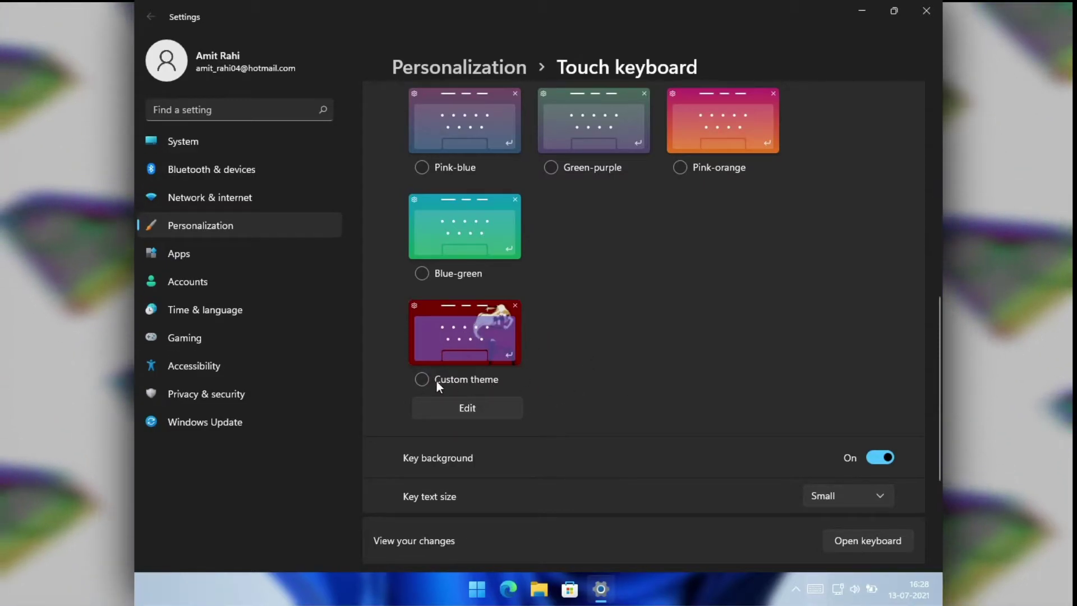
pyautogui.click(466, 407)
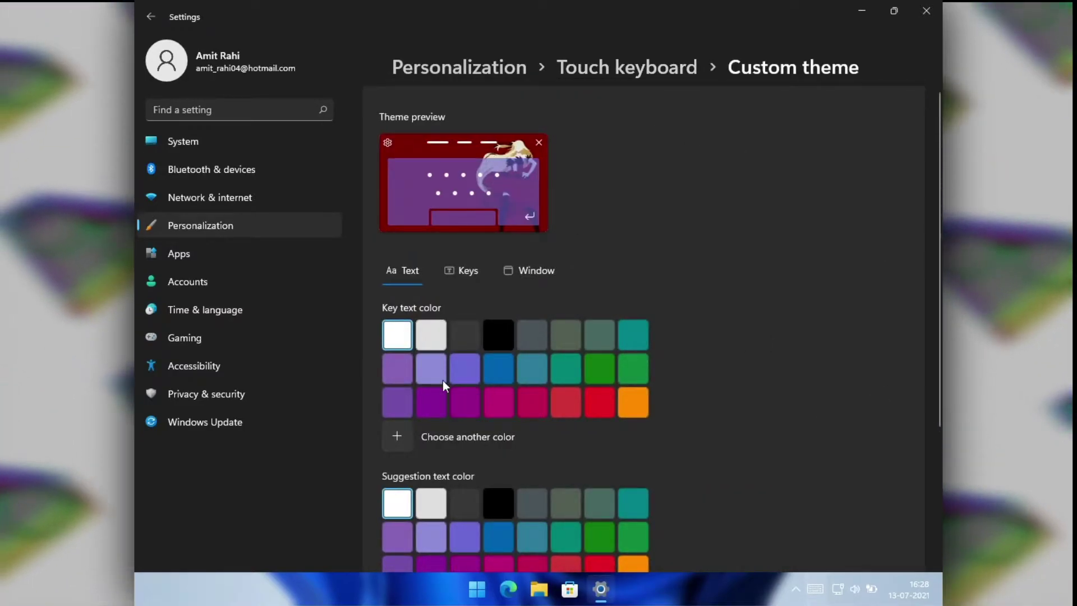
pyautogui.scroll(-3, 928, 409)
pyautogui.scroll(3, 399, 294)
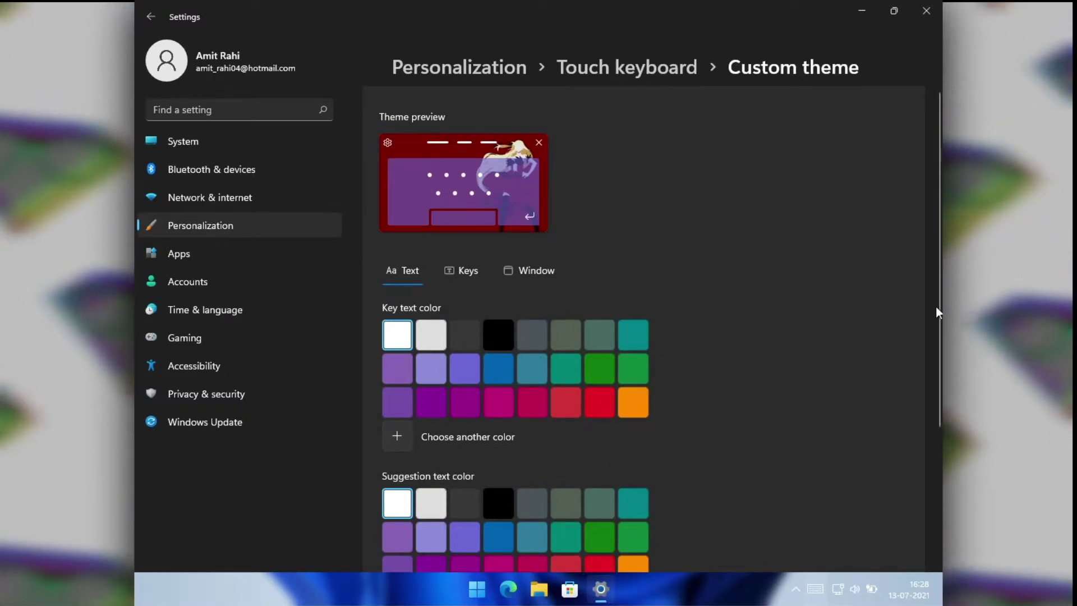
pyautogui.scroll(-3, 634, 336)
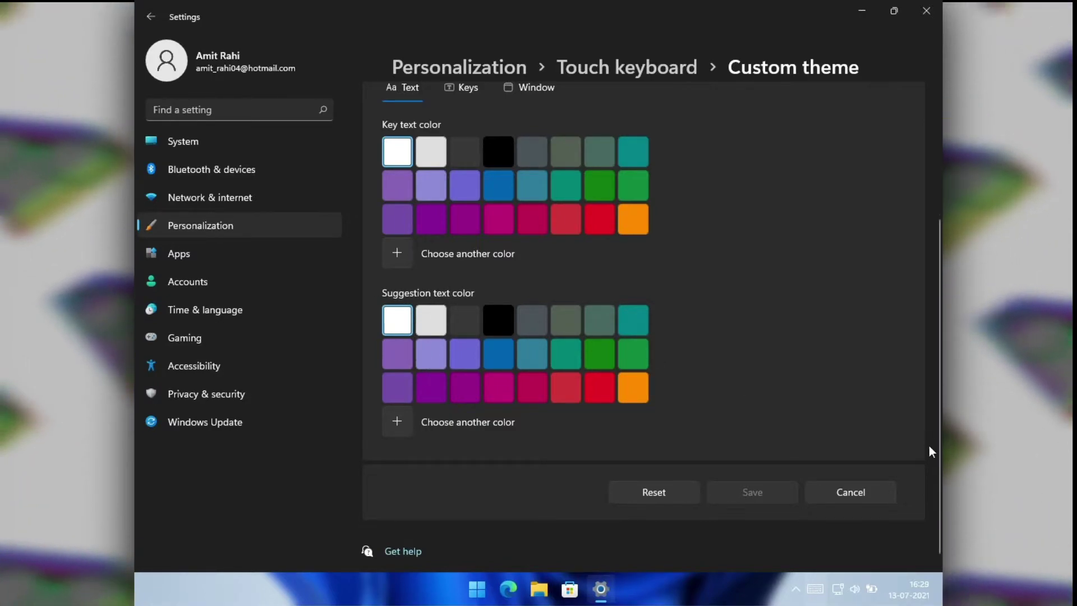
pyautogui.moveTo(941, 428); pyautogui.dragTo(930, 331)
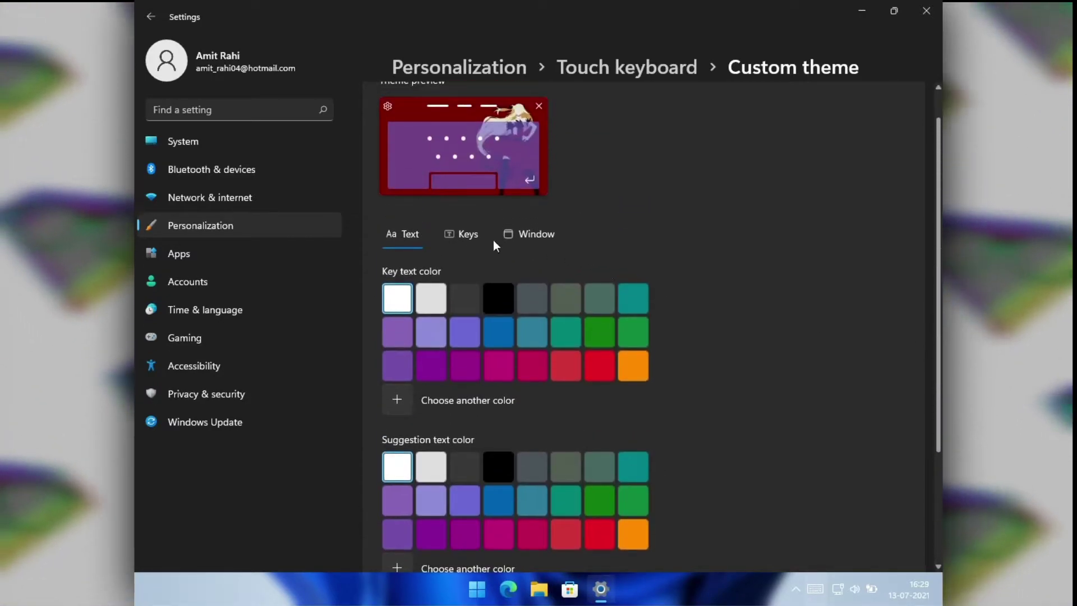
# Step: Set the custom theme's key transparency to 11 and its key background color to light gray
pyautogui.click(462, 232)
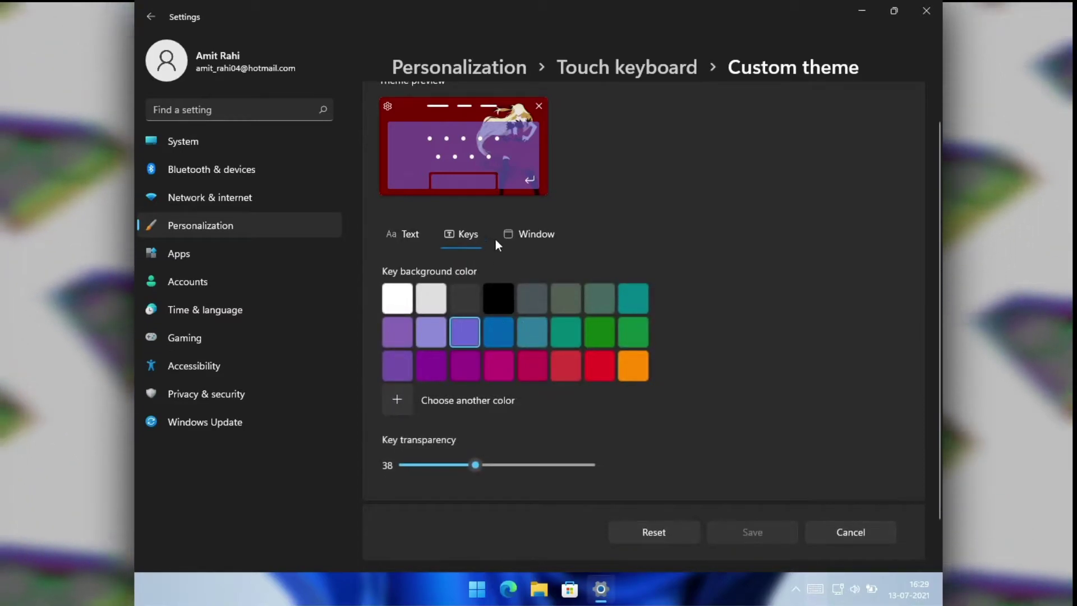
pyautogui.moveTo(536, 463); pyautogui.dragTo(417, 464)
pyautogui.moveTo(560, 470); pyautogui.dragTo(422, 464)
pyautogui.click(493, 301)
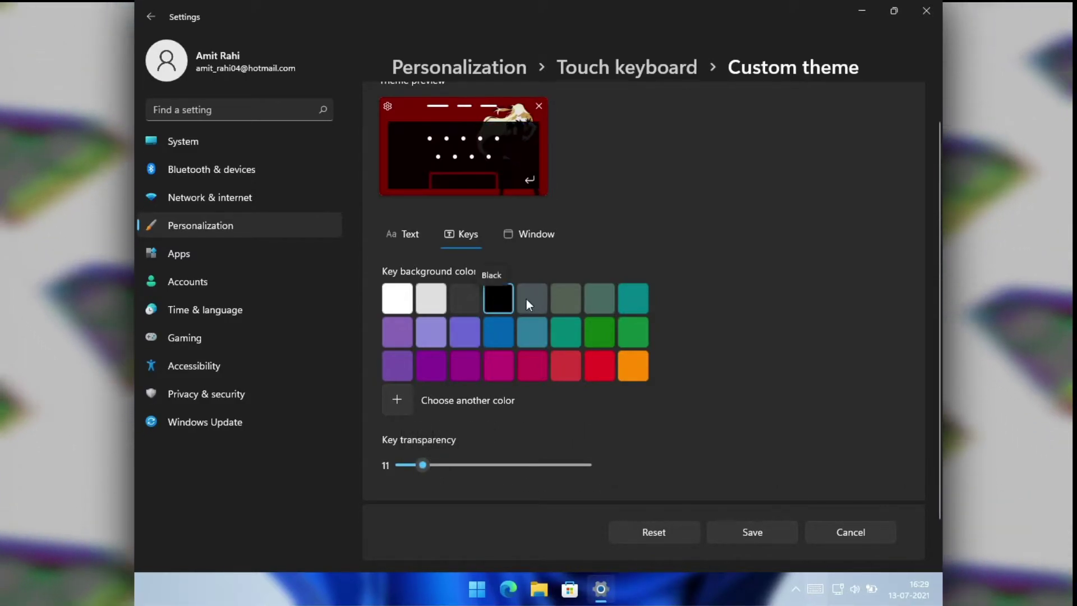
pyautogui.click(430, 303)
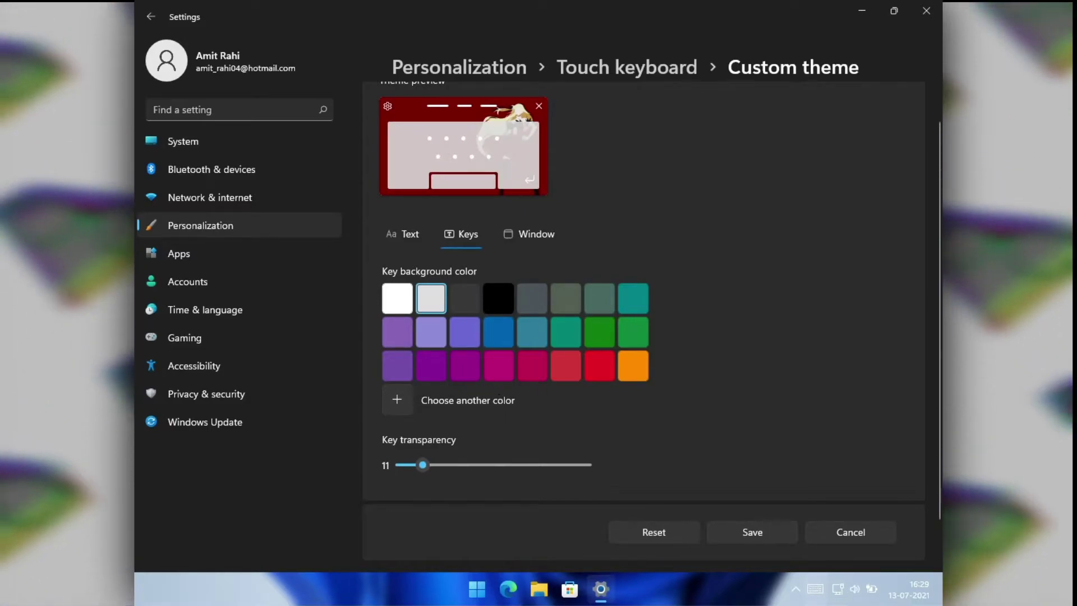
# Step: Set the custom theme's key text color and suggestion text color to black
pyautogui.click(415, 234)
pyautogui.click(499, 303)
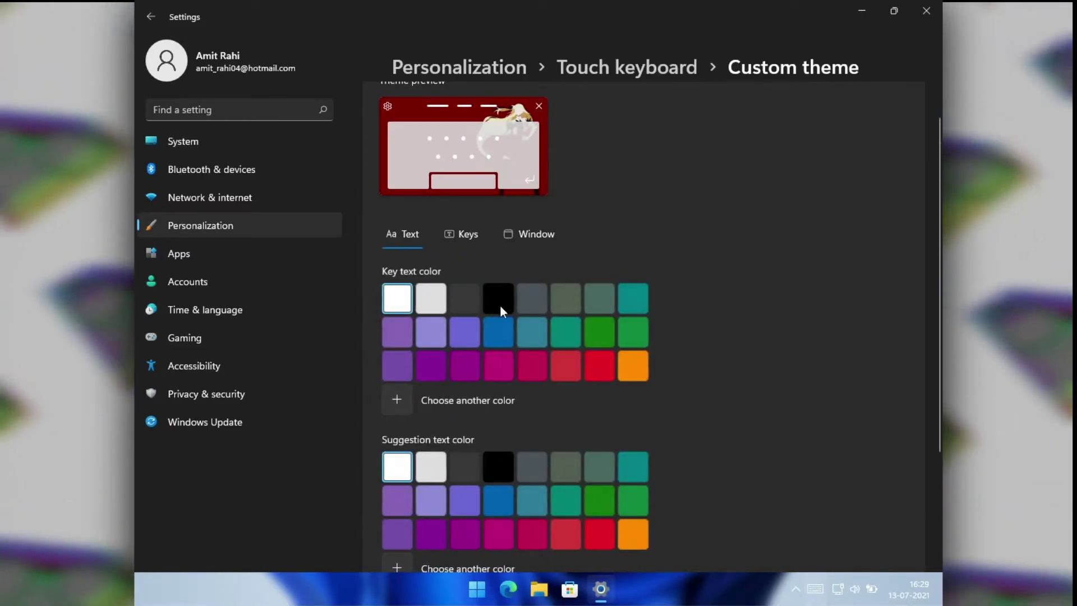
pyautogui.click(496, 465)
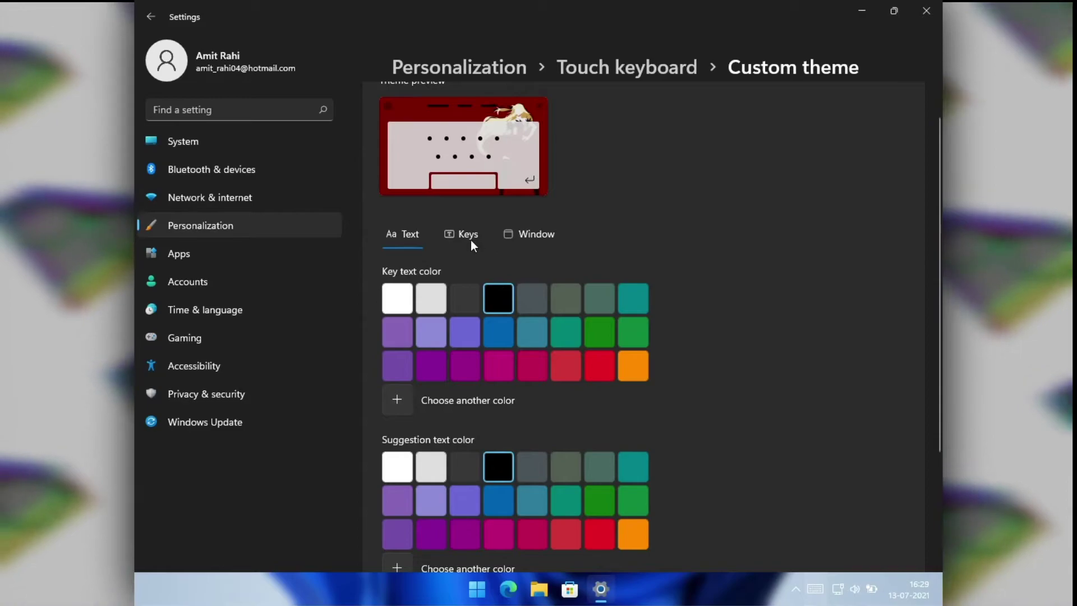
# Step: Review the custom theme's window options for background picture, fit, brightness and color
pyautogui.click(471, 240)
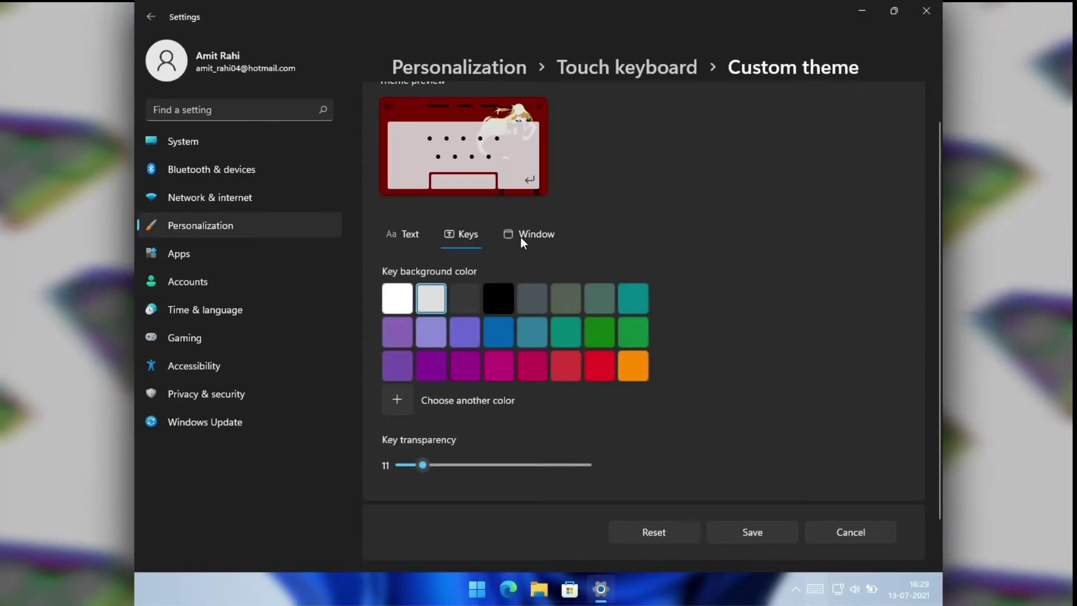
pyautogui.click(521, 237)
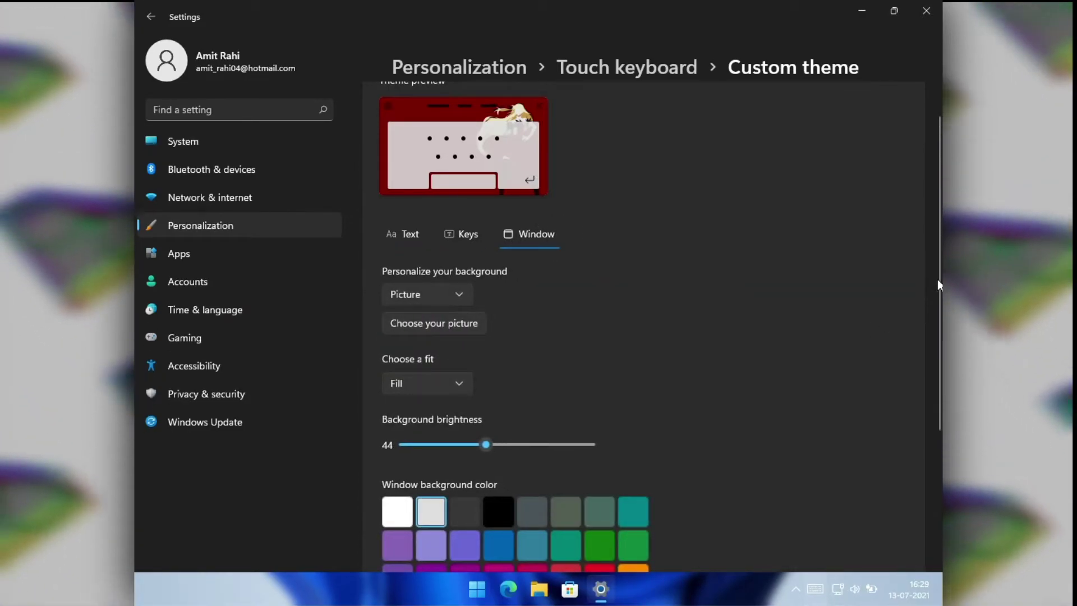
pyautogui.moveTo(938, 291); pyautogui.dragTo(935, 390)
pyautogui.click(459, 147)
pyautogui.click(662, 179)
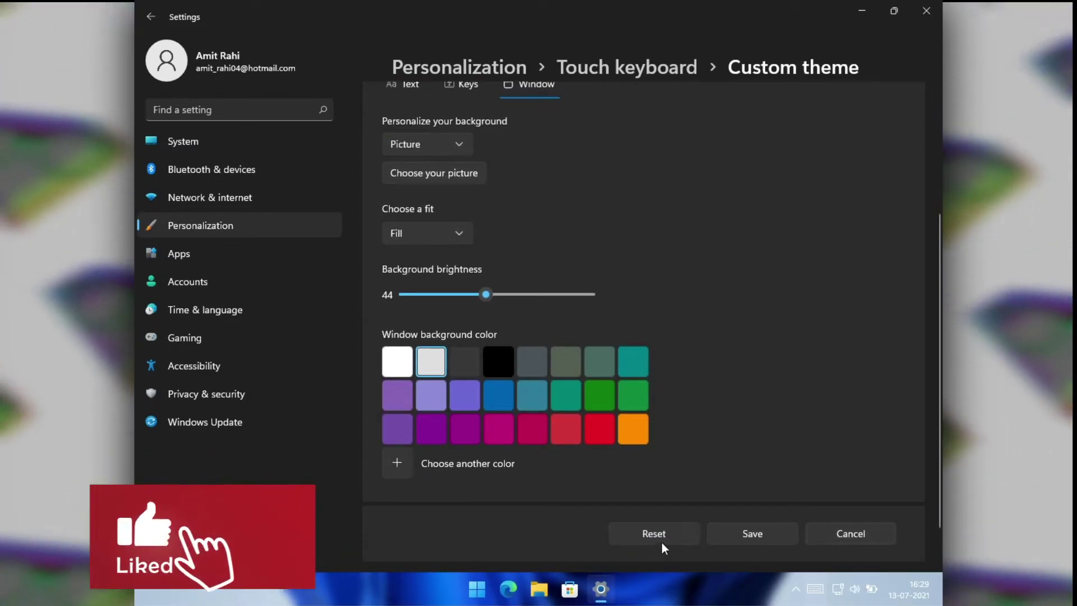
# Step: Save the custom touch keyboard theme and preview it on the on-screen keyboard
pyautogui.click(746, 533)
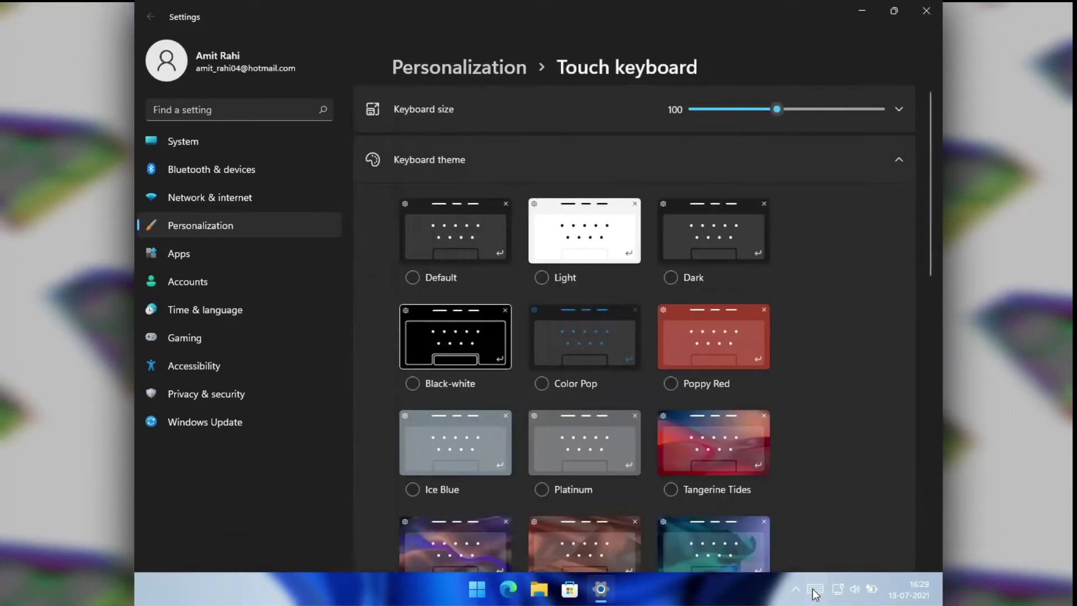
pyautogui.click(815, 589)
pyautogui.click(814, 590)
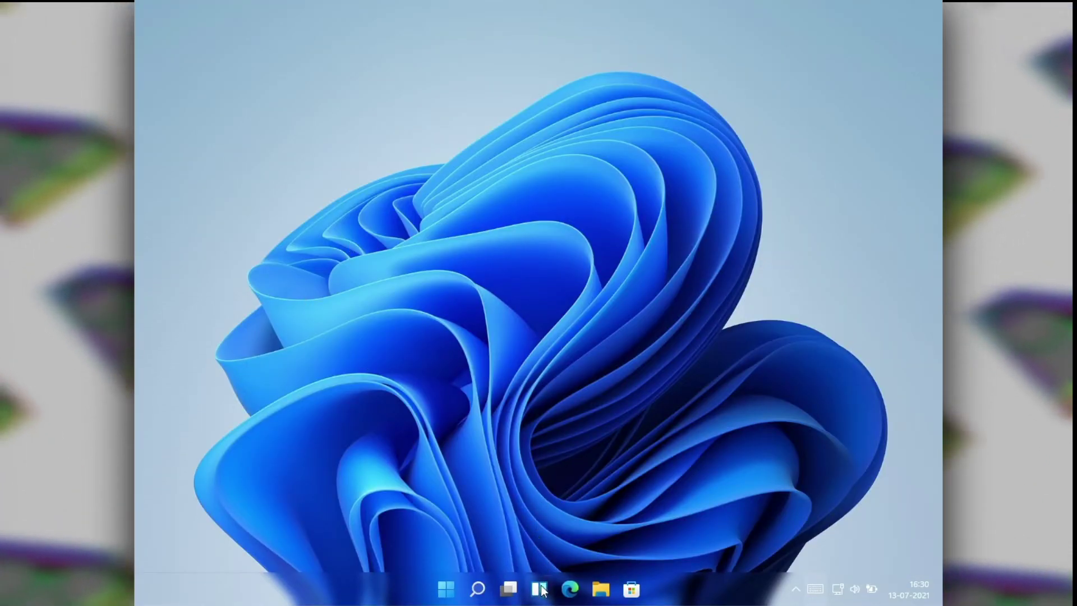
# Step: Open the widgets board and add the Traffic, To Do and Tips widgets
pyautogui.click(540, 589)
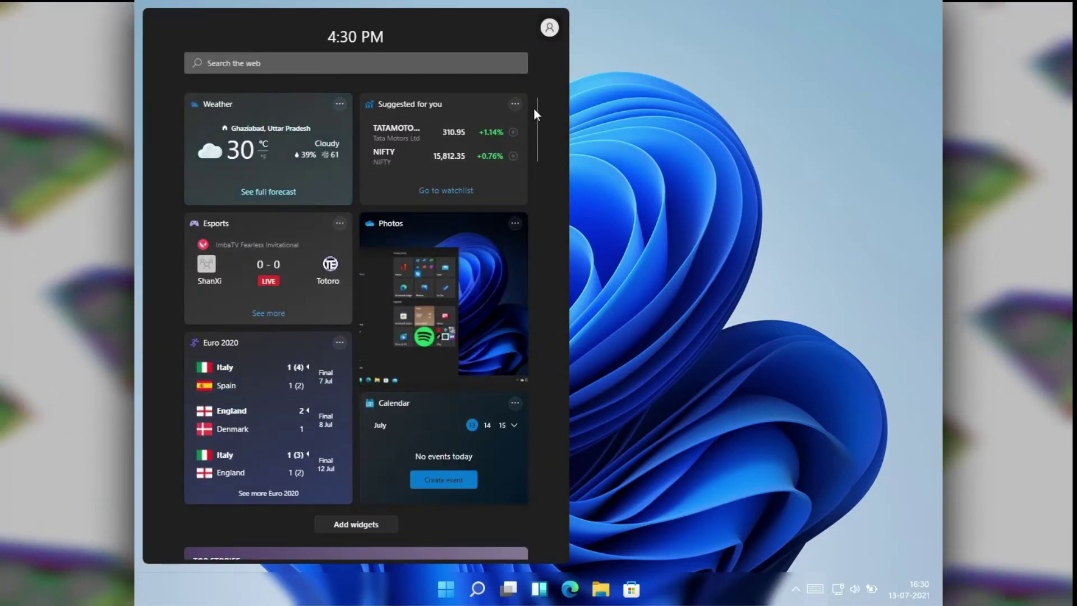
pyautogui.moveTo(536, 115); pyautogui.dragTo(529, 93)
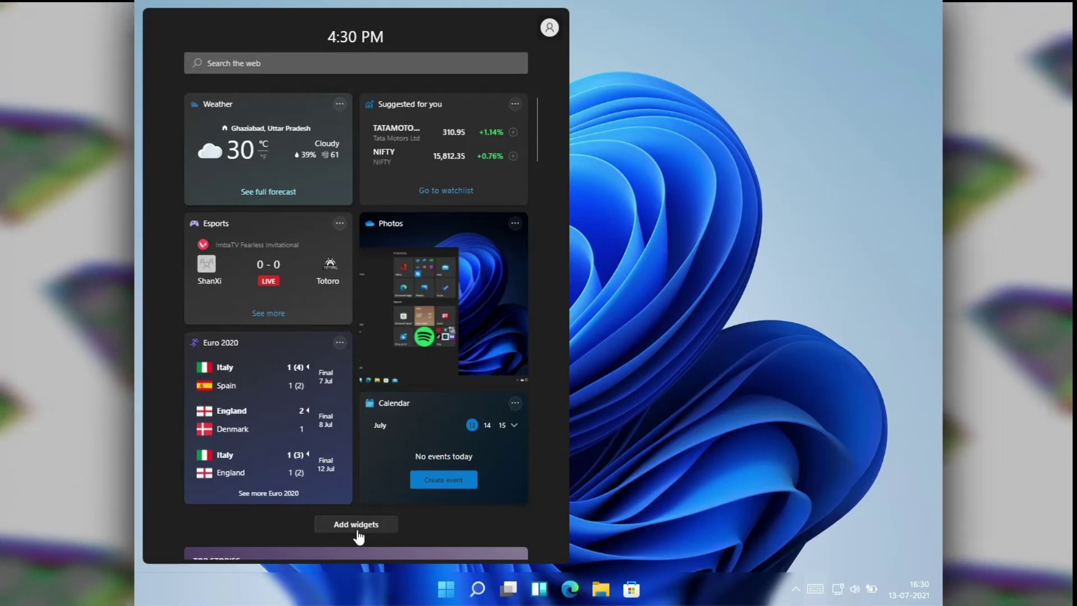
pyautogui.click(357, 525)
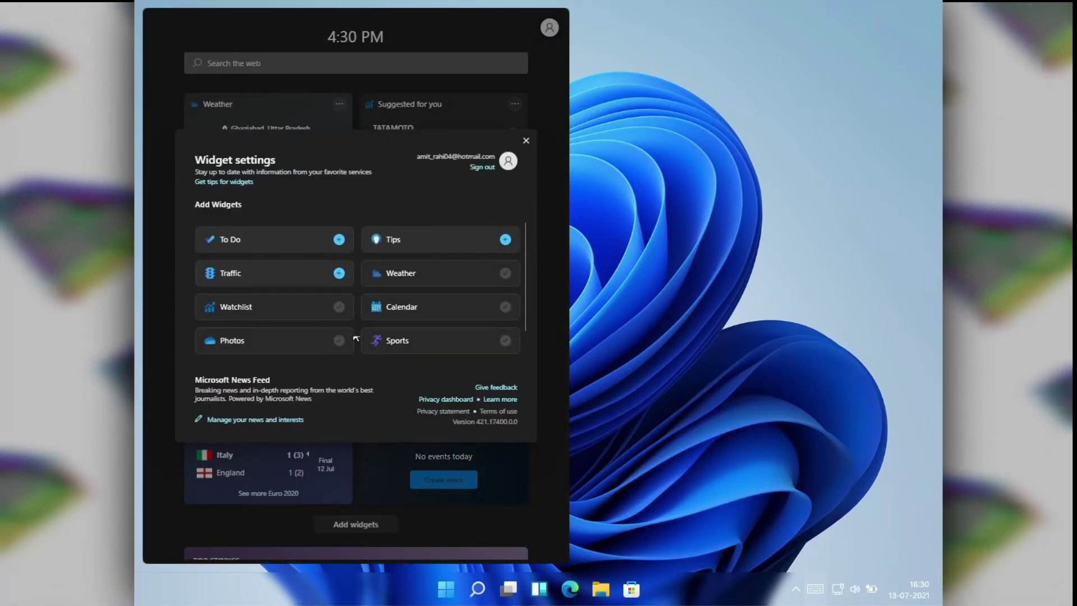
pyautogui.click(338, 274)
pyautogui.click(339, 240)
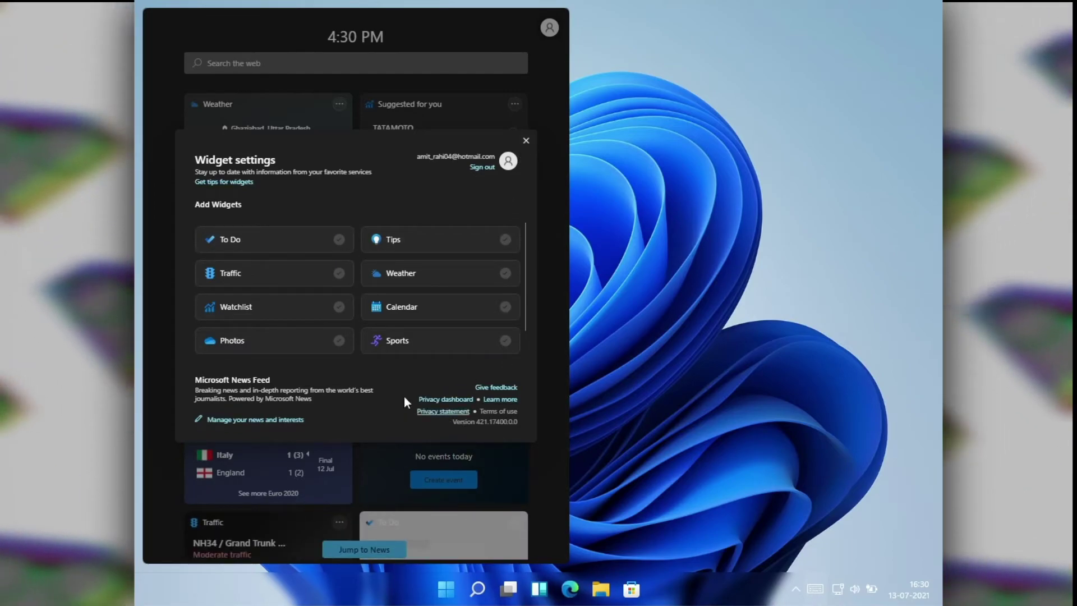
pyautogui.click(525, 141)
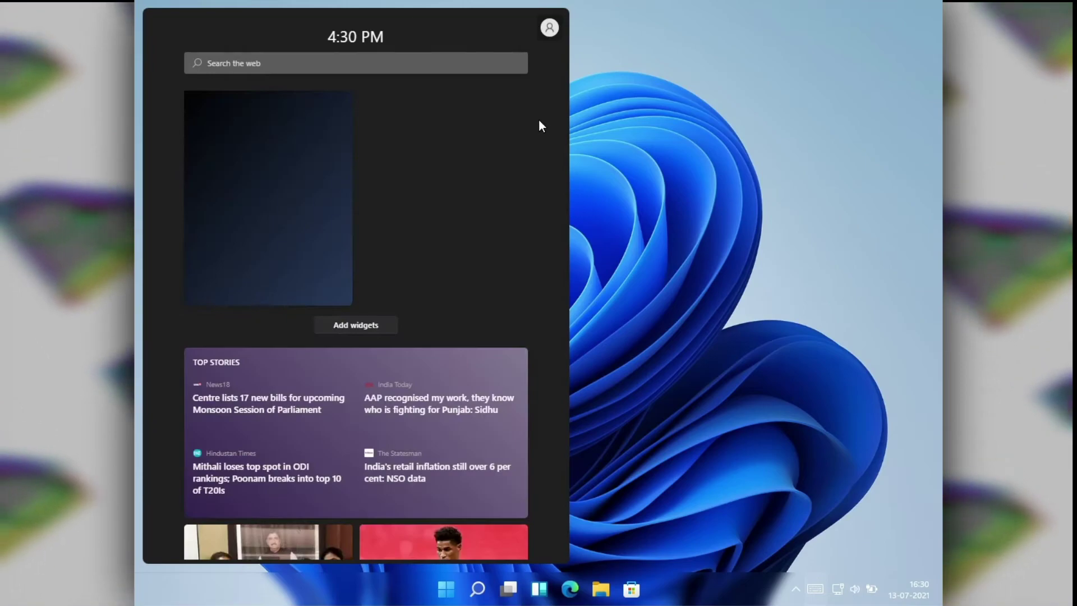
# Step: Resize the Weather and Suggested for you widgets to Large
pyautogui.moveTo(537, 207); pyautogui.dragTo(530, 151)
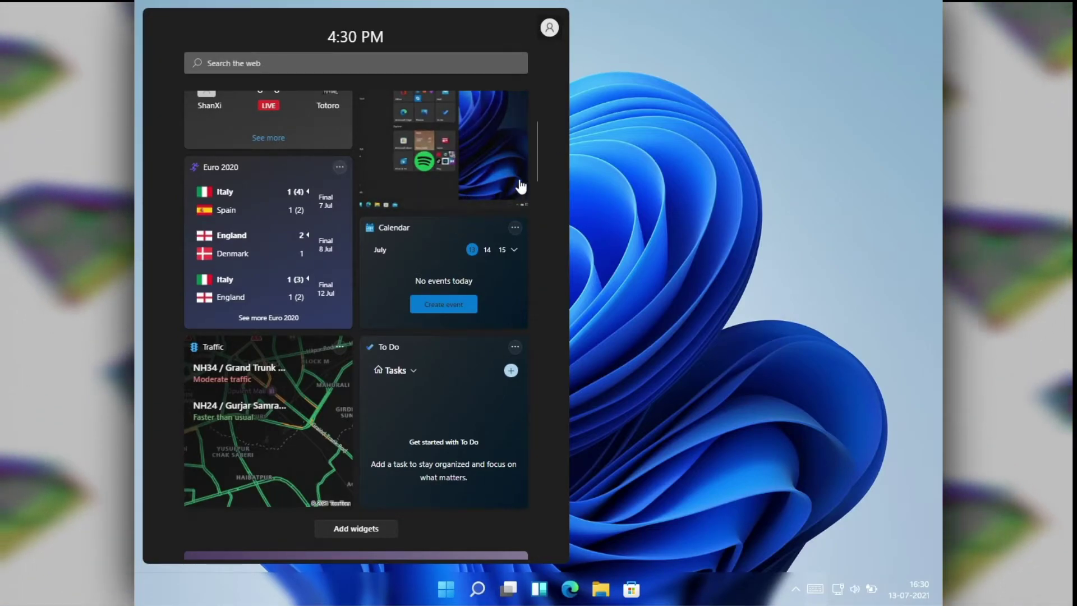
pyautogui.moveTo(537, 157); pyautogui.dragTo(538, 100)
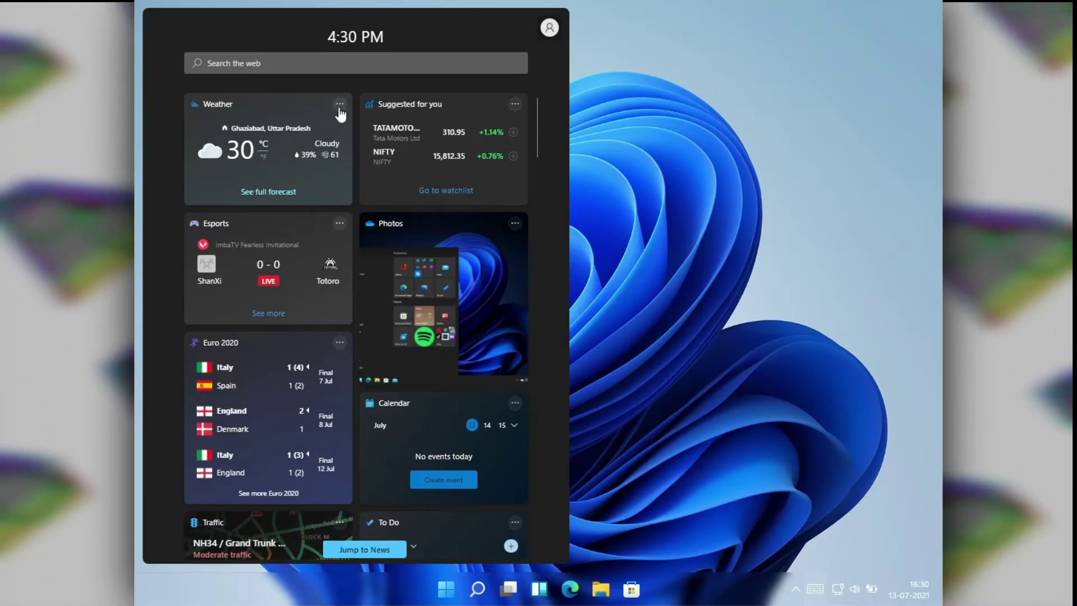
pyautogui.click(340, 105)
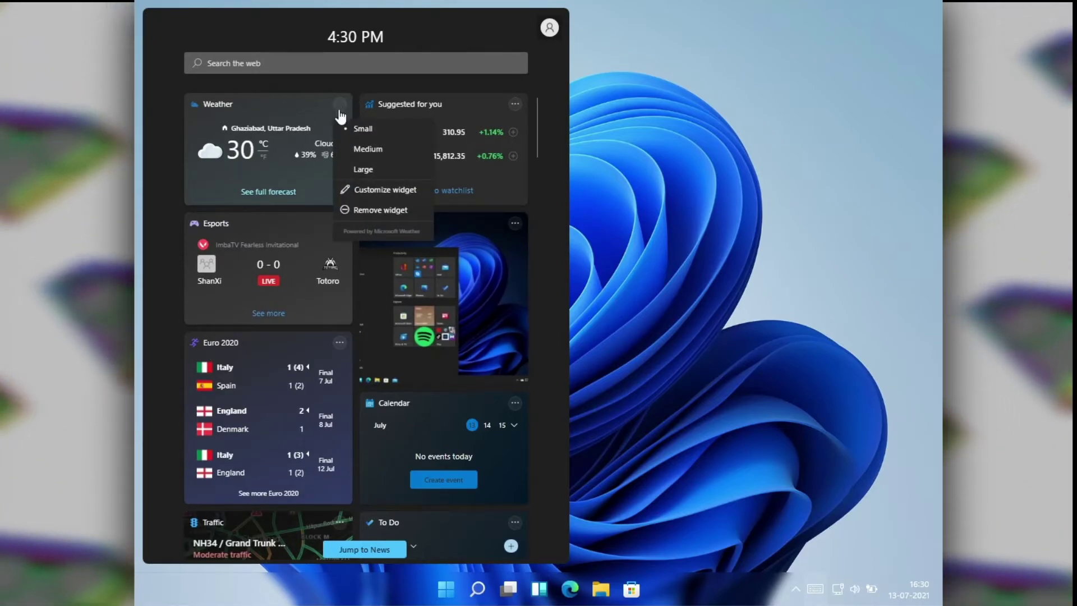
pyautogui.click(389, 173)
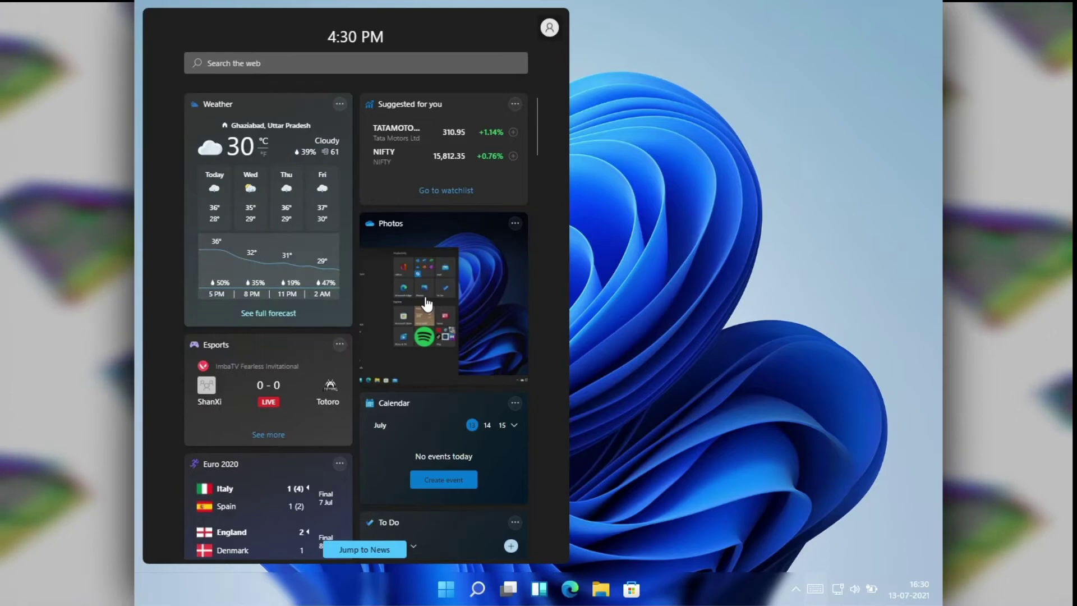
pyautogui.click(340, 105)
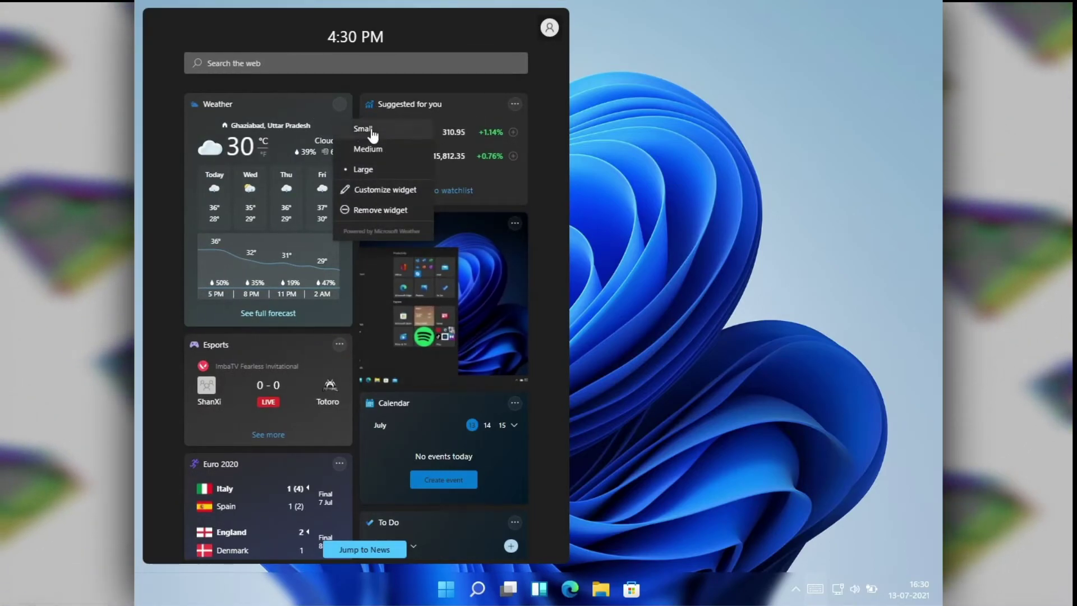
pyautogui.click(377, 84)
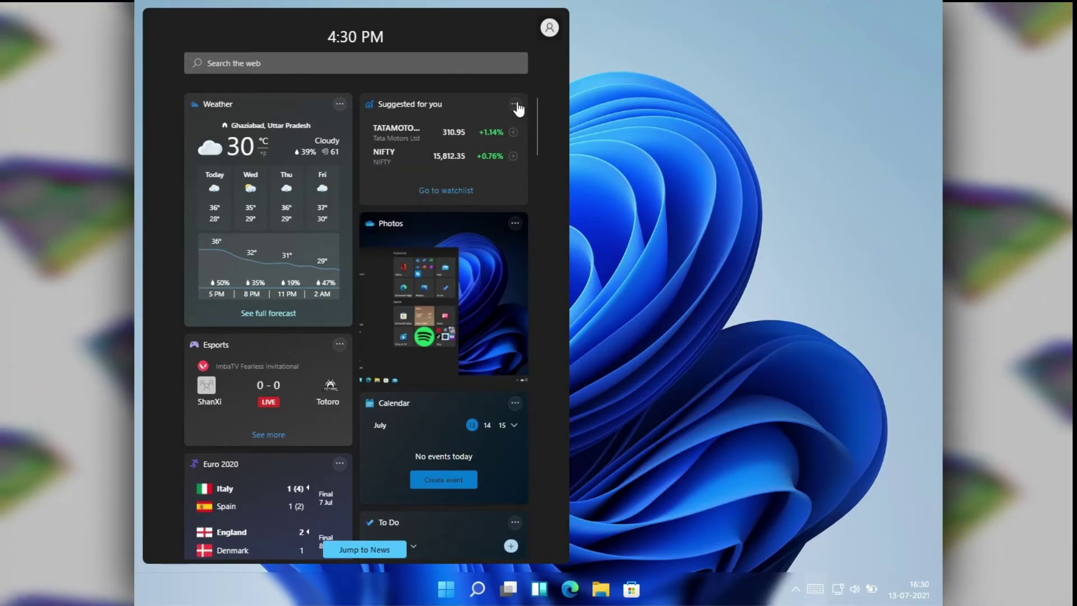
pyautogui.click(516, 105)
pyautogui.click(517, 169)
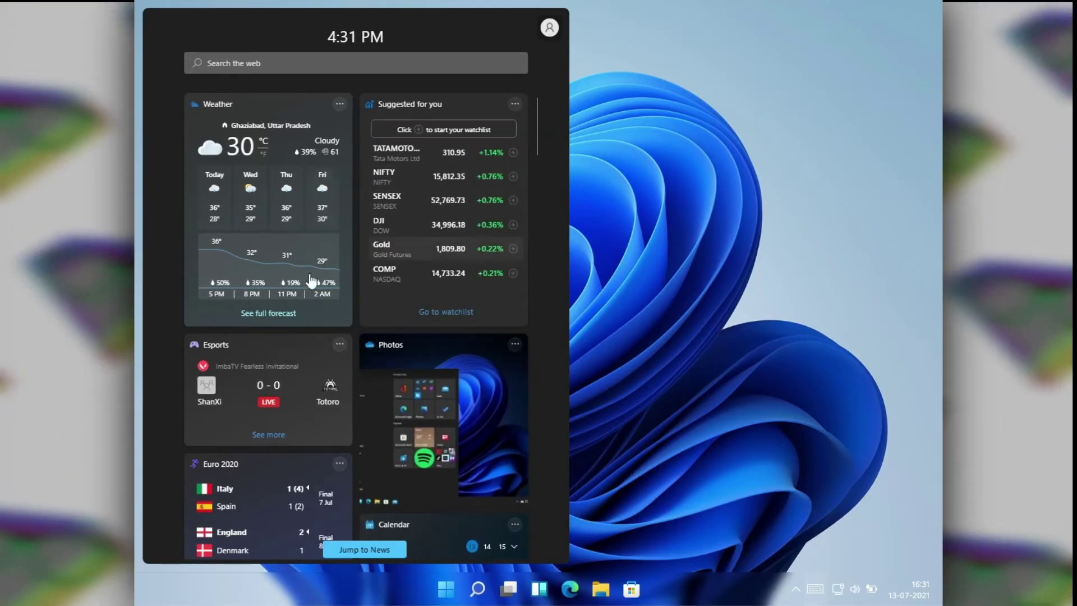
# Step: Resize the Euro 2020 widget to Small and the Traffic widget to Large
pyautogui.moveTo(537, 121); pyautogui.dragTo(533, 165)
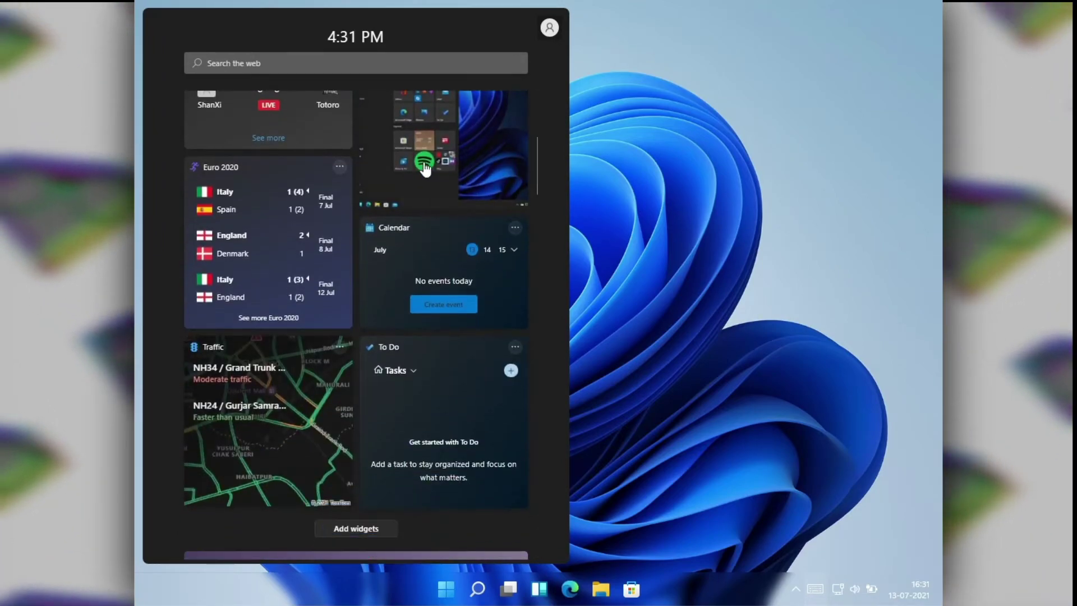
pyautogui.click(340, 167)
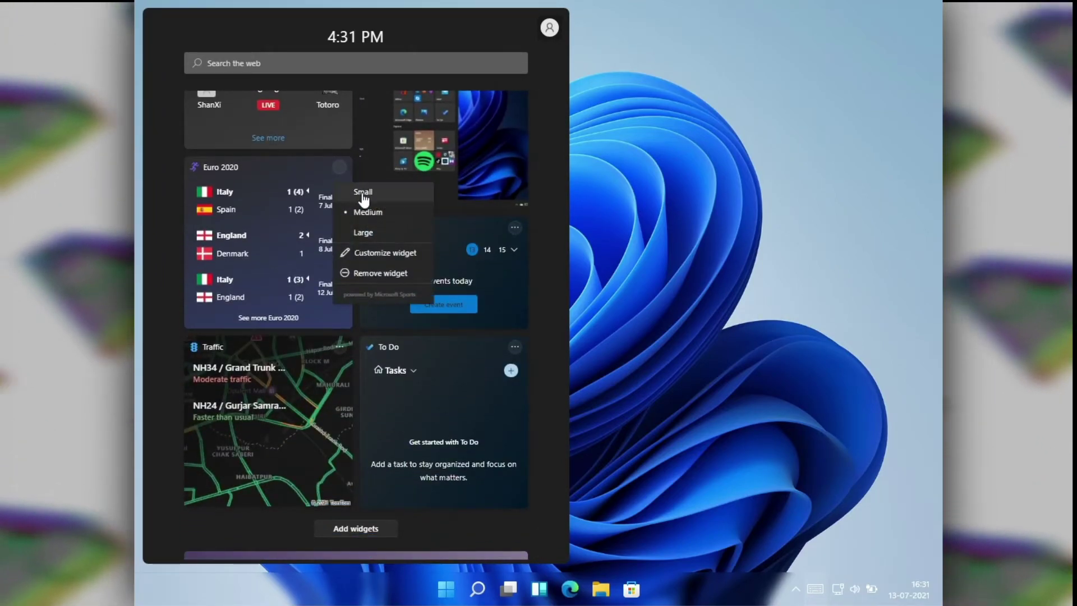
pyautogui.click(363, 194)
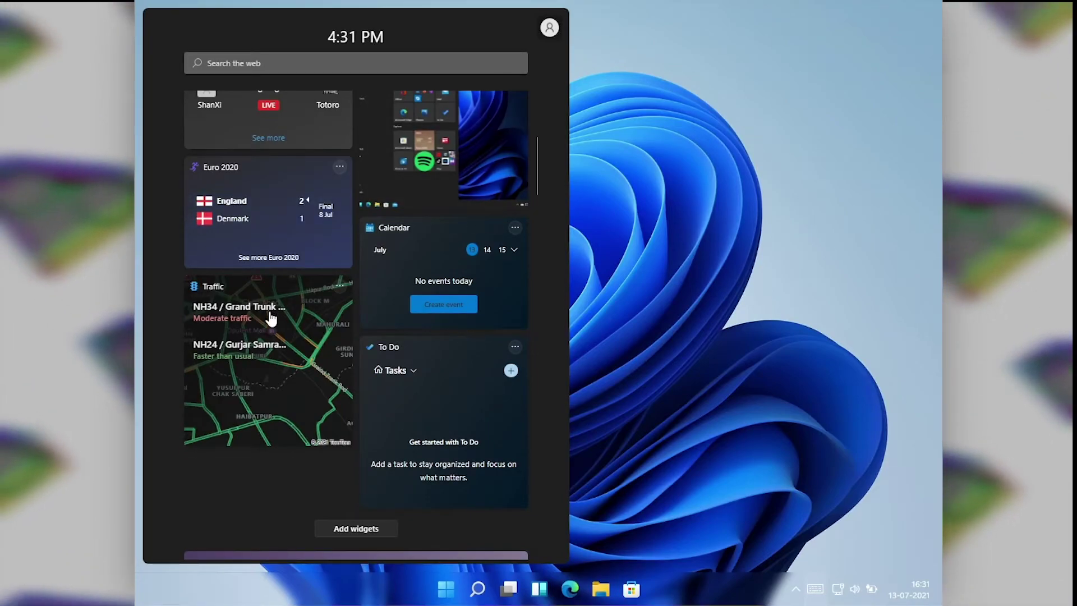
pyautogui.click(339, 289)
pyautogui.click(387, 330)
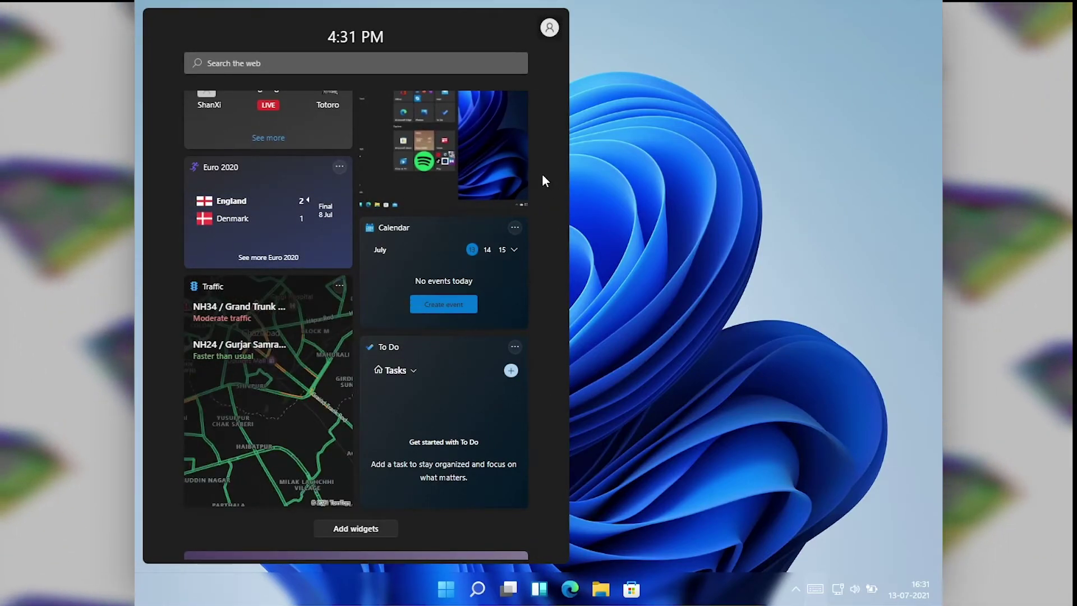
pyautogui.moveTo(536, 234); pyautogui.dragTo(540, 97)
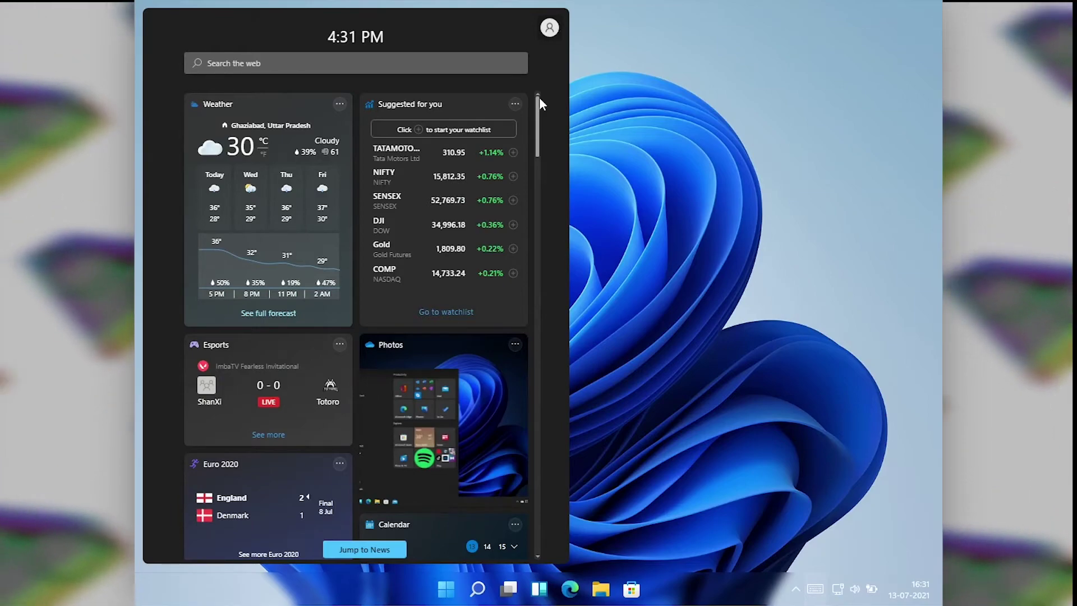
# Step: Look over the widgets on the board and close it
pyautogui.moveTo(534, 106); pyautogui.dragTo(536, 131)
pyautogui.click(625, 406)
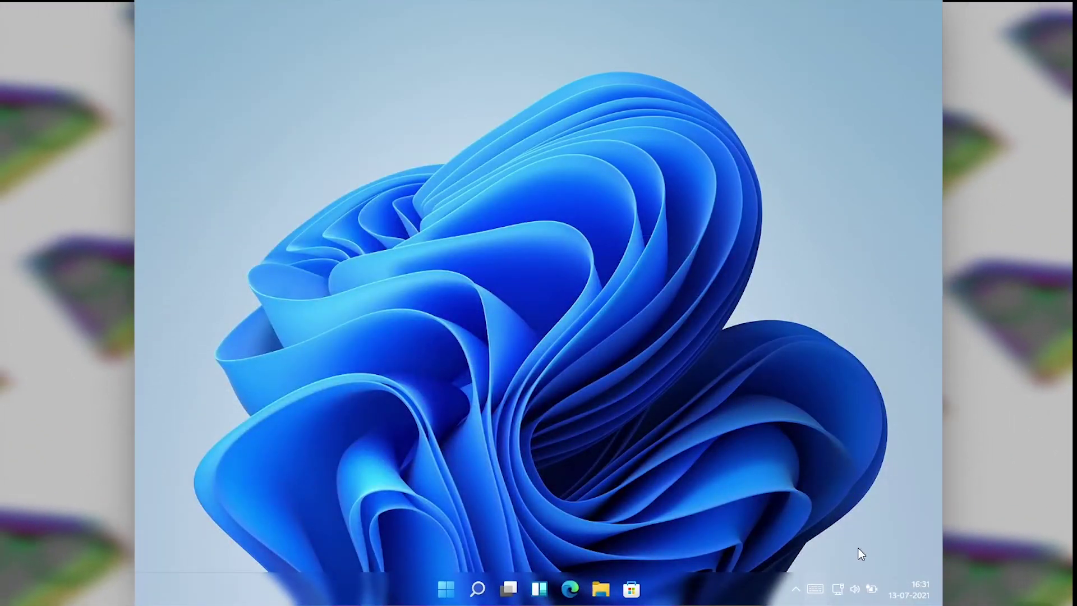
# Step: Edit the quick settings tiles: move Accessibility to first place and Airplane mode to fourth, and unpin Focus assist
pyautogui.click(863, 587)
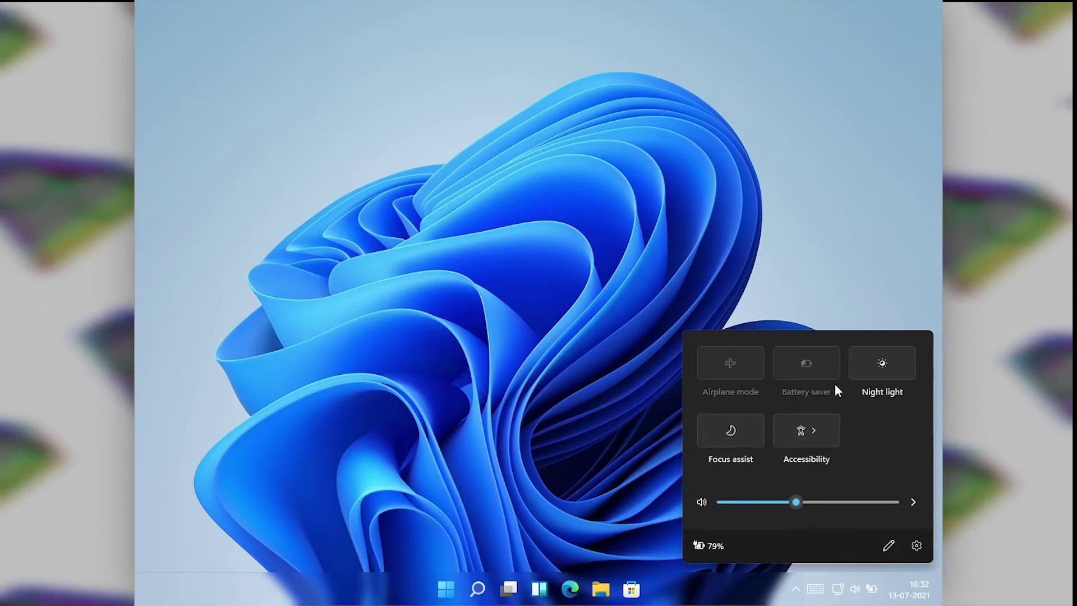
pyautogui.rightClick(859, 426)
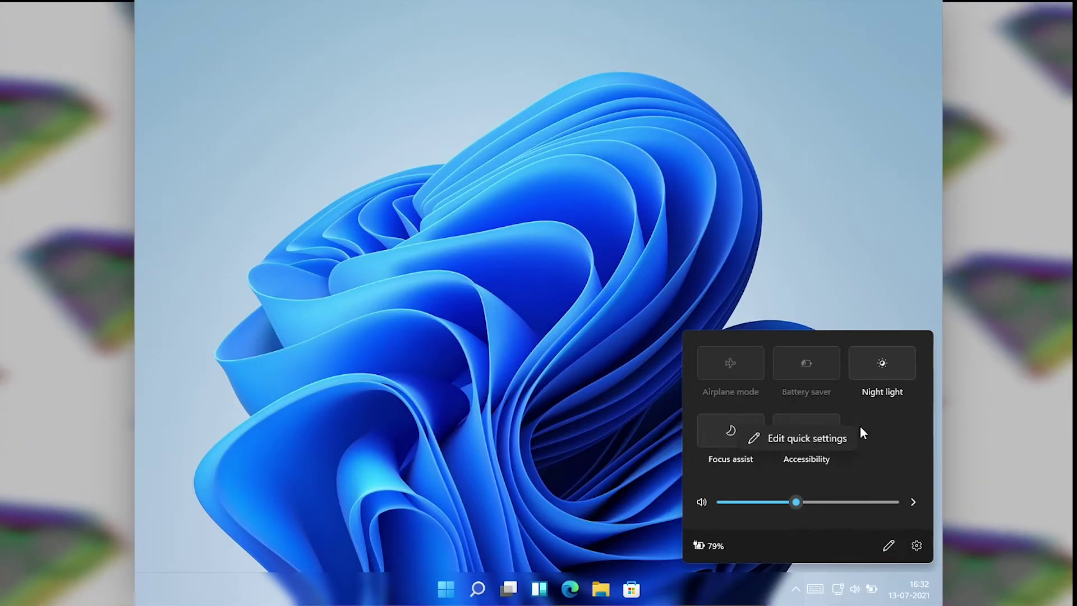
pyautogui.click(883, 423)
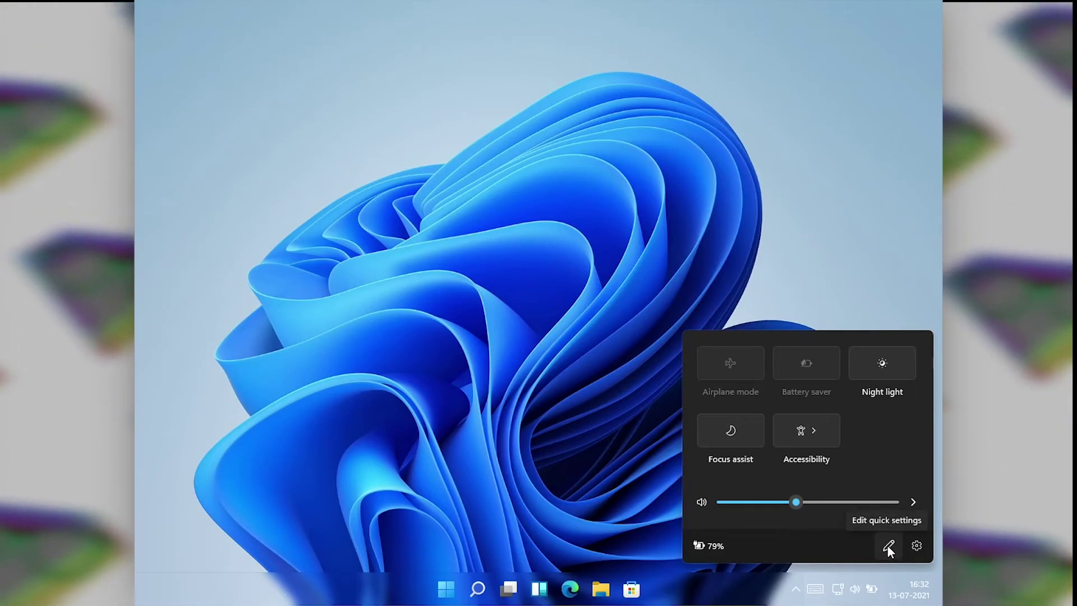
pyautogui.click(888, 547)
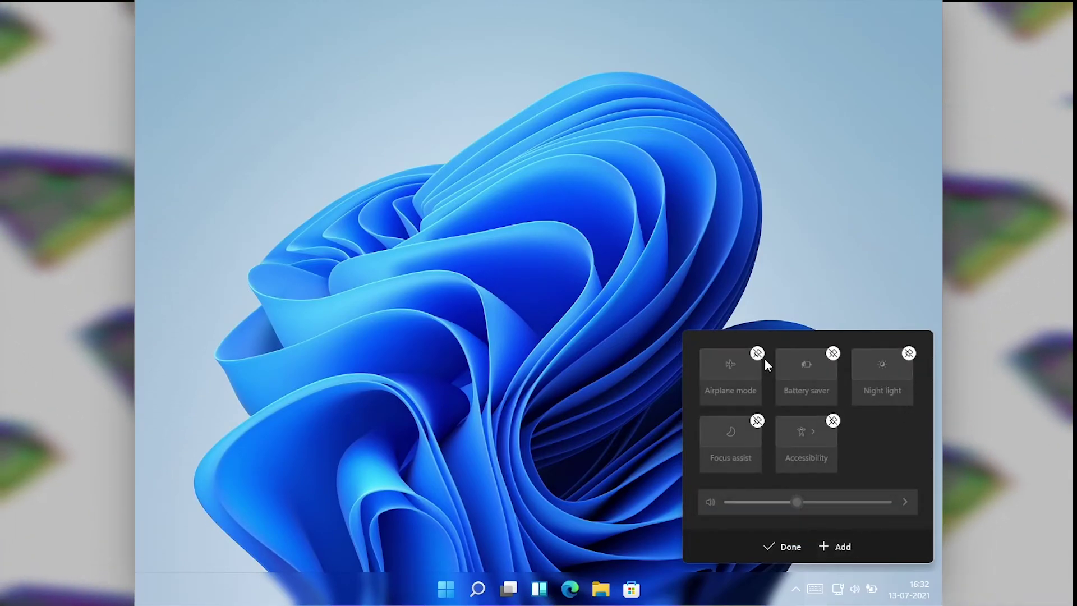
pyautogui.moveTo(810, 439); pyautogui.dragTo(743, 369)
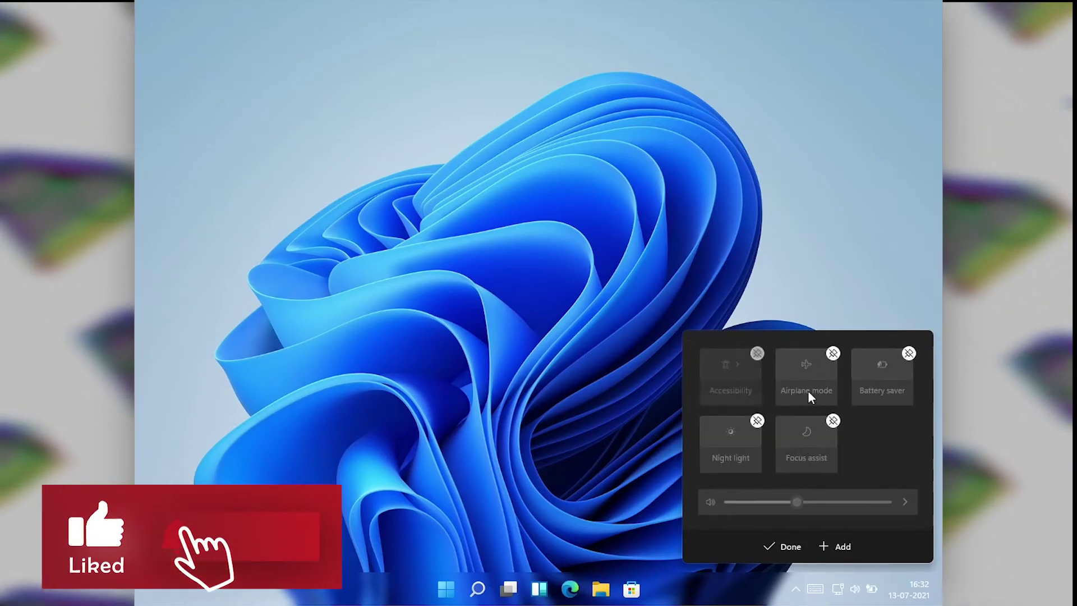
pyautogui.moveTo(735, 451); pyautogui.dragTo(864, 375)
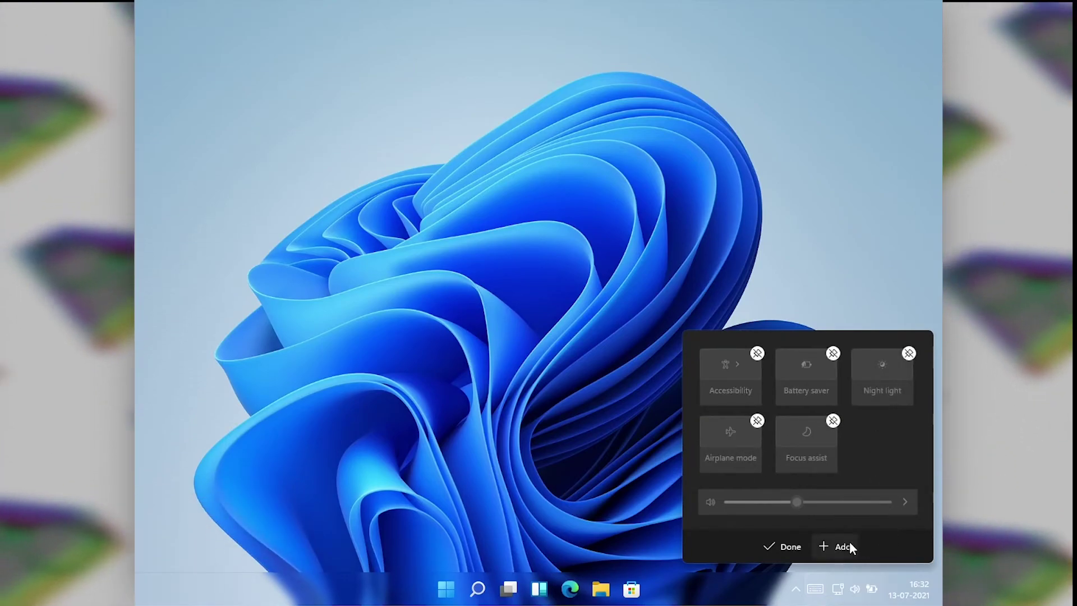
pyautogui.click(833, 421)
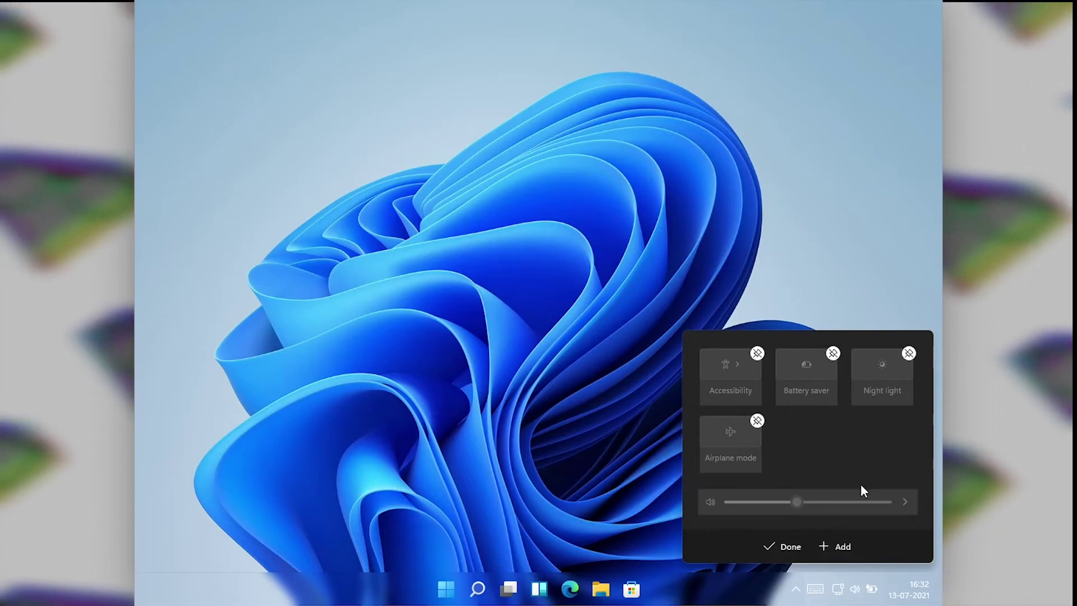
# Step: Add the Connect, Focus assist, Keyboard layout and Project tiles to the quick settings and finish editing
pyautogui.click(840, 546)
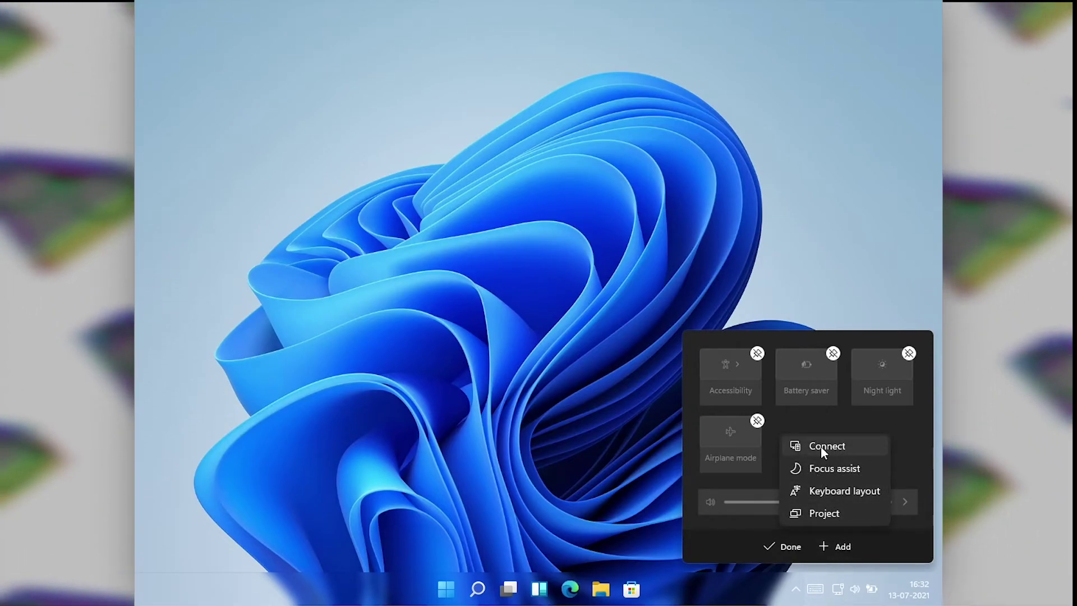
pyautogui.click(840, 449)
pyautogui.click(851, 543)
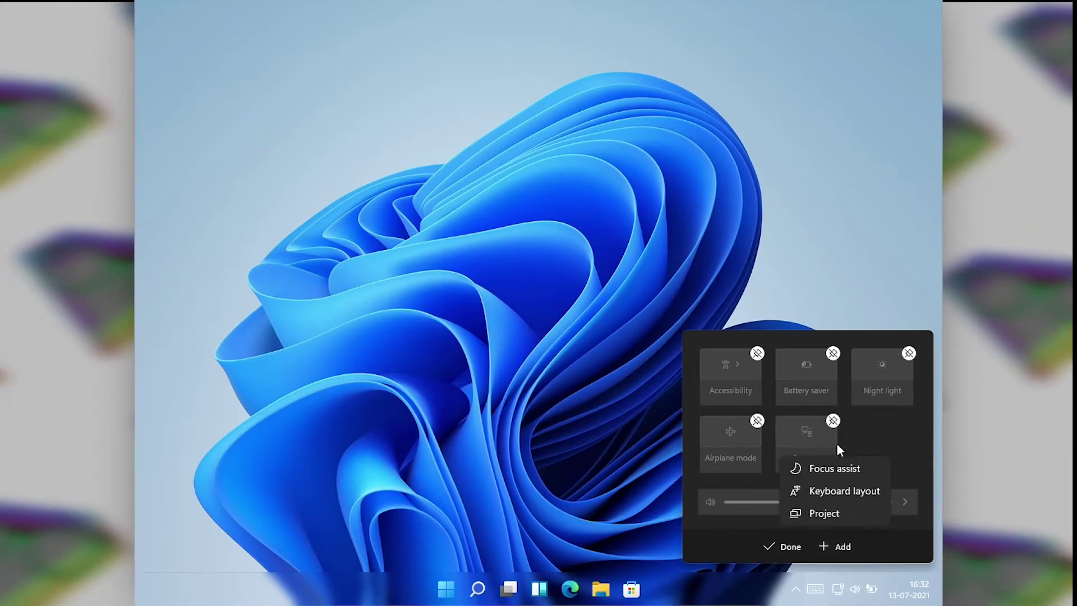
pyautogui.click(839, 467)
pyautogui.click(839, 545)
pyautogui.click(844, 481)
pyautogui.click(842, 538)
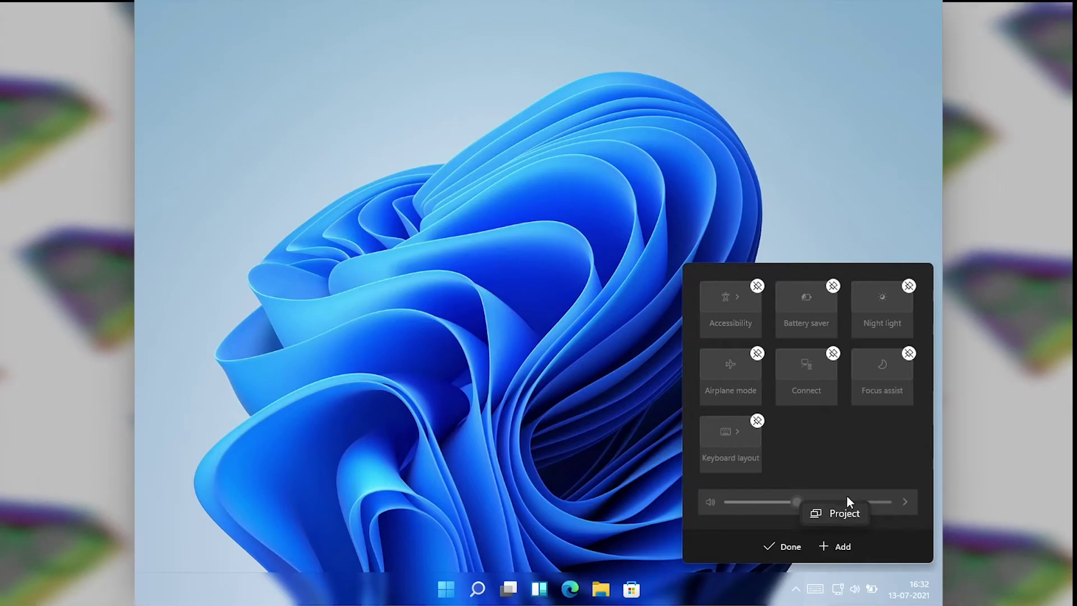
pyautogui.click(845, 512)
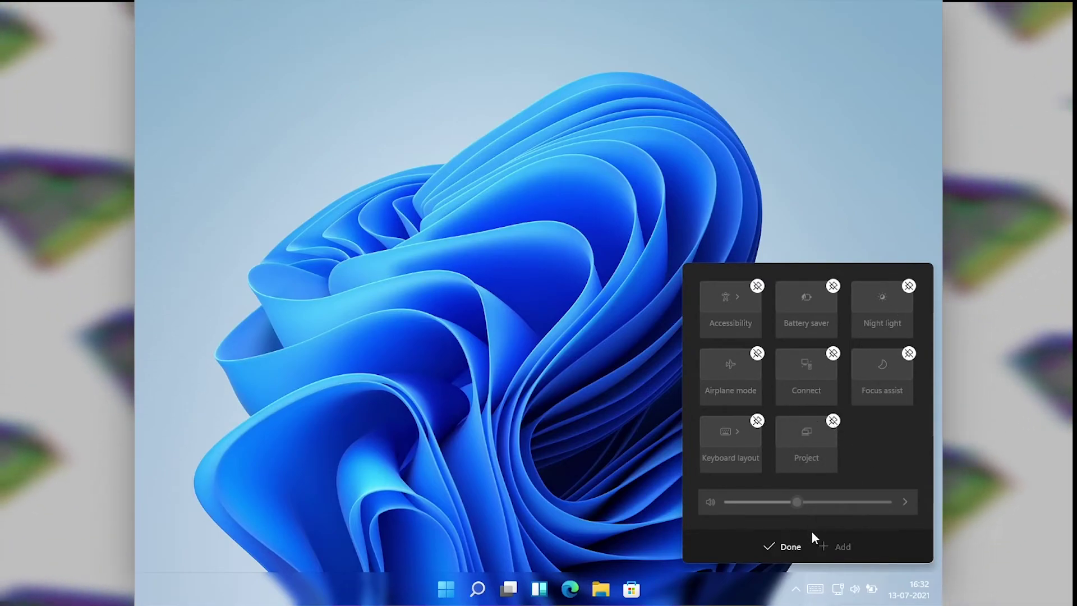
pyautogui.click(786, 548)
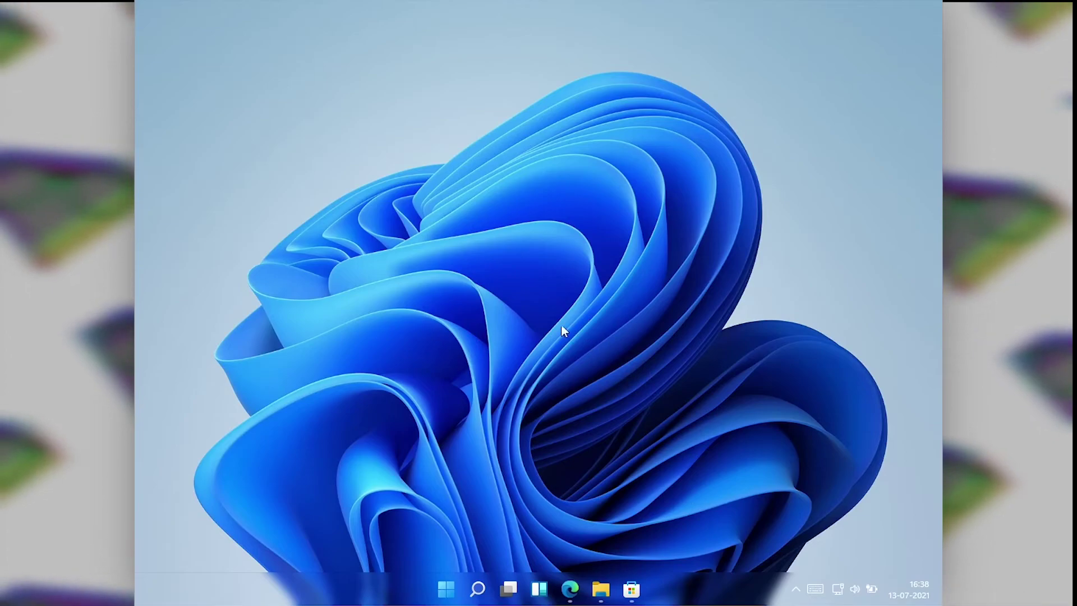
# Step: Open Microsoft Edge, File Explorer and Microsoft Store, and snap the Store to the top-left quarter of the four-window layout
pyautogui.click(570, 588)
pyautogui.click(601, 589)
pyautogui.click(631, 595)
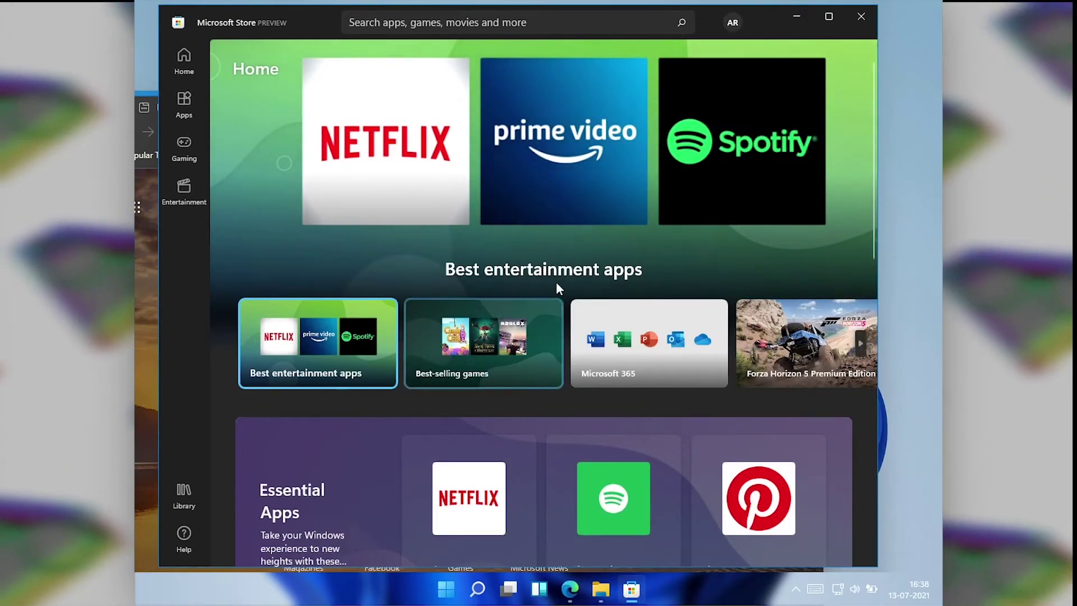
pyautogui.moveTo(761, 25); pyautogui.dragTo(712, 112)
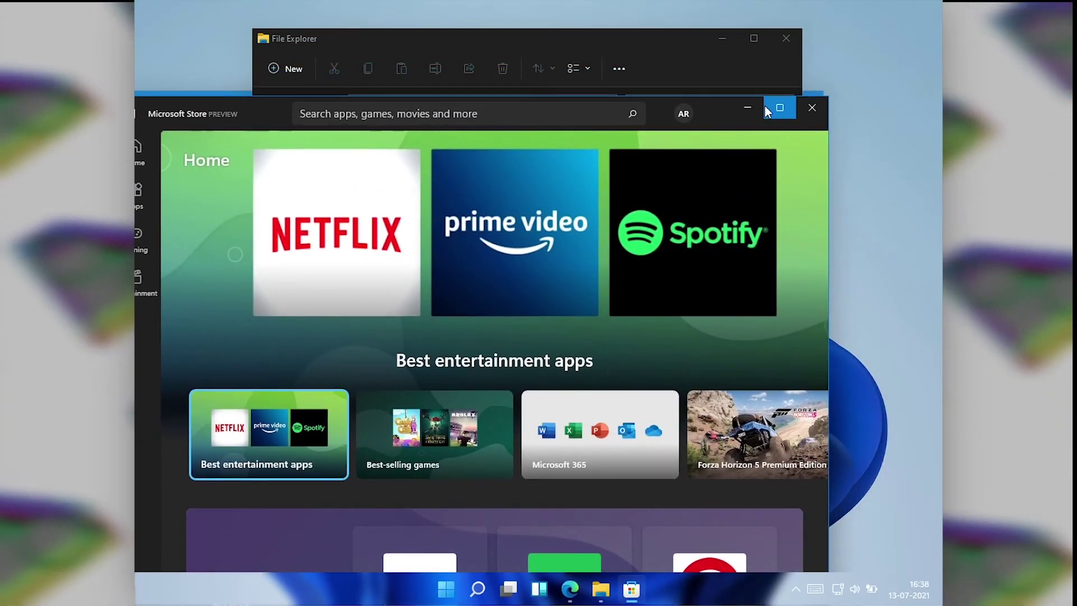
pyautogui.moveTo(780, 108)
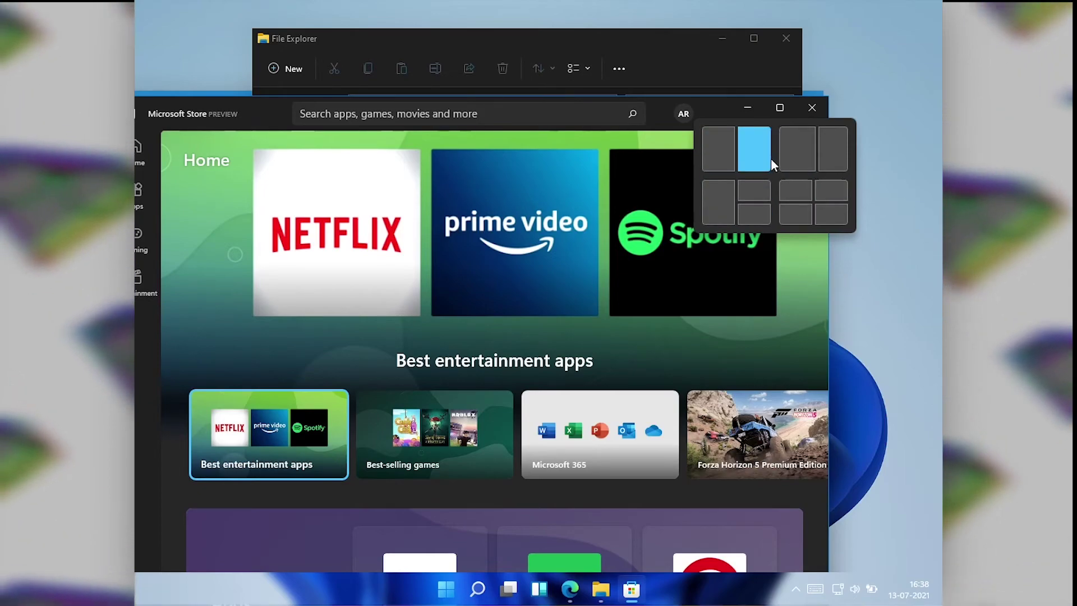
pyautogui.click(793, 190)
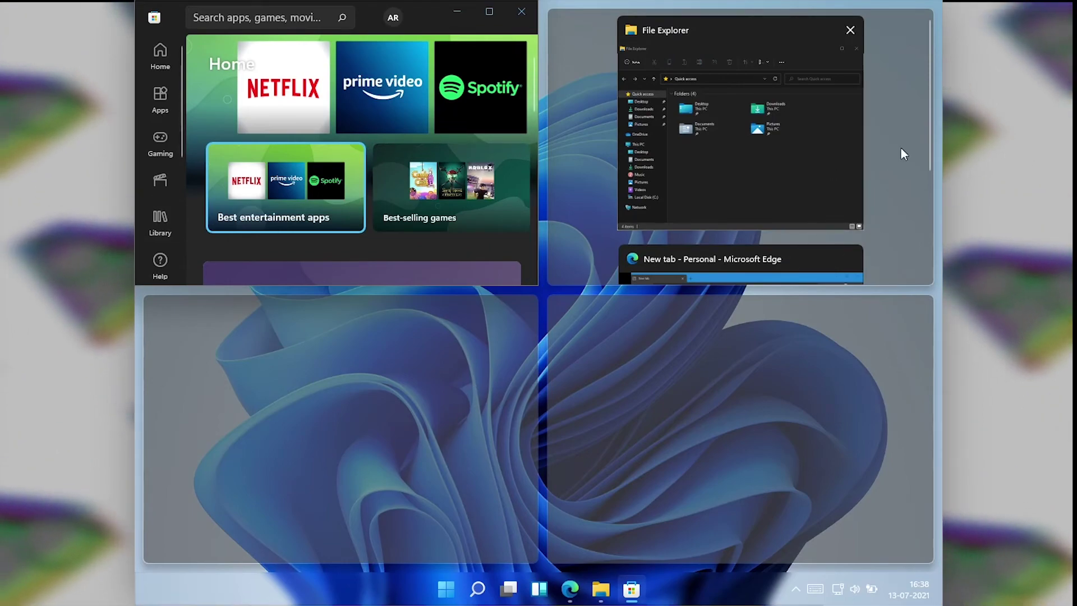
# Step: Fill the snap layout with Microsoft Edge in the top-right quarter and File Explorer in the bottom-left quarter
pyautogui.scroll(-1, 929, 153)
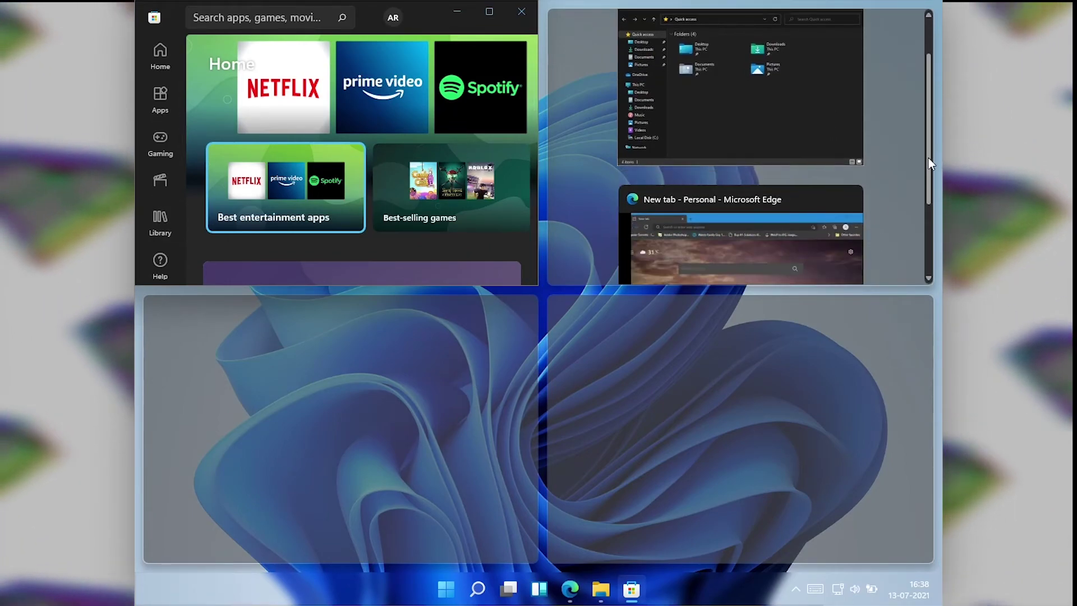
pyautogui.scroll(-2, 929, 152)
pyautogui.scroll(1, 918, 200)
pyautogui.scroll(-1, 918, 199)
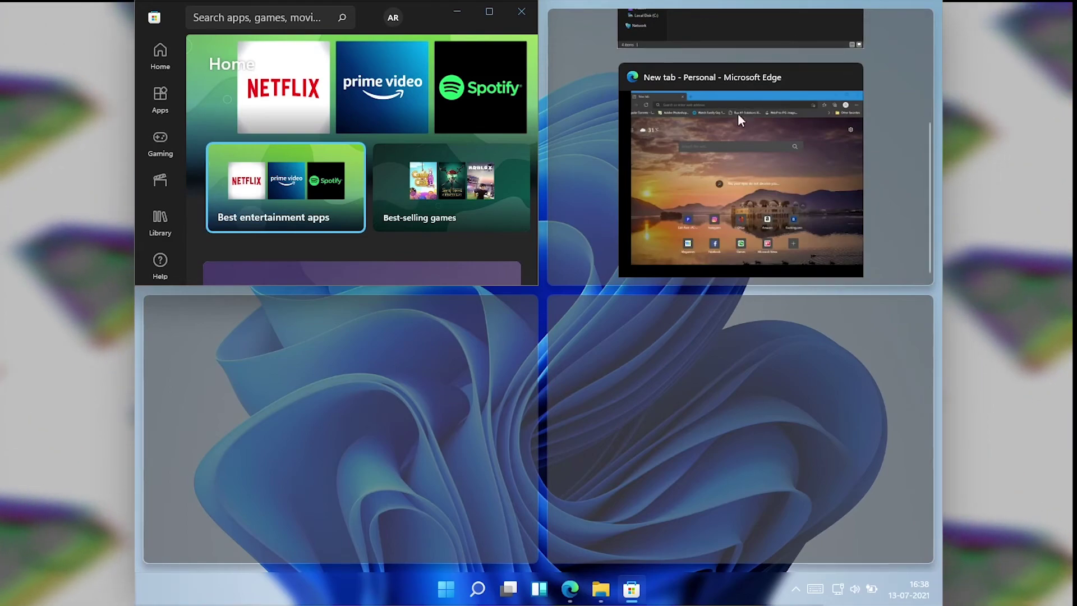
pyautogui.click(738, 113)
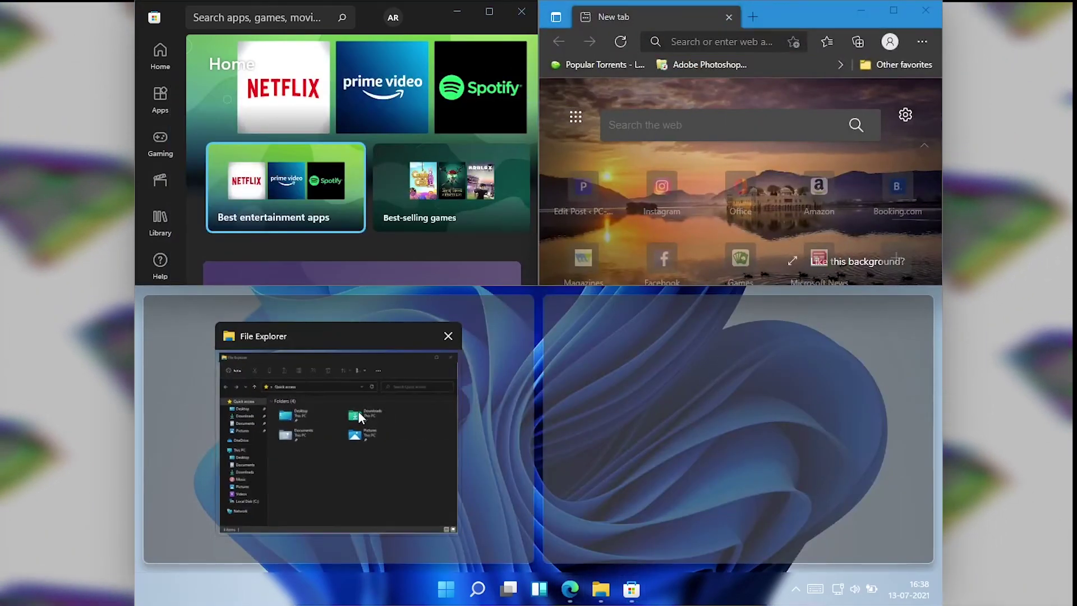
pyautogui.click(360, 418)
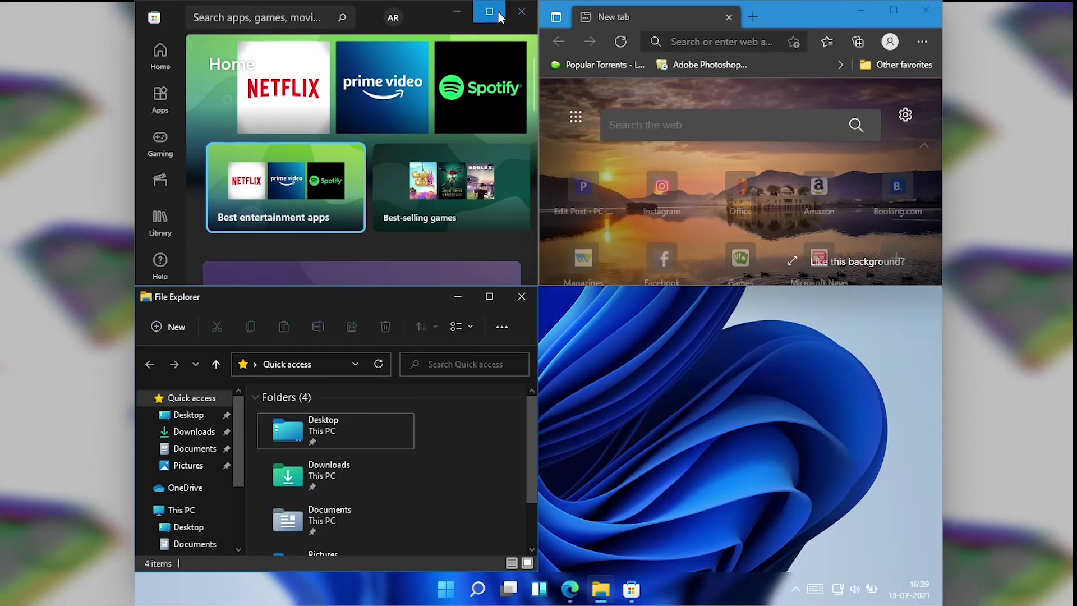
# Step: Snap Microsoft Store to the left half and File Explorer to the bottom-right quarter, and close all three windows
pyautogui.moveTo(497, 11)
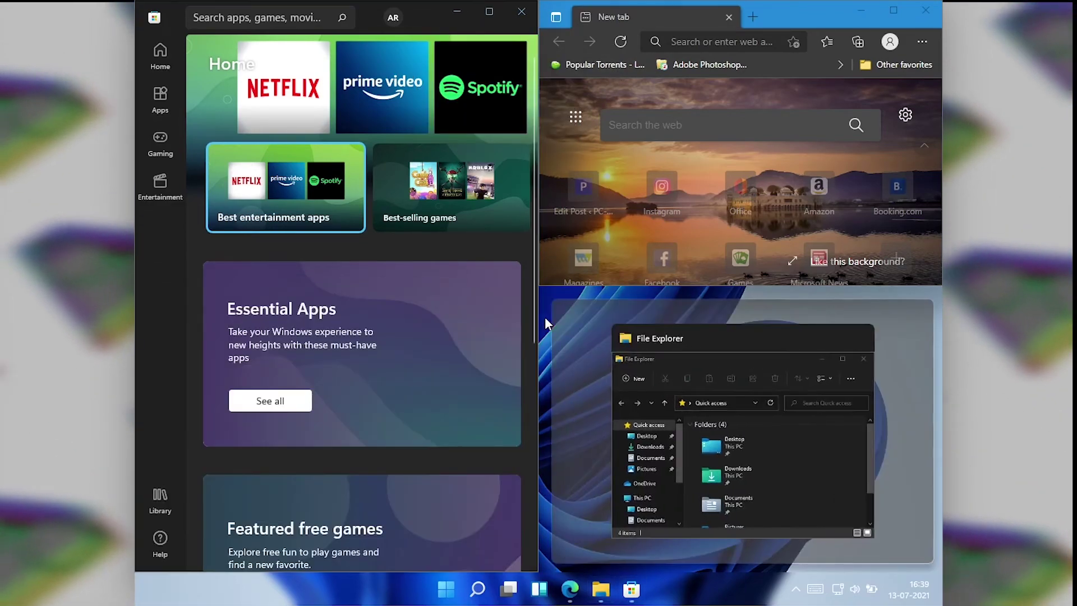
pyautogui.click(696, 379)
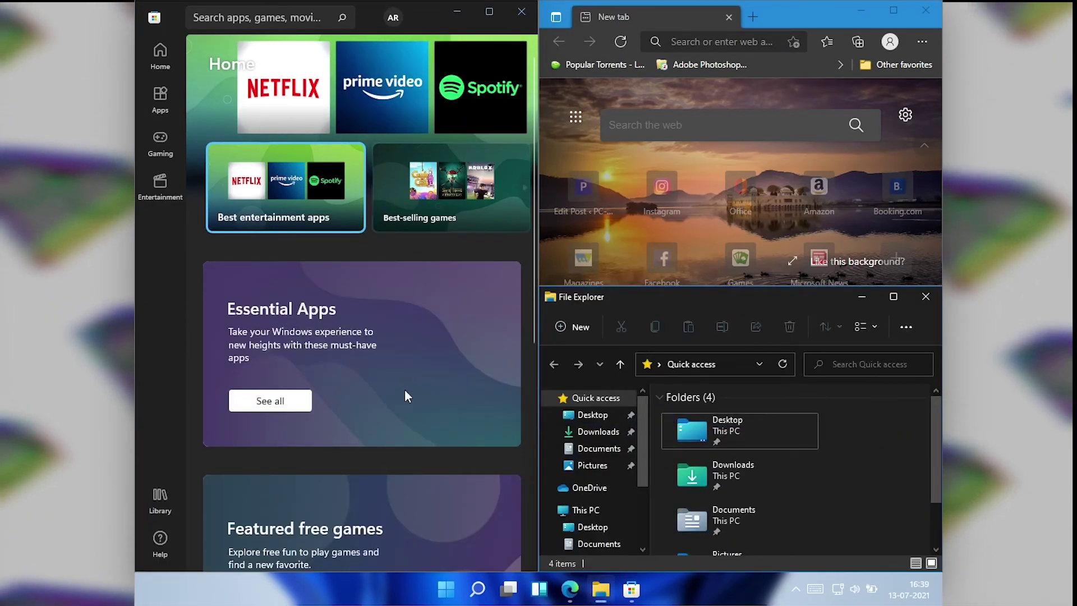
pyautogui.click(522, 11)
pyautogui.click(926, 10)
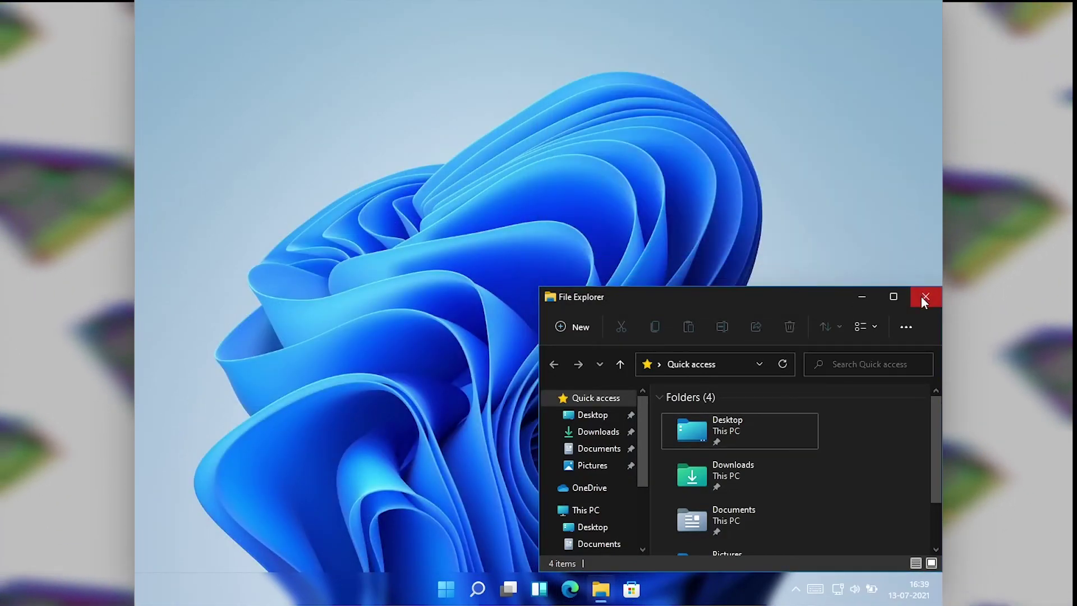
pyautogui.click(926, 296)
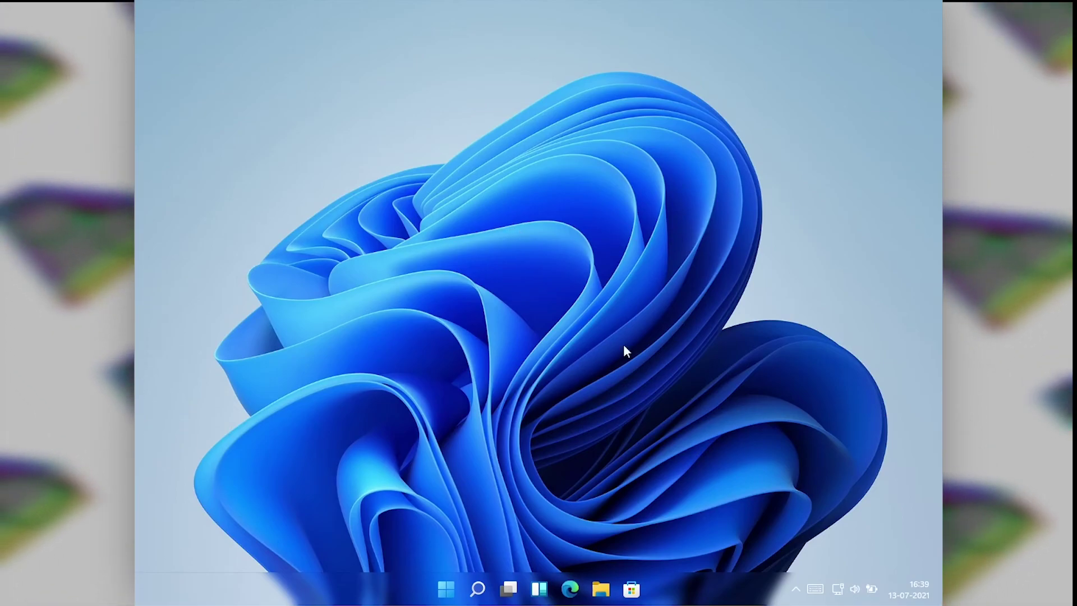
# Step: Examine the desktop's context menu, including its View options and the extended classic options, and dismiss it
pyautogui.rightClick(491, 212)
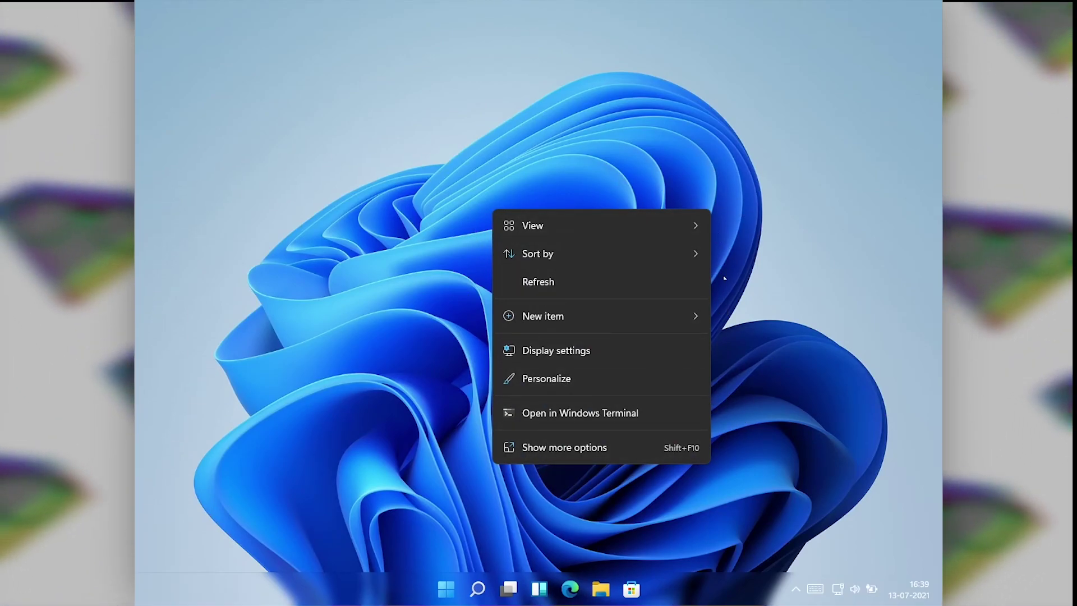
pyautogui.moveTo(663, 221)
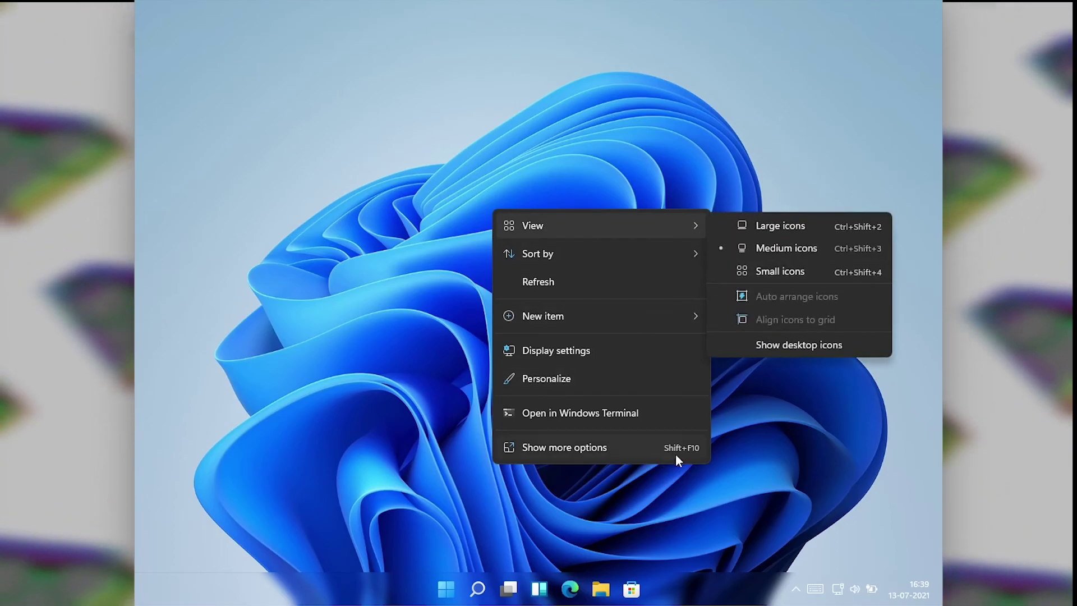
pyautogui.click(567, 447)
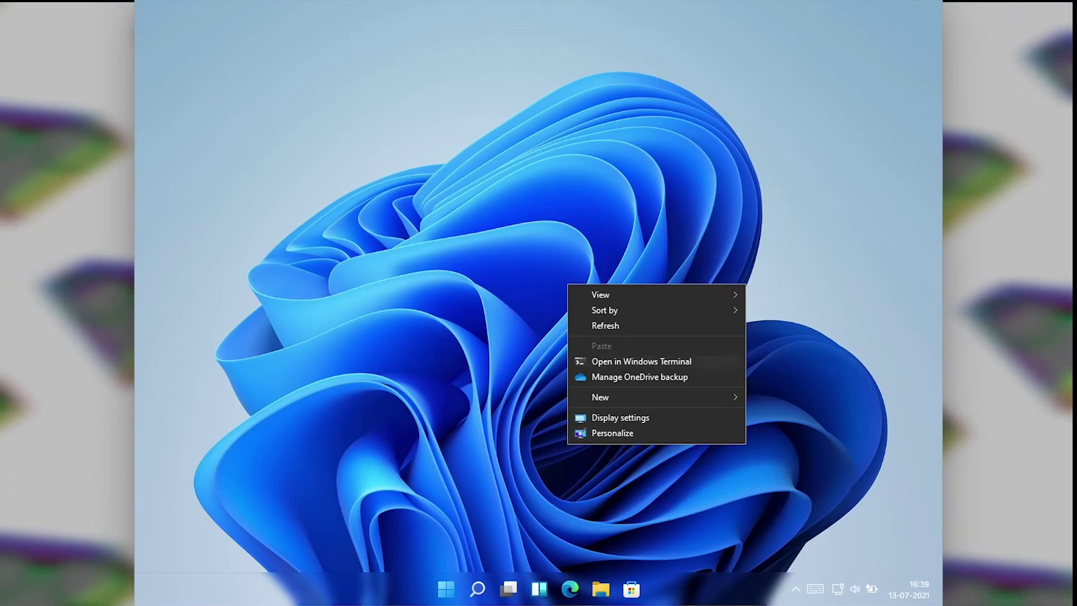
pyautogui.click(478, 387)
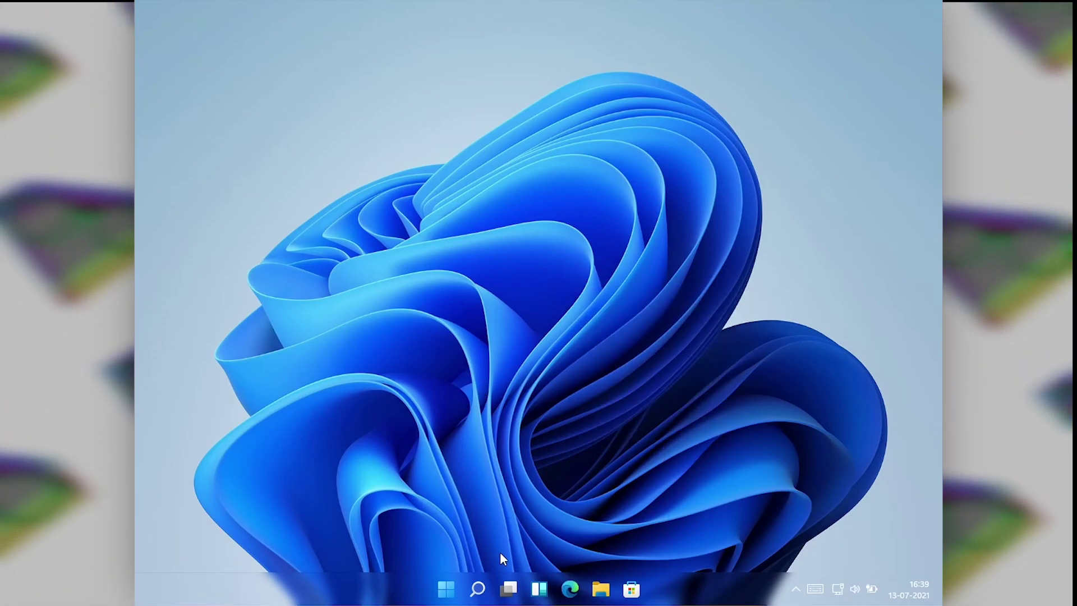
# Step: Open File Explorer, maximize it and browse through This PC to Local Disk (C:)
pyautogui.click(595, 590)
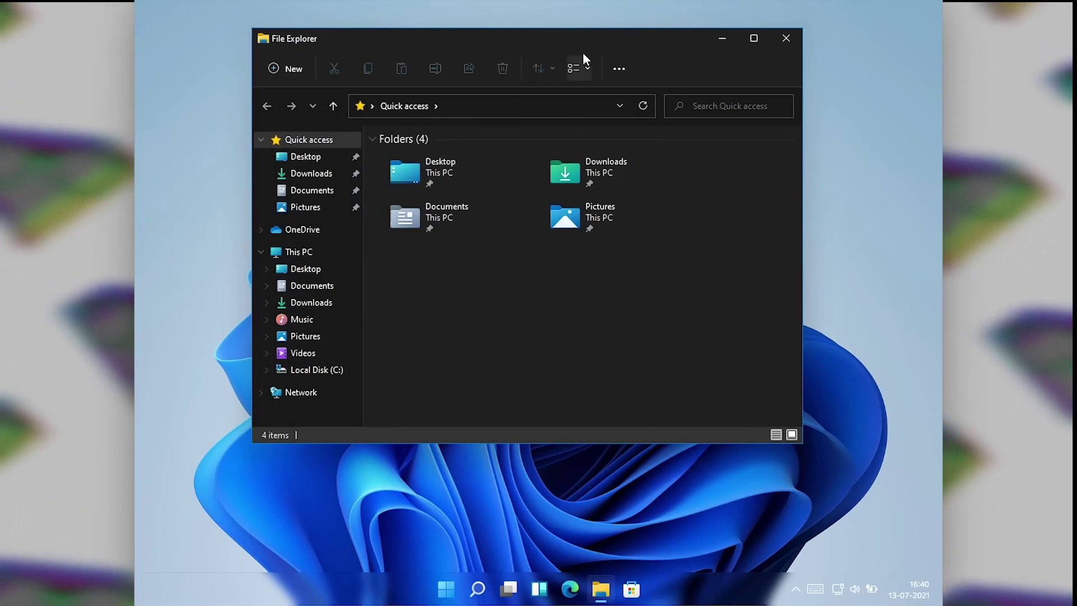
pyautogui.moveTo(610, 47); pyautogui.dragTo(584, 3)
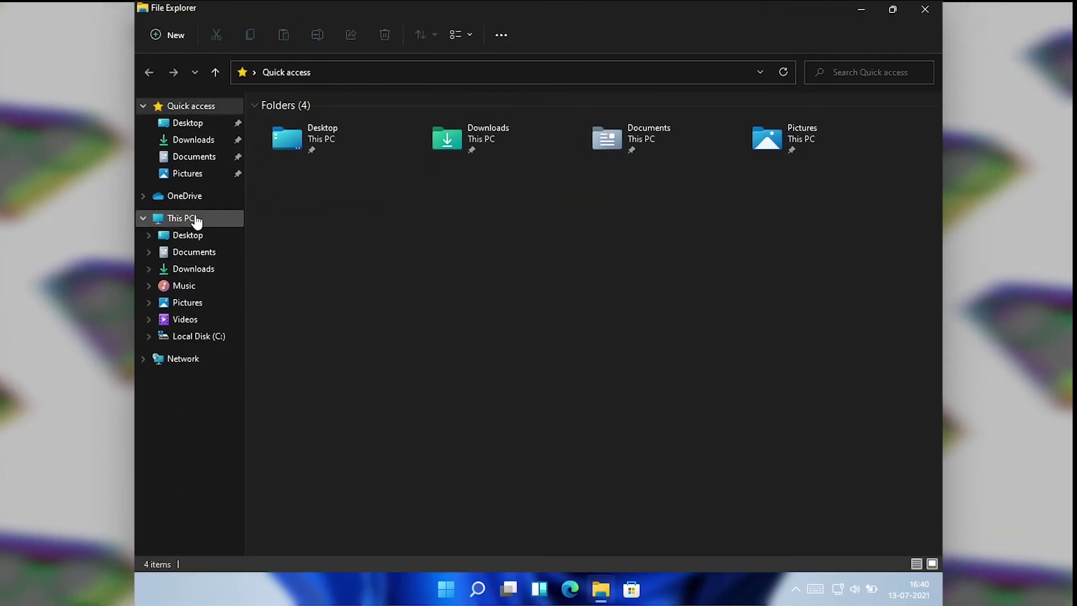
pyautogui.click(194, 218)
pyautogui.click(378, 238)
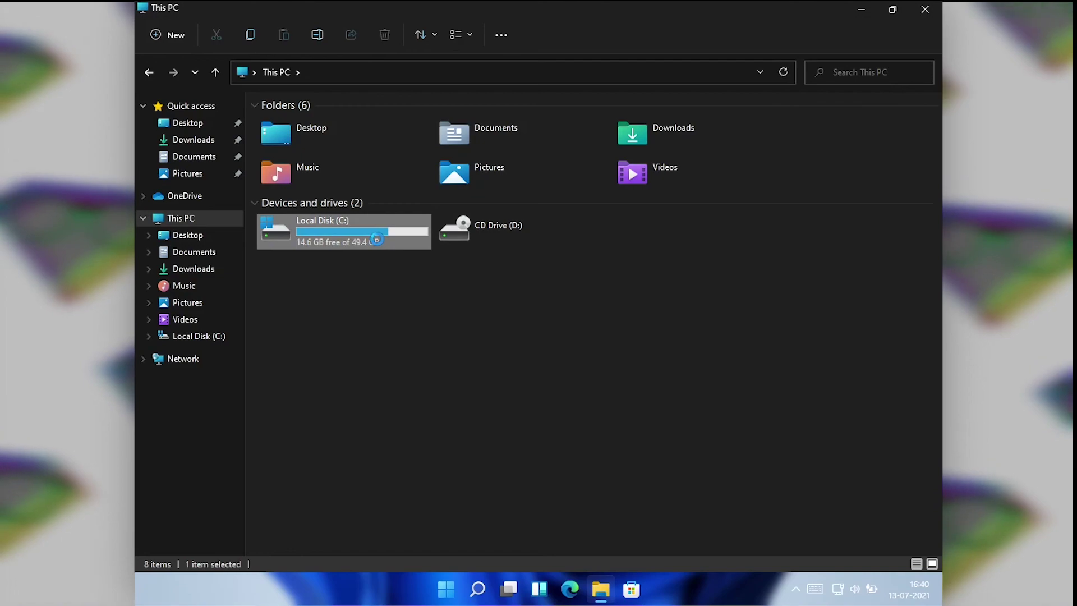
pyautogui.doubleClick(377, 238)
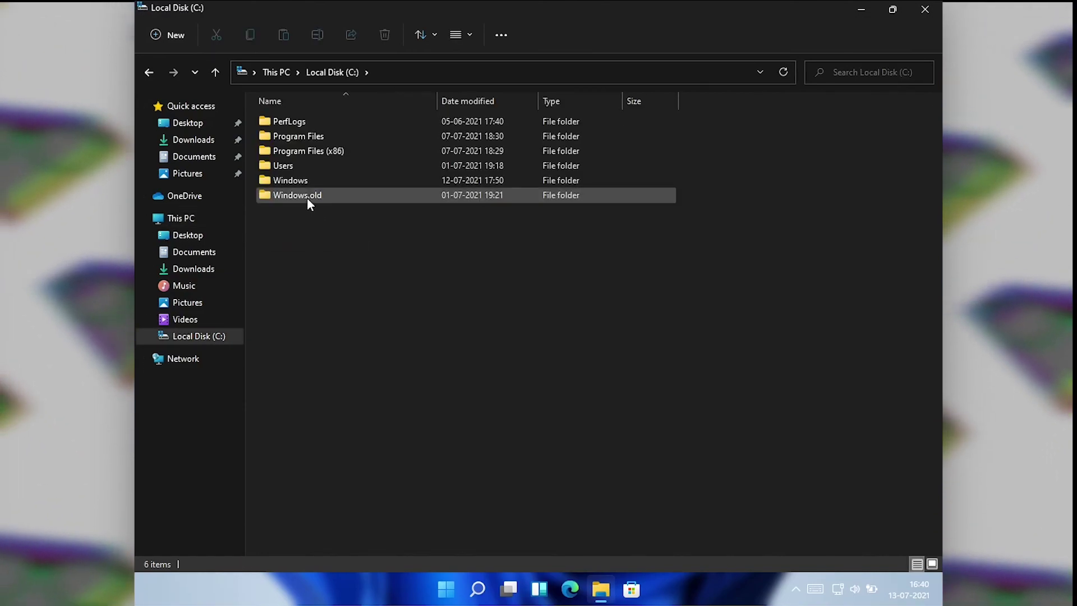
# Step: Examine the context options of the Windows.old folder, including the extended classic set, and dismiss them
pyautogui.moveTo(308, 196)
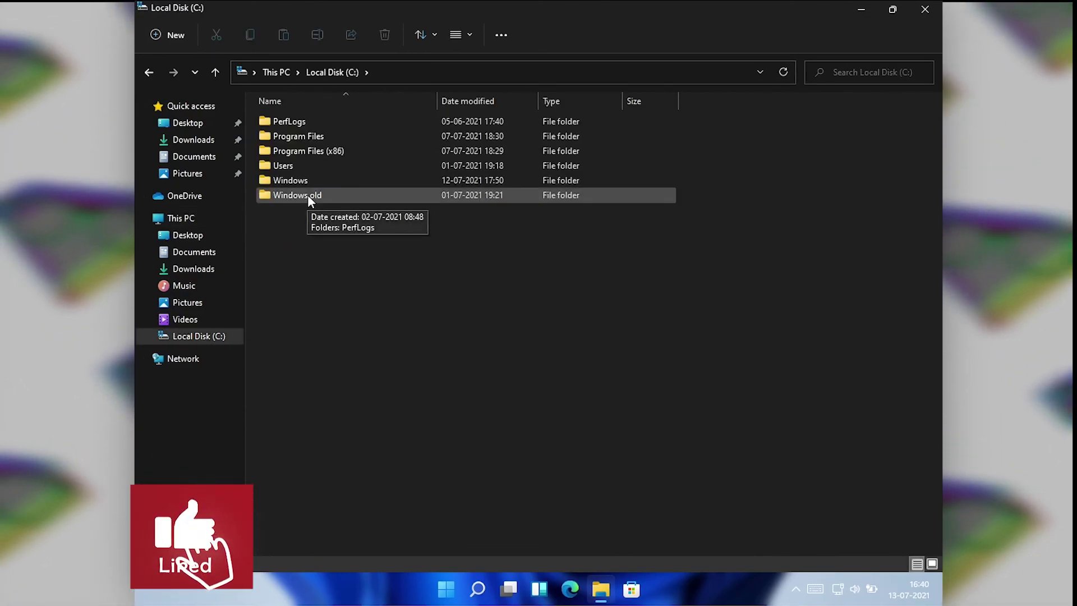
pyautogui.rightClick(312, 196)
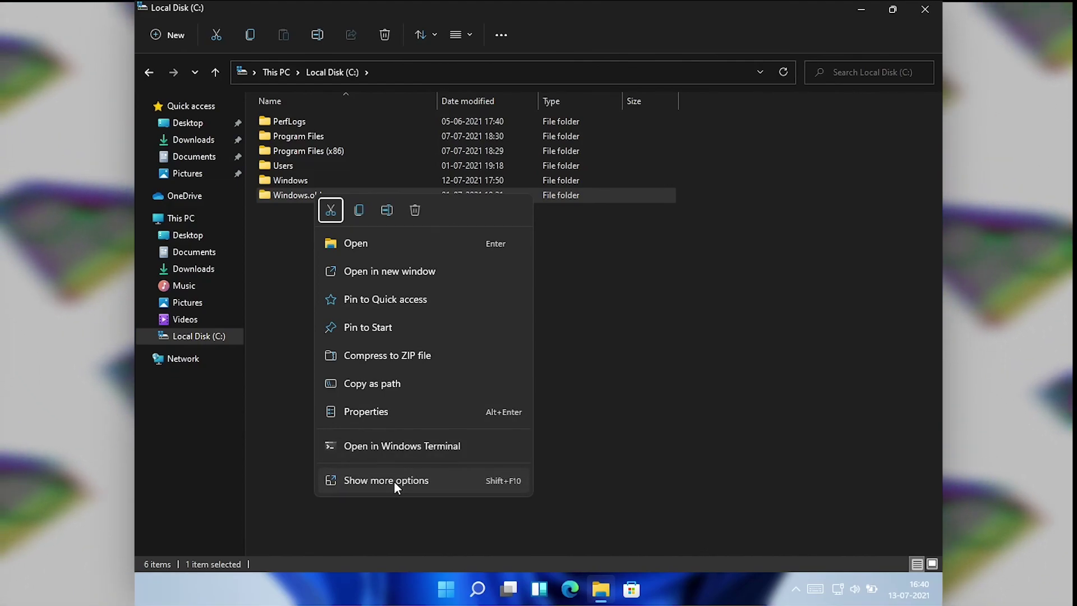
pyautogui.click(394, 480)
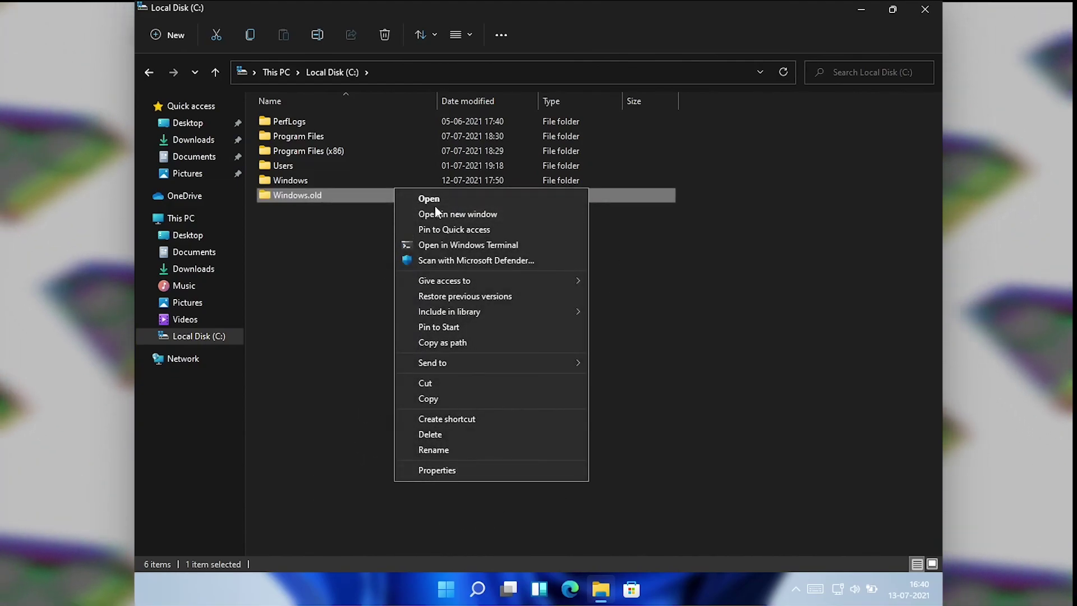
pyautogui.press('Escape')
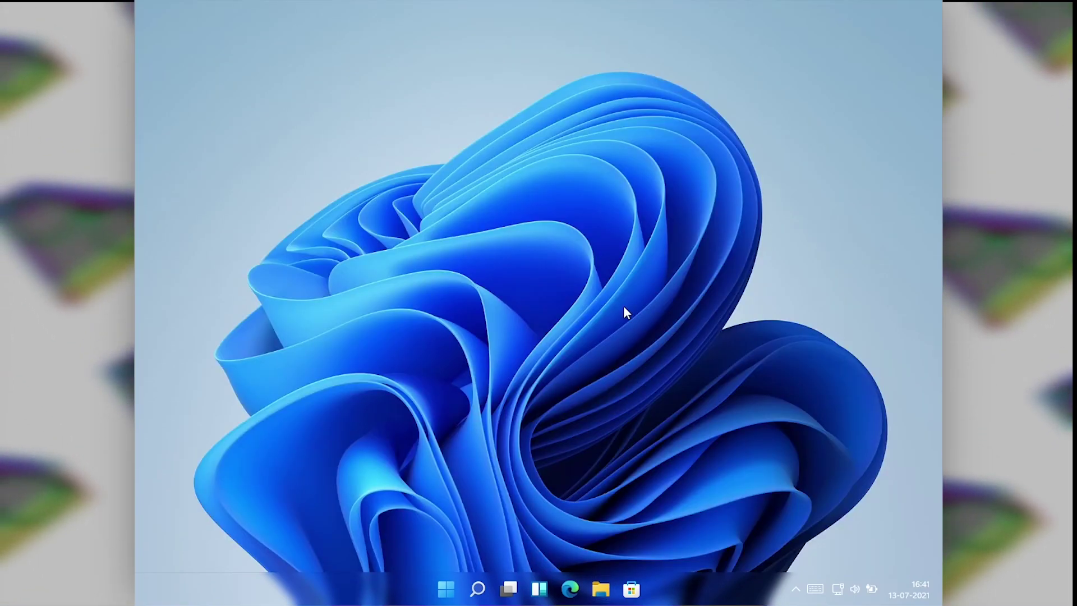